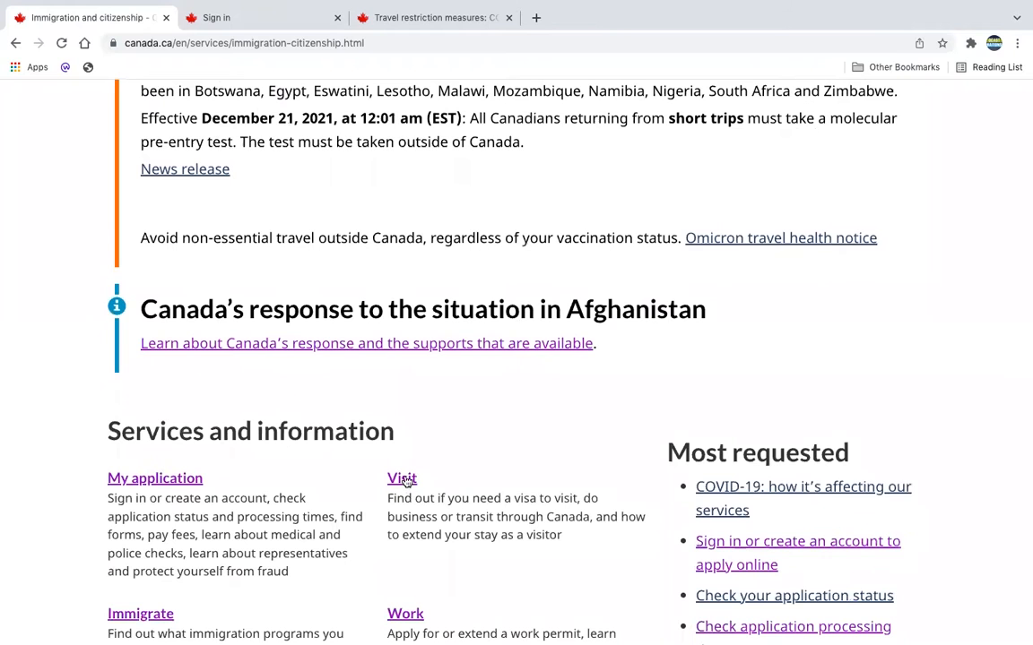
Open the visitor visa application instructions from the Visit section of the immigration and citizenship site.
{"action": "left_click", "coordinate": [406, 482]}
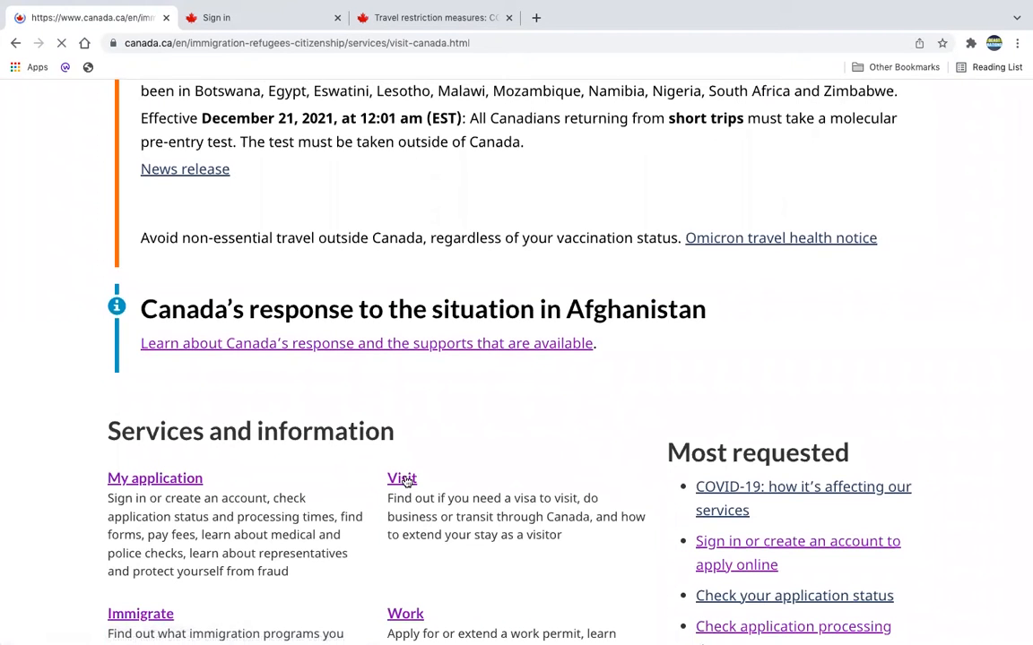
{"action": "scroll", "coordinate": [406, 482], "scroll_direction": "down", "scroll_amount": 7}
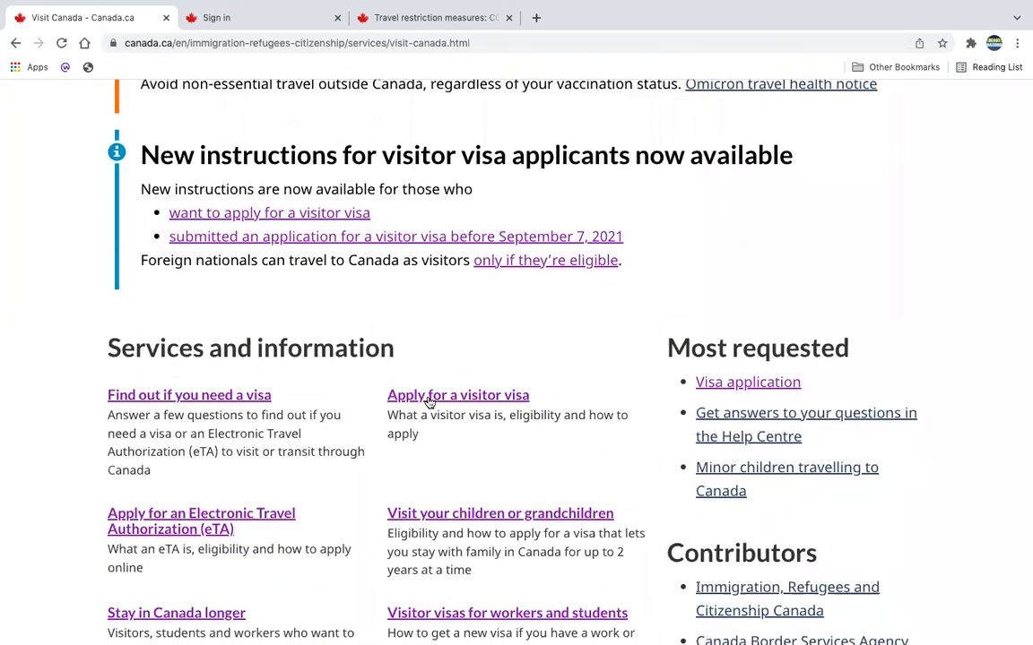
{"action": "left_click", "coordinate": [429, 402]}
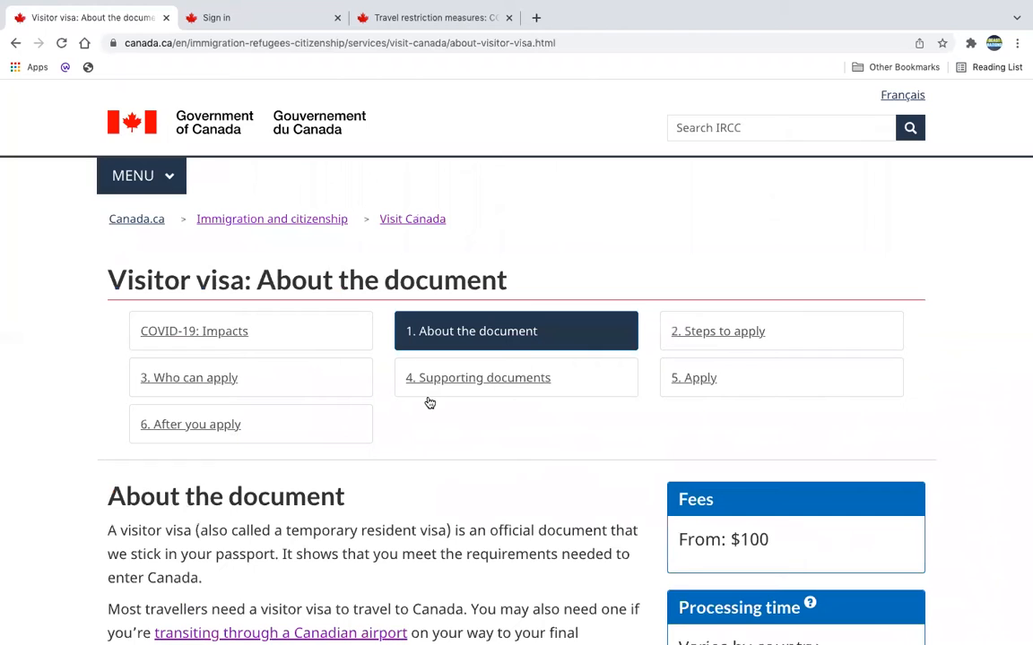
{"action": "left_click", "coordinate": [700, 386]}
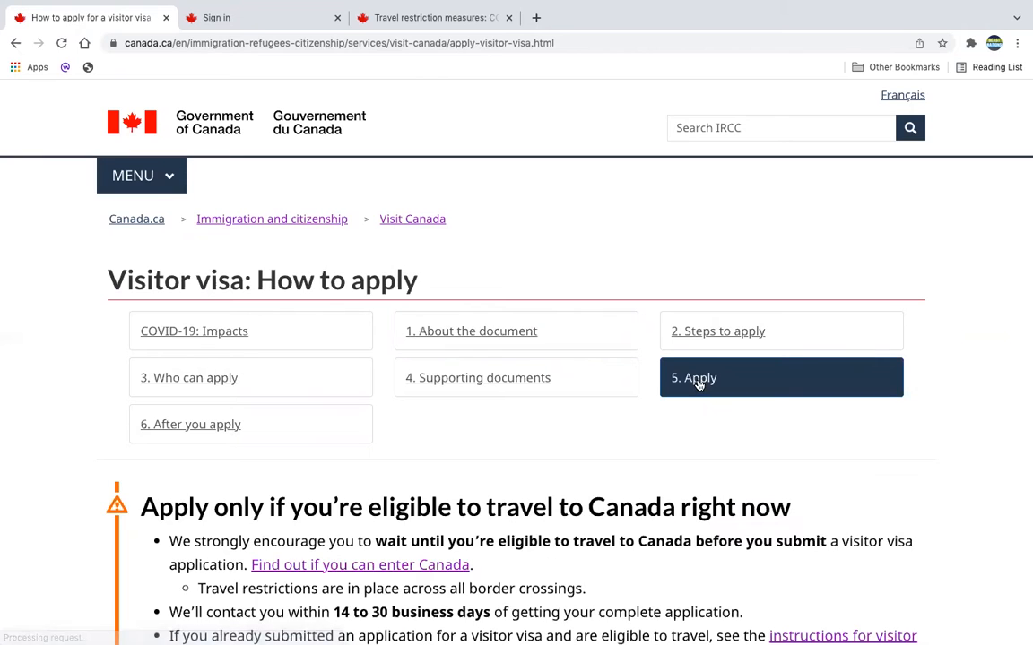
Give uniting with an immediate family member who is in Canada temporarily as the travel reason, and open the IRCC Portal application instructions.
{"action": "scroll", "coordinate": [699, 385], "scroll_direction": "down", "scroll_amount": 9}
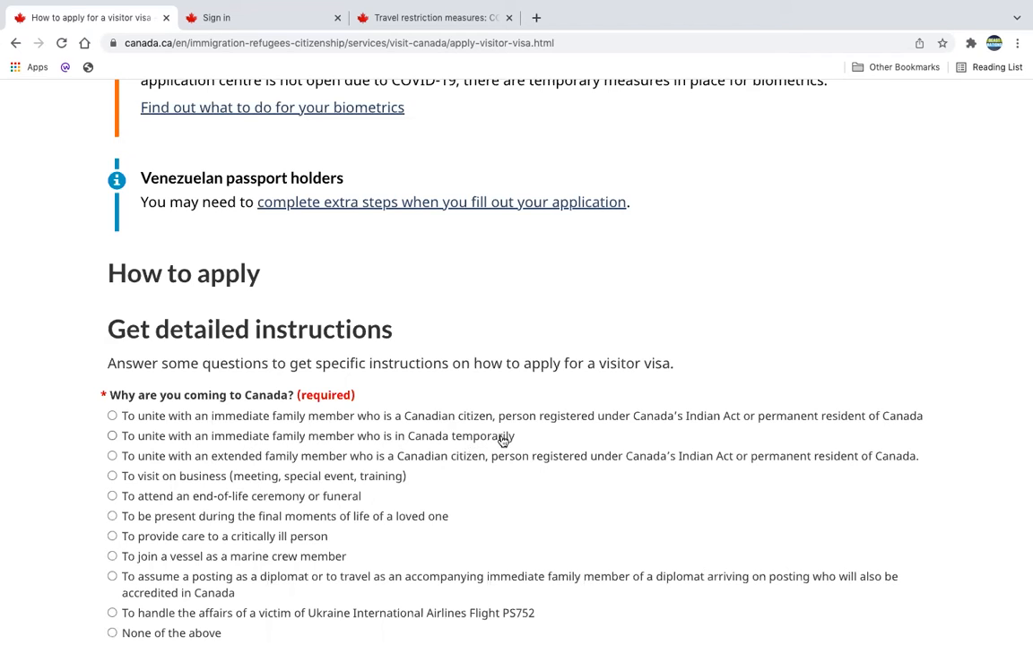
{"action": "left_click", "coordinate": [112, 416]}
{"action": "left_click", "coordinate": [112, 437]}
{"action": "left_click", "coordinate": [112, 416]}
{"action": "left_click", "coordinate": [112, 435]}
{"action": "scroll", "coordinate": [546, 435], "scroll_direction": "down", "scroll_amount": 4}
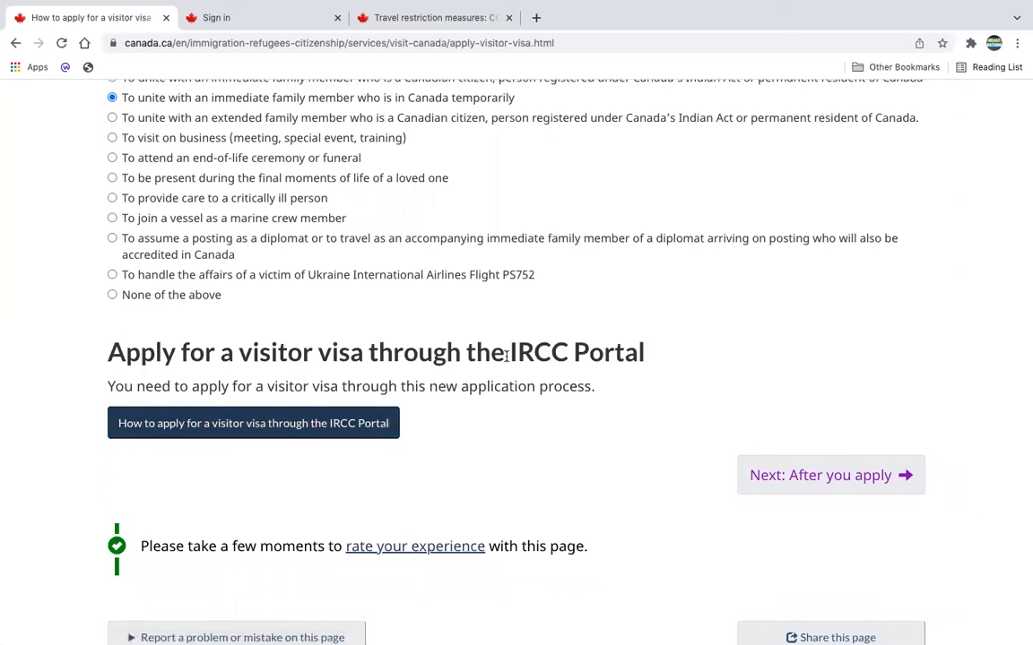
{"action": "left_click", "coordinate": [290, 429]}
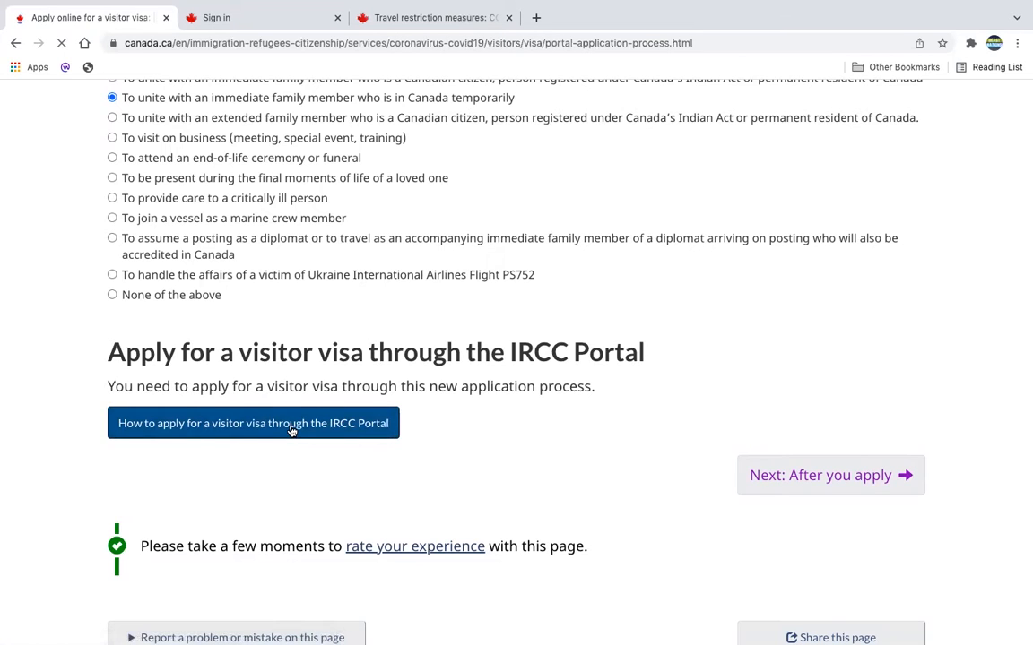
Go through the online application steps and proceed to sign in with an existing IRCC Portal account.
{"action": "scroll", "coordinate": [554, 472], "scroll_direction": "down", "scroll_amount": 1}
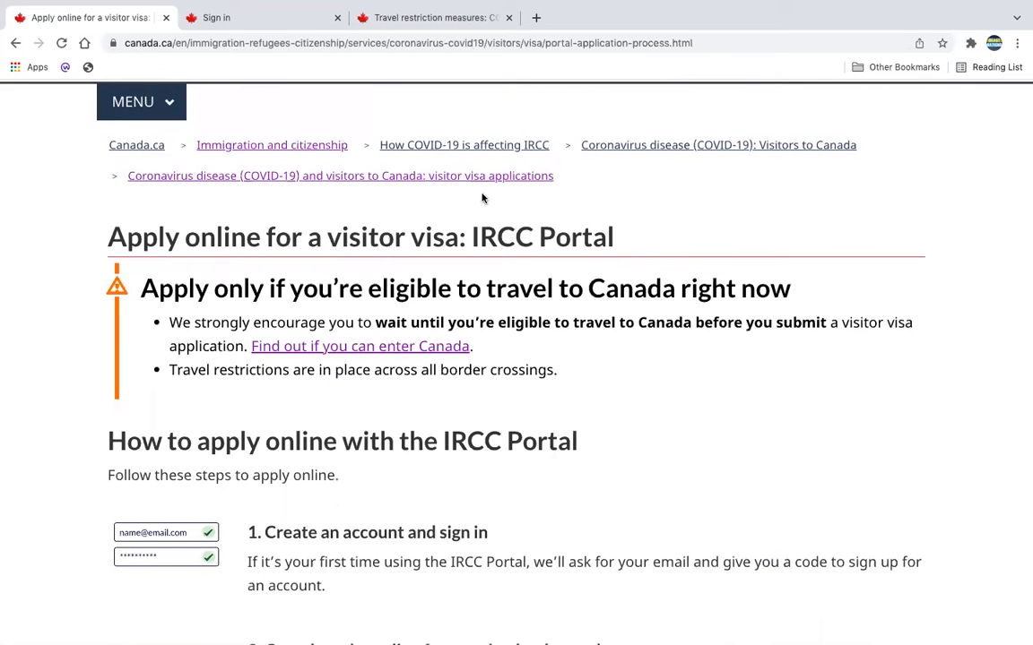
{"action": "scroll", "coordinate": [521, 395], "scroll_direction": "down", "scroll_amount": 8}
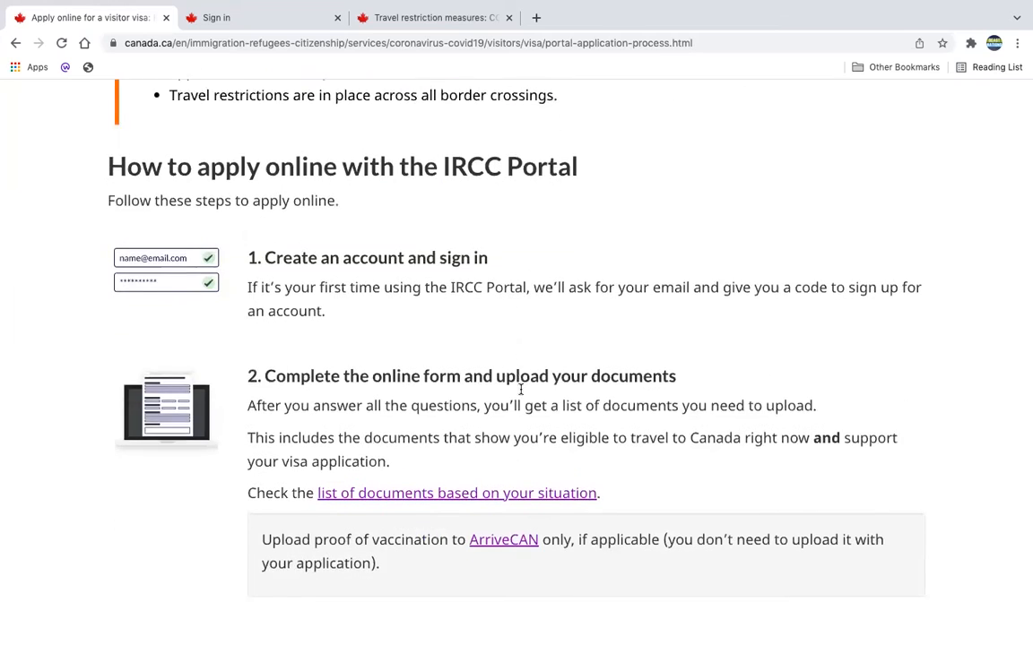
{"action": "scroll", "coordinate": [521, 395], "scroll_direction": "down", "scroll_amount": 1}
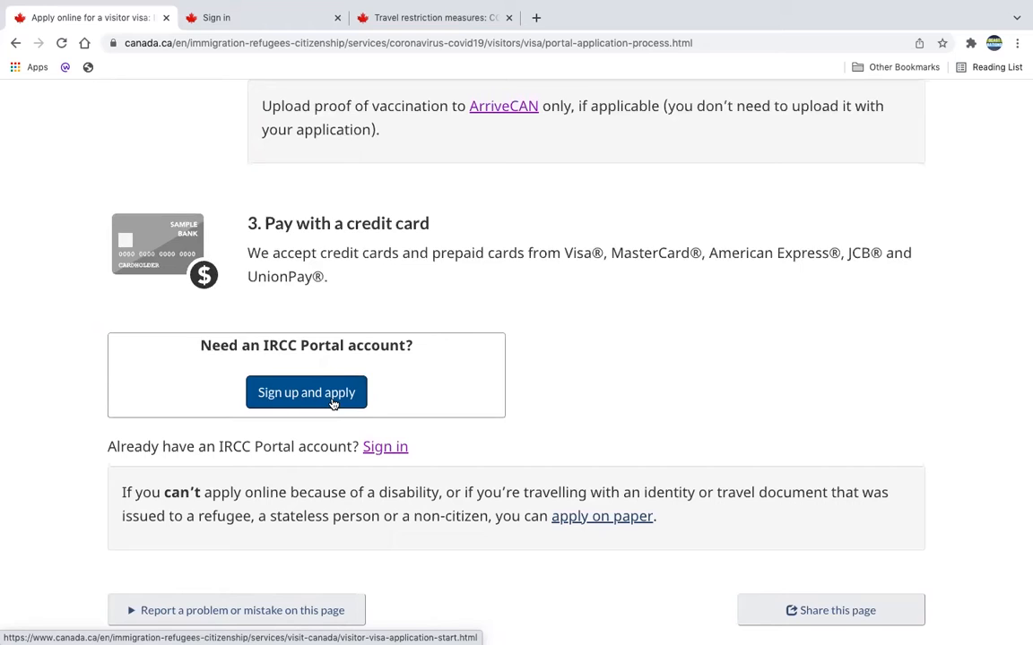
{"action": "left_click", "coordinate": [383, 450]}
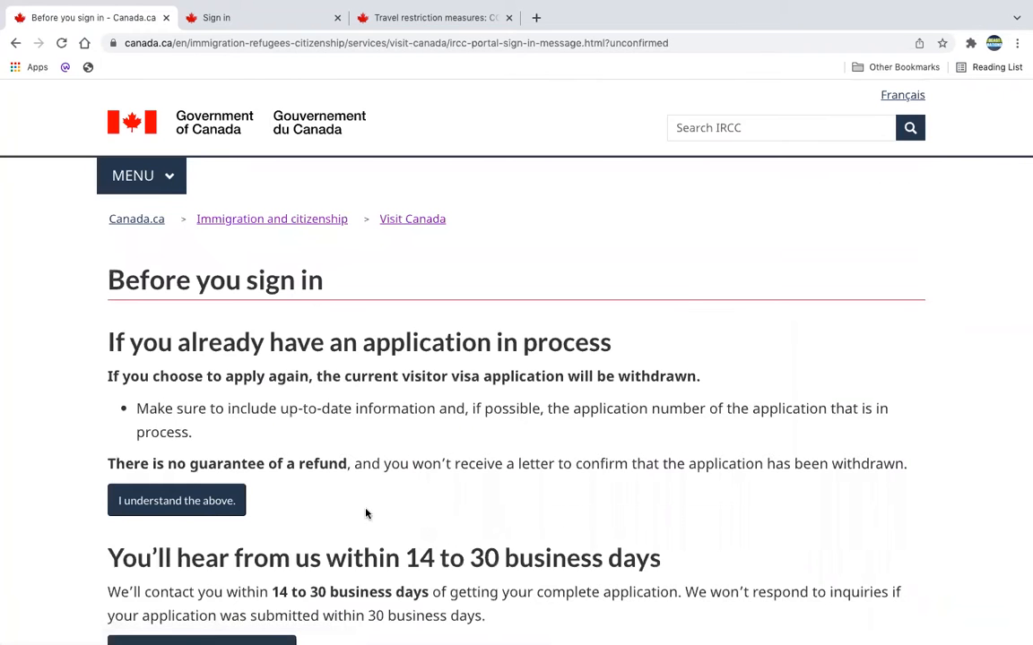
Acknowledge the notice about applications already in process and continue to the IRCC Portal account sign-in.
{"action": "scroll", "coordinate": [354, 520], "scroll_direction": "down", "scroll_amount": 1}
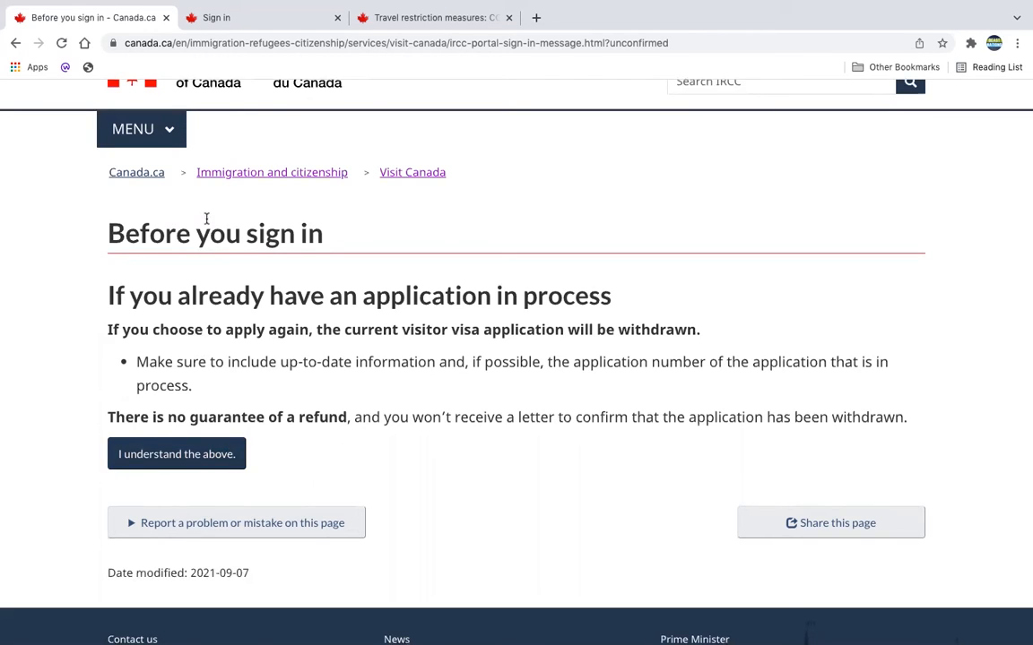
{"action": "left_click", "coordinate": [197, 467]}
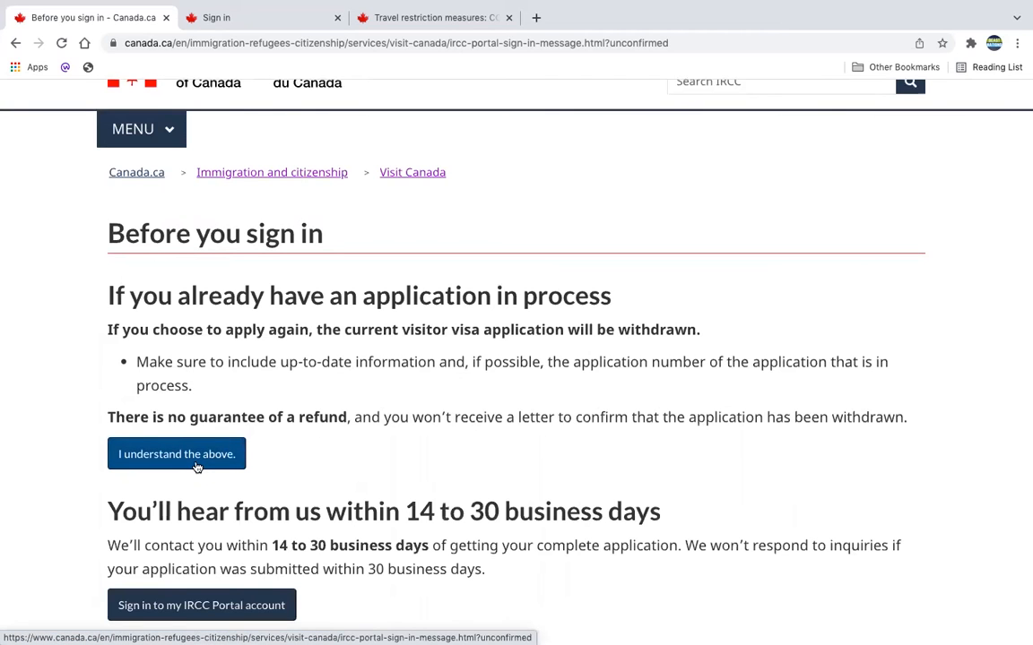
{"action": "scroll", "coordinate": [352, 468], "scroll_direction": "down", "scroll_amount": 3}
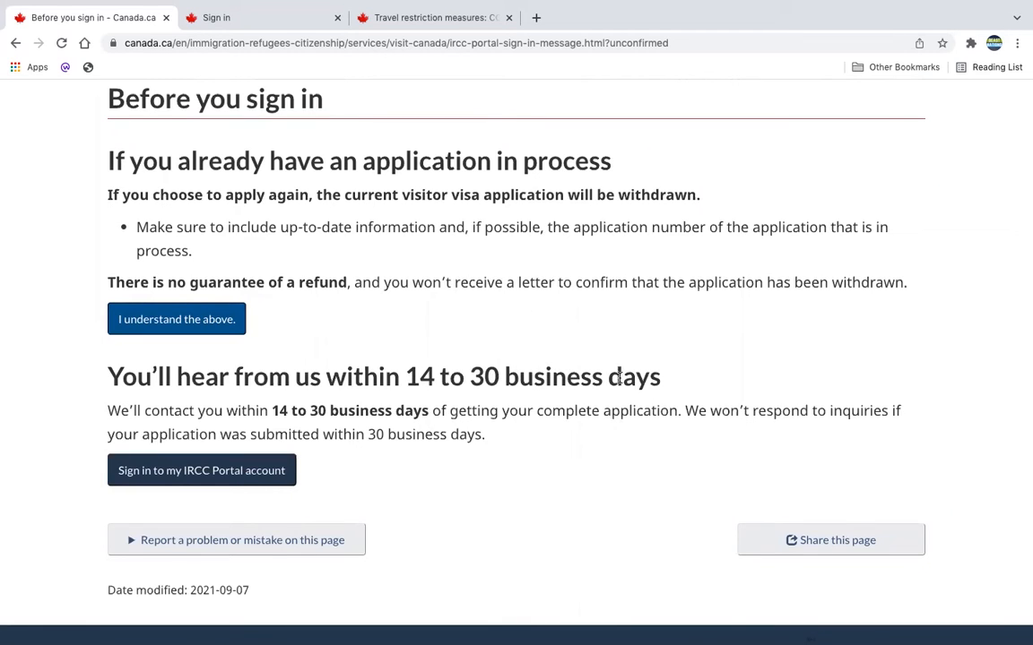
{"action": "left_click", "coordinate": [206, 472]}
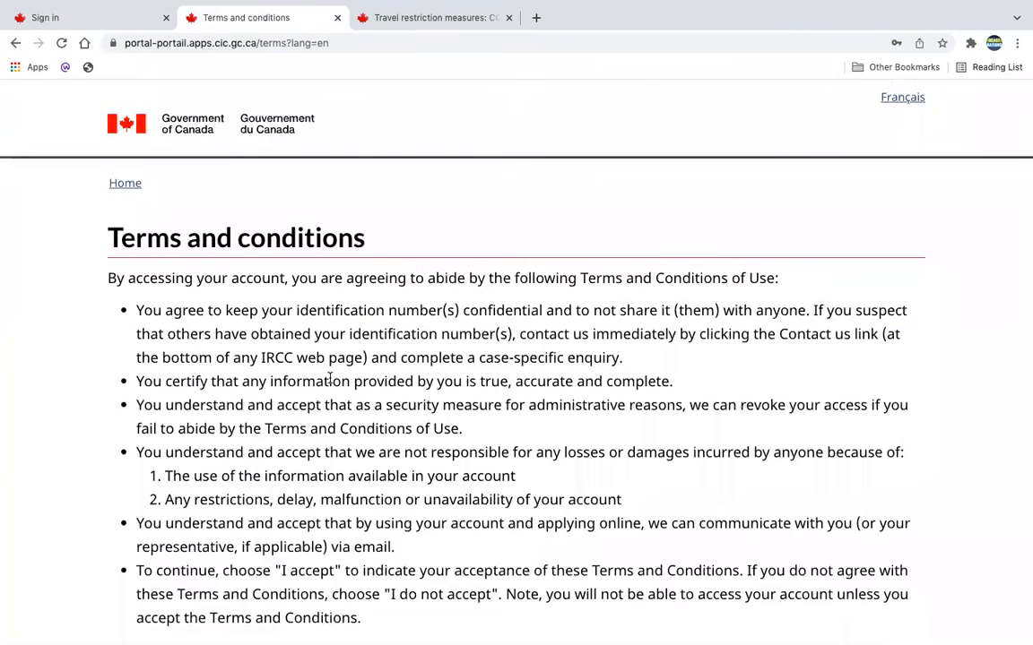
Read through the portal's terms and conditions and accept them.
{"action": "scroll", "coordinate": [419, 453], "scroll_direction": "down", "scroll_amount": 5}
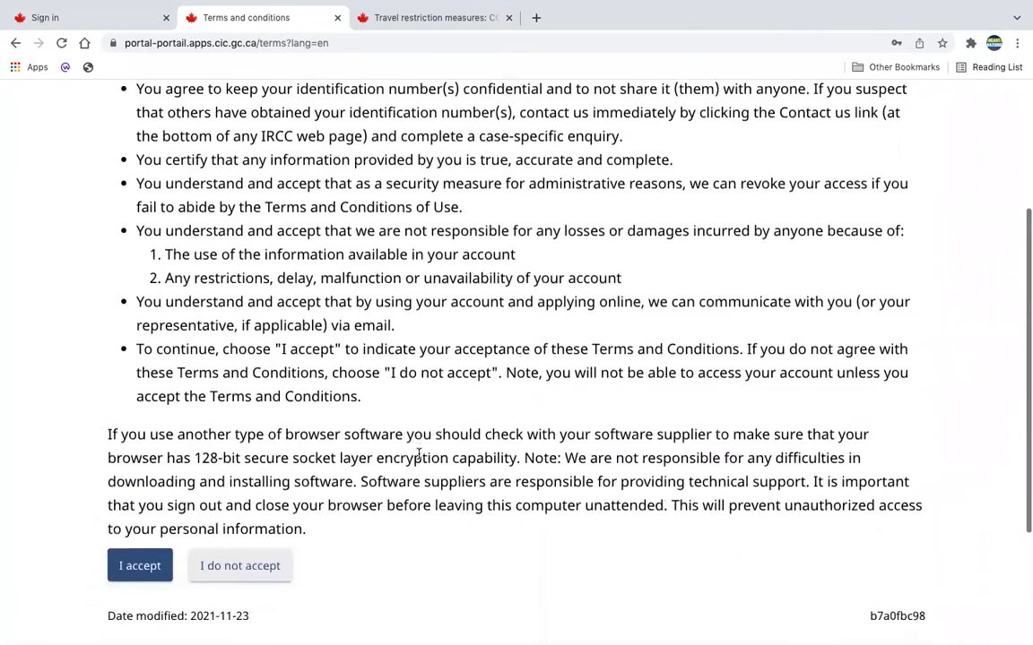
{"action": "scroll", "coordinate": [419, 454], "scroll_direction": "up", "scroll_amount": 2}
{"action": "scroll", "coordinate": [419, 454], "scroll_direction": "down", "scroll_amount": 1}
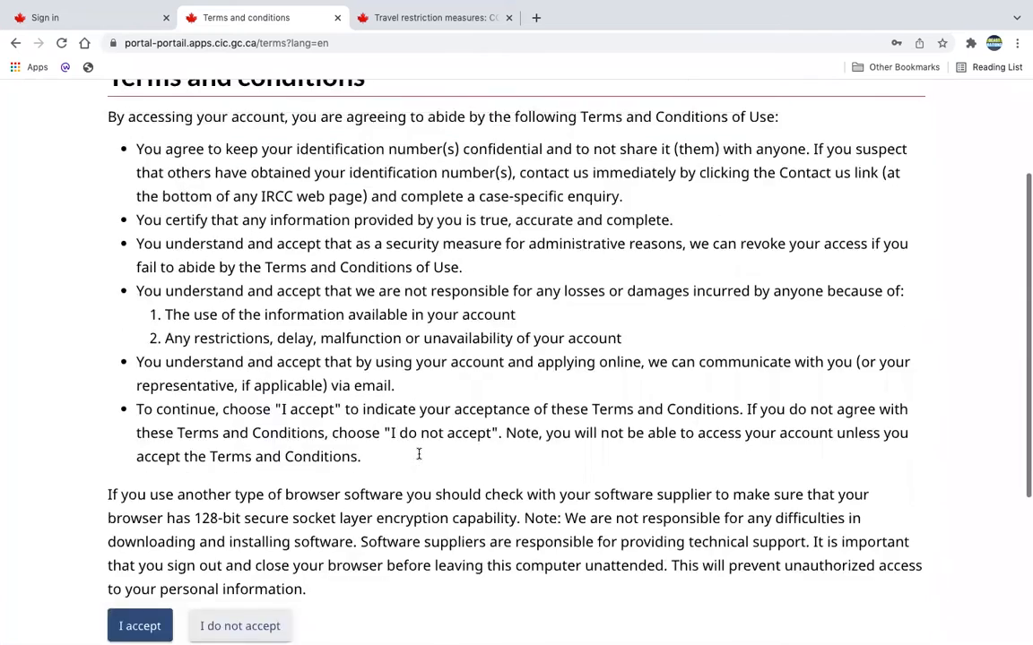
{"action": "scroll", "coordinate": [419, 455], "scroll_direction": "down", "scroll_amount": 5}
{"action": "left_click", "coordinate": [148, 419]}
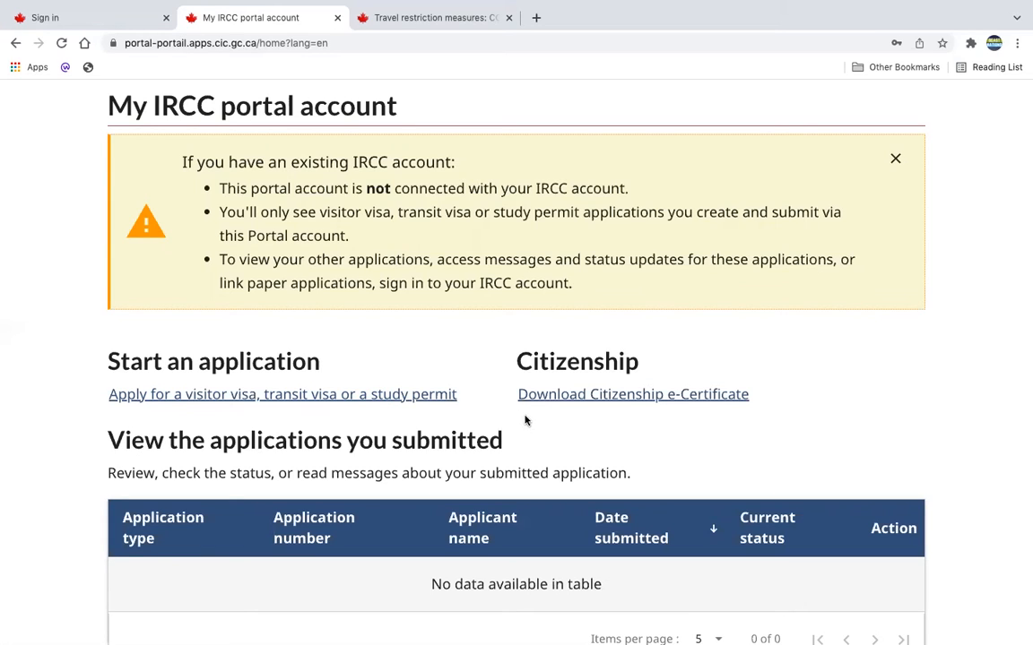
Begin a visitor visa, transit visa or study permit application and highlight the instructions on paying fees and submitting within 60 days.
{"action": "left_click", "coordinate": [425, 403]}
{"action": "scroll", "coordinate": [427, 406], "scroll_direction": "down", "scroll_amount": 2}
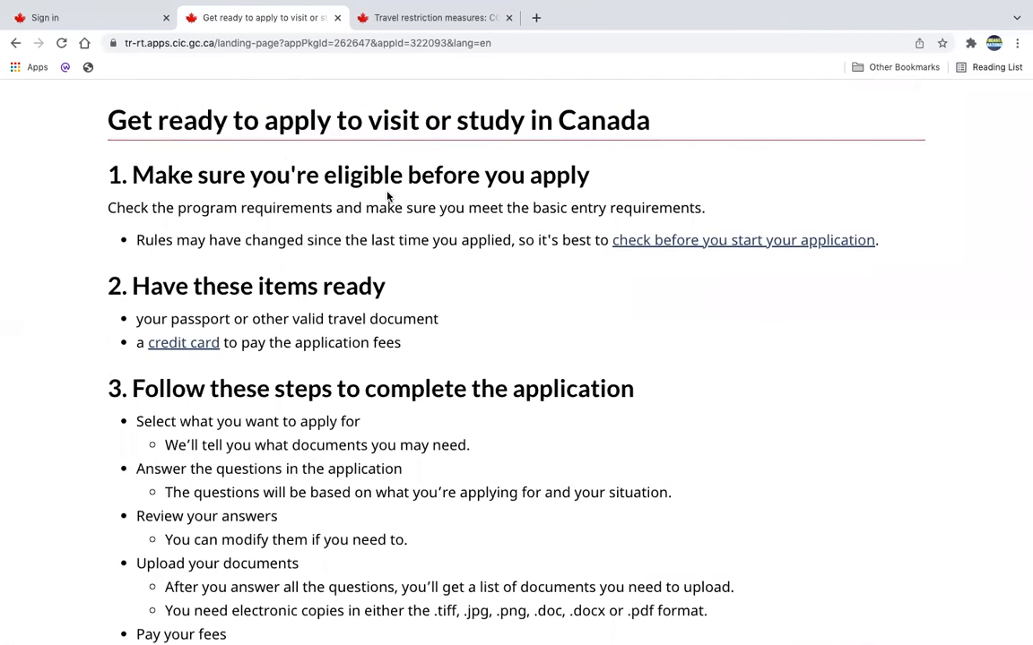
{"action": "scroll", "coordinate": [669, 304], "scroll_direction": "down", "scroll_amount": 1}
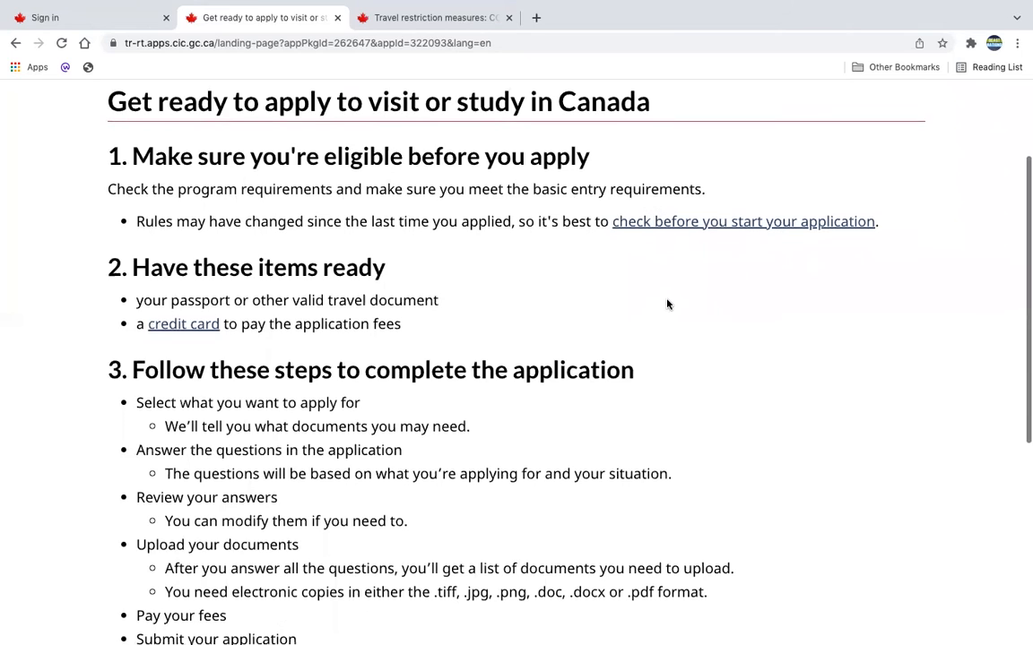
{"action": "scroll", "coordinate": [557, 278], "scroll_direction": "down", "scroll_amount": 6}
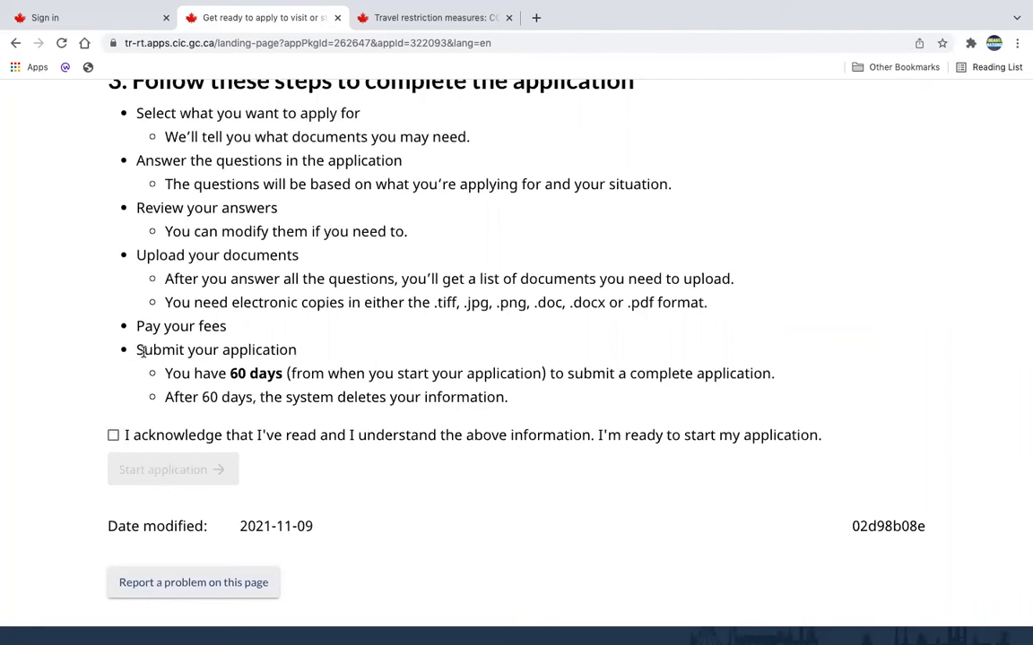
{"action": "left_click_drag", "start_coordinate": [124, 327], "coordinate": [508, 399]}
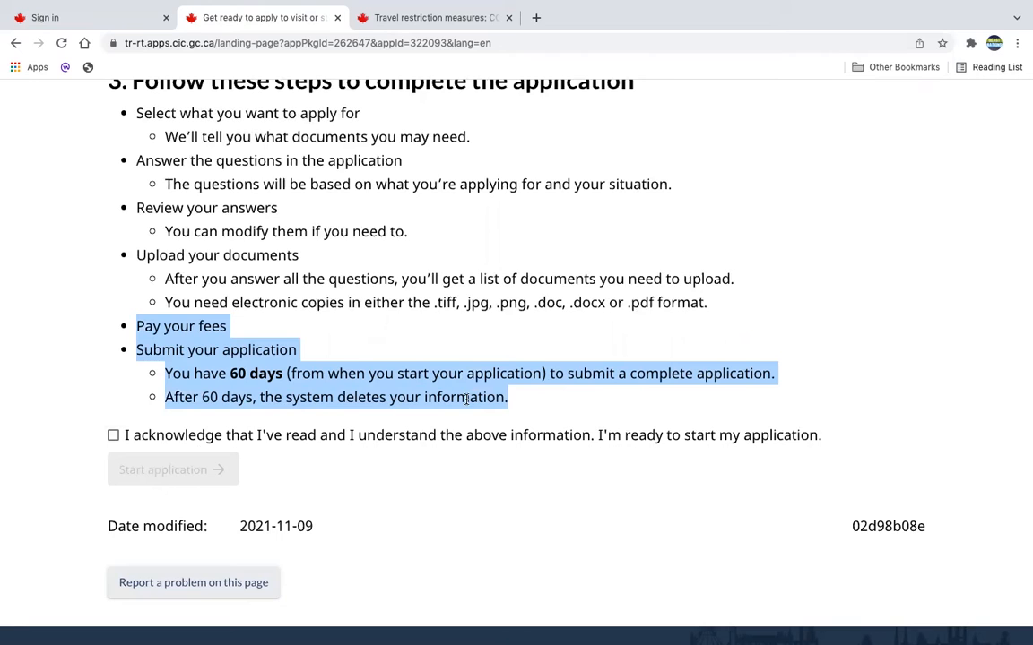
Acknowledge the preparation information, start the application, and save No for applying for more than one person.
{"action": "left_click", "coordinate": [113, 436]}
{"action": "left_click", "coordinate": [178, 474]}
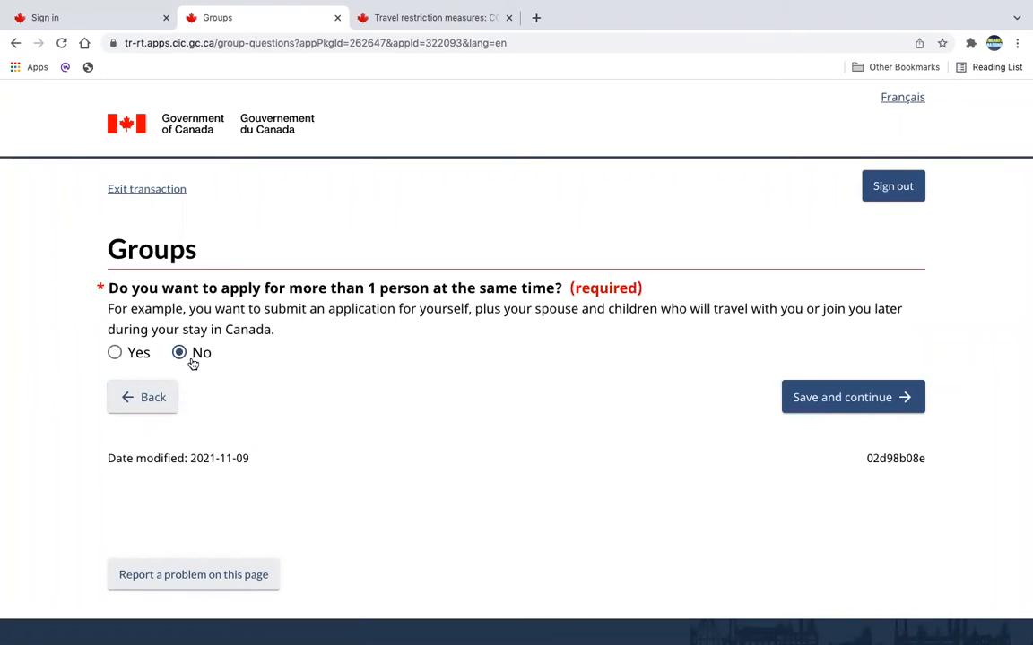
{"action": "left_click", "coordinate": [796, 401]}
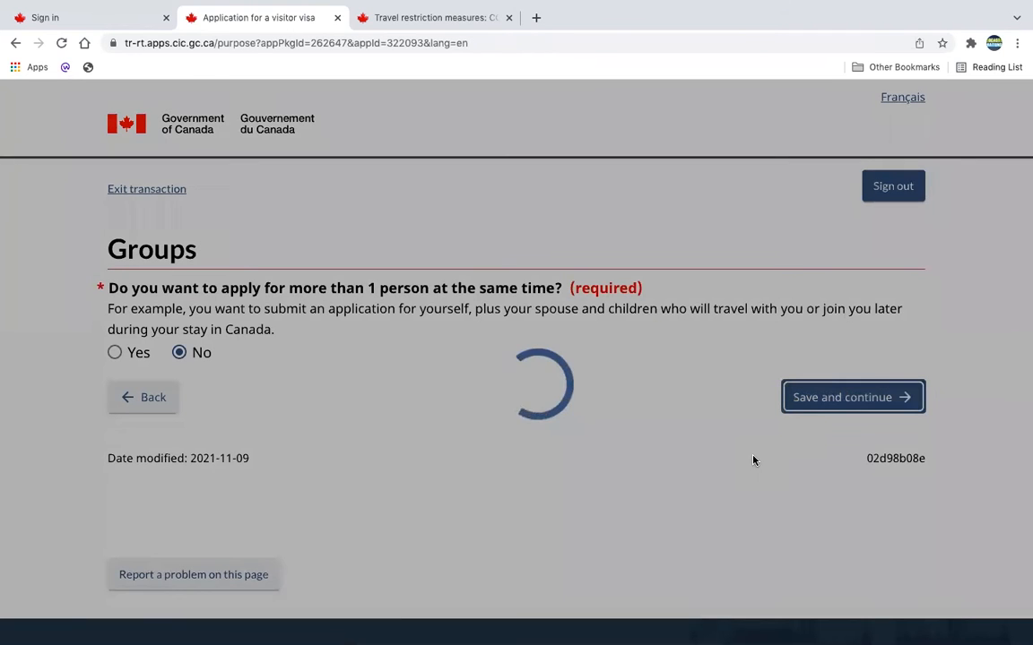
For the visitor visa or supervisa, choose uniting with an immediate family member who is in Canada temporarily as the reason.
{"action": "scroll", "coordinate": [750, 460], "scroll_direction": "down", "scroll_amount": 2}
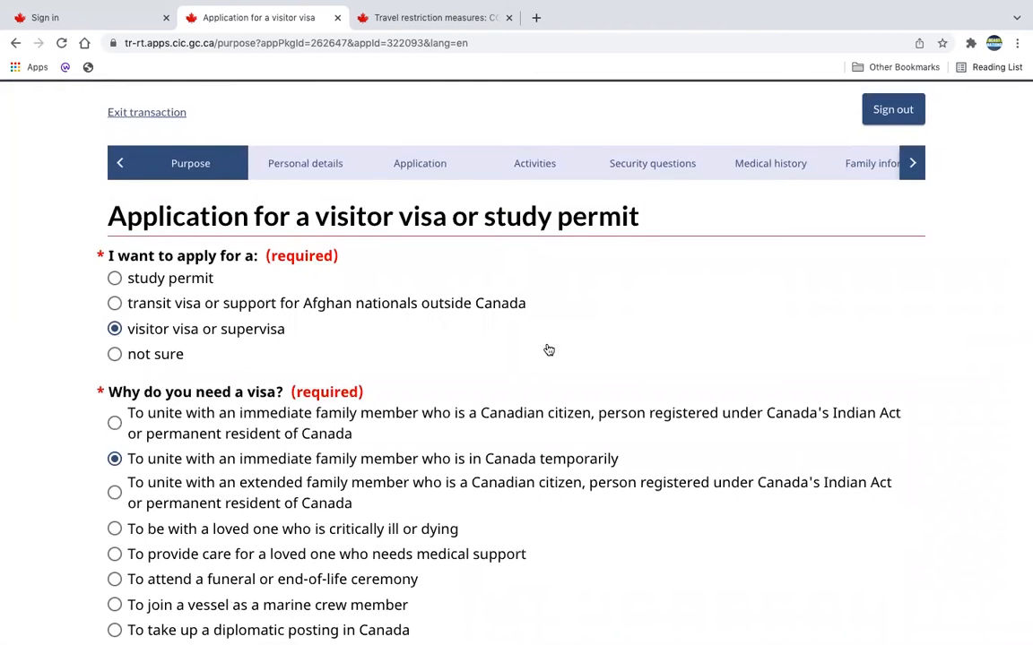
{"action": "scroll", "coordinate": [546, 350], "scroll_direction": "down", "scroll_amount": 1}
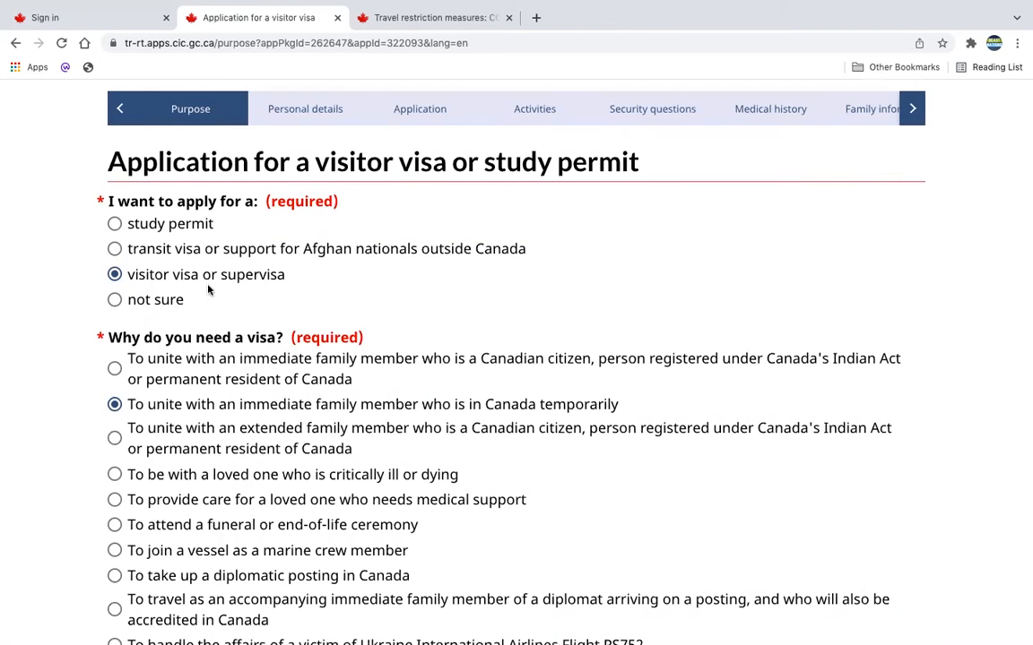
{"action": "scroll", "coordinate": [390, 307], "scroll_direction": "down", "scroll_amount": 2}
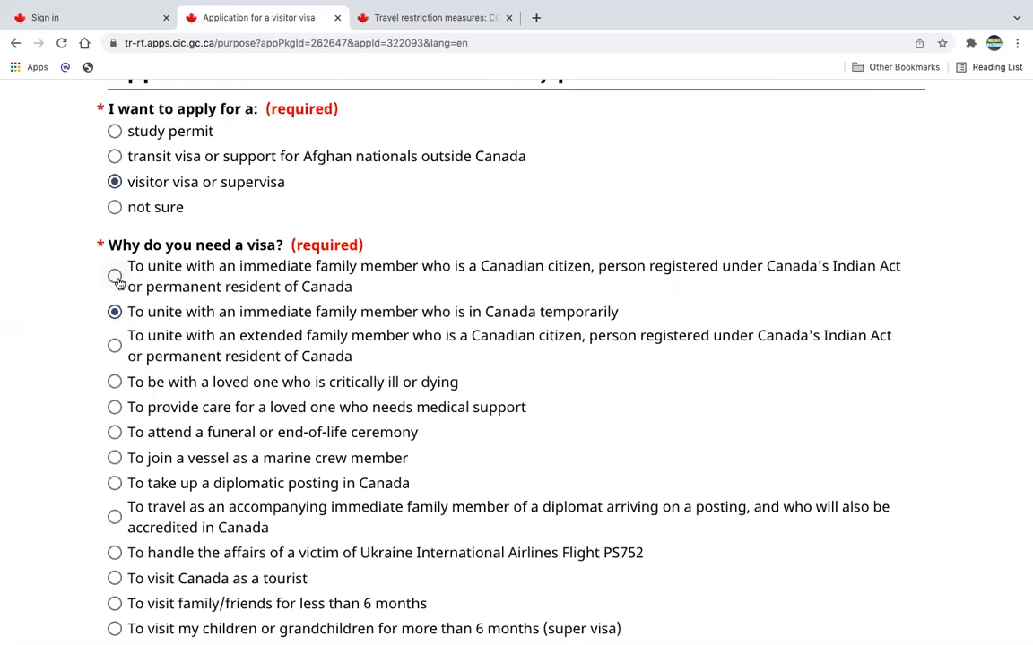
{"action": "left_click", "coordinate": [116, 277]}
{"action": "left_click", "coordinate": [115, 313]}
Answer No to the question about also requesting a written authorization.
{"action": "scroll", "coordinate": [377, 335], "scroll_direction": "down", "scroll_amount": 1}
{"action": "scroll", "coordinate": [377, 336], "scroll_direction": "down", "scroll_amount": 7}
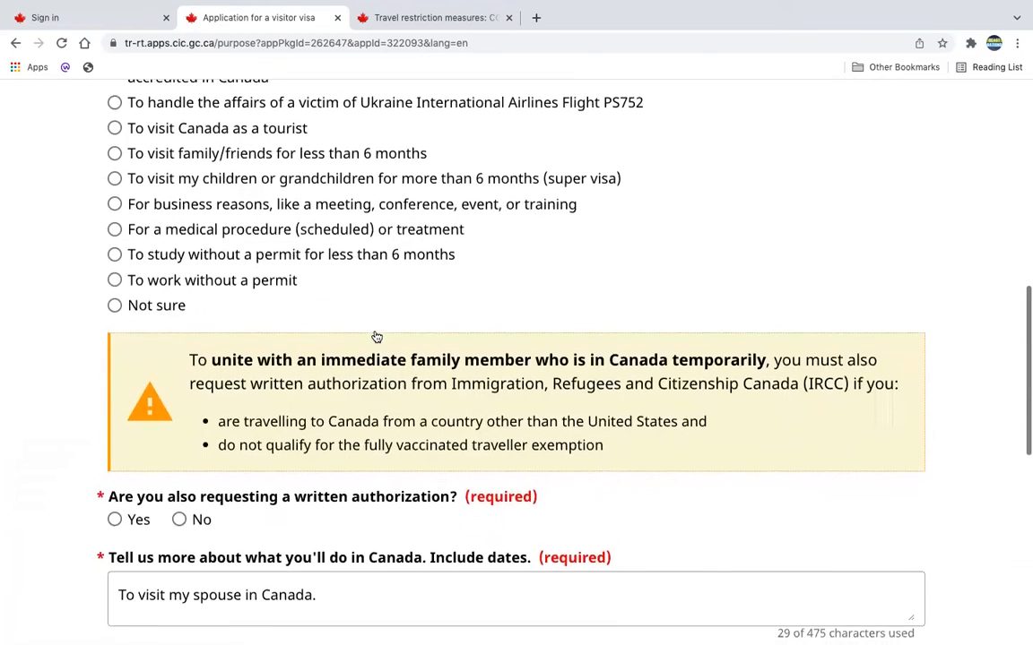
{"action": "scroll", "coordinate": [376, 336], "scroll_direction": "down", "scroll_amount": 3}
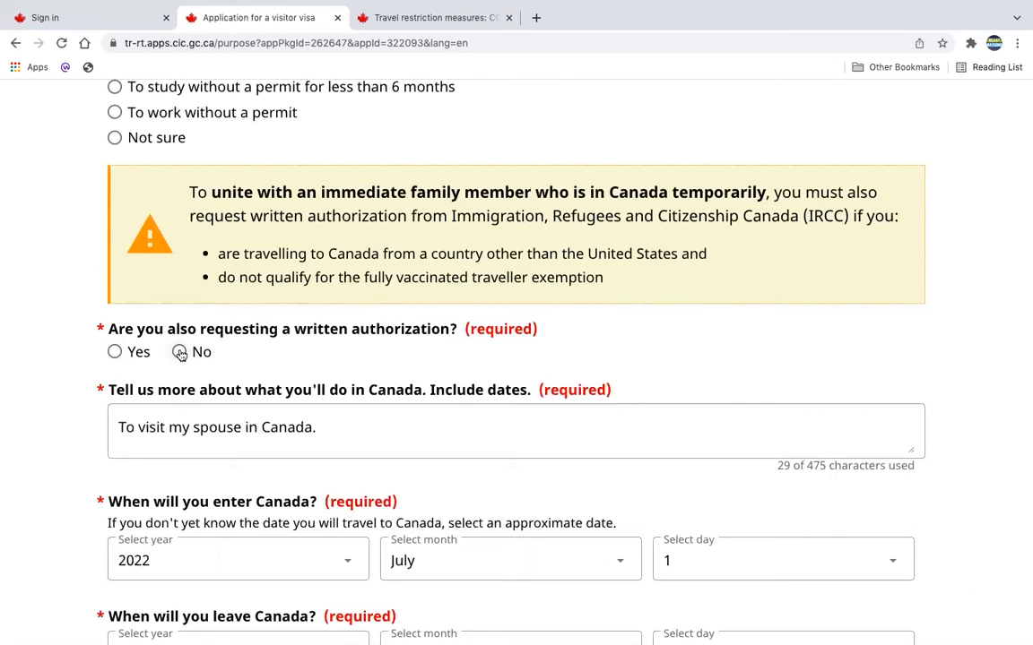
{"action": "left_click", "coordinate": [179, 352]}
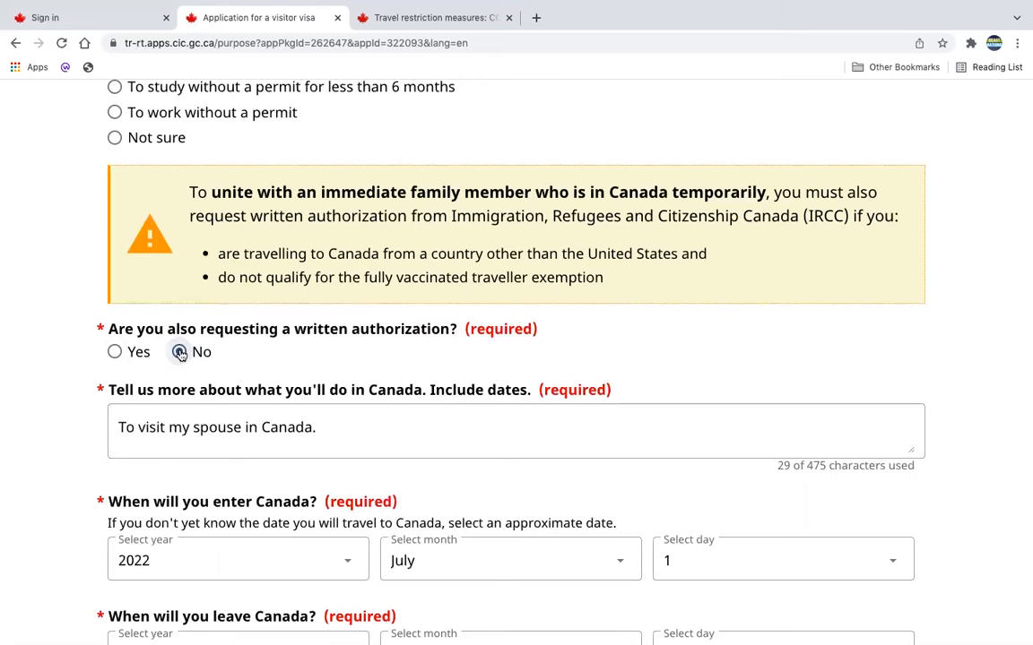
Check the travel restriction rules for departures from countries other than the United States against the No answer on written authorization.
{"action": "left_click", "coordinate": [429, 18]}
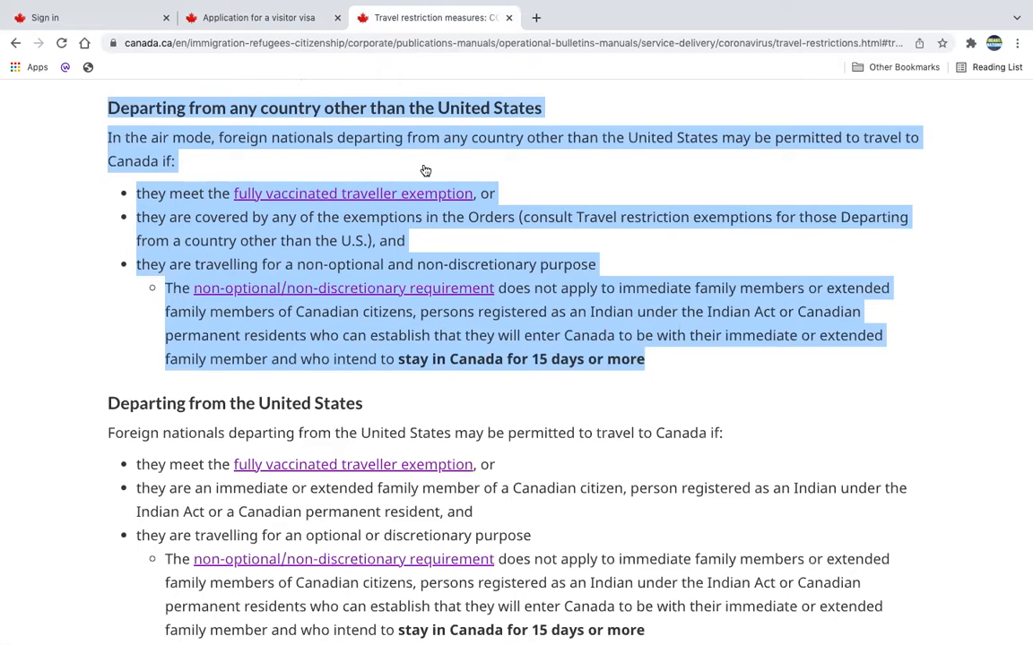
{"action": "left_click", "coordinate": [253, 18]}
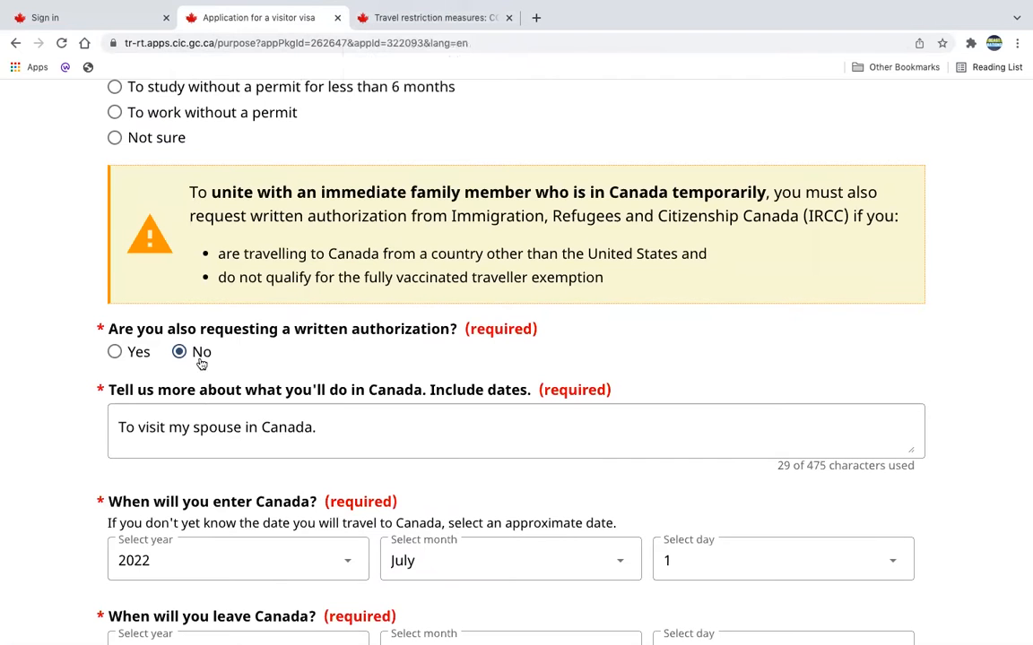
{"action": "left_click", "coordinate": [116, 351]}
{"action": "left_click", "coordinate": [179, 353]}
{"action": "left_click", "coordinate": [427, 18]}
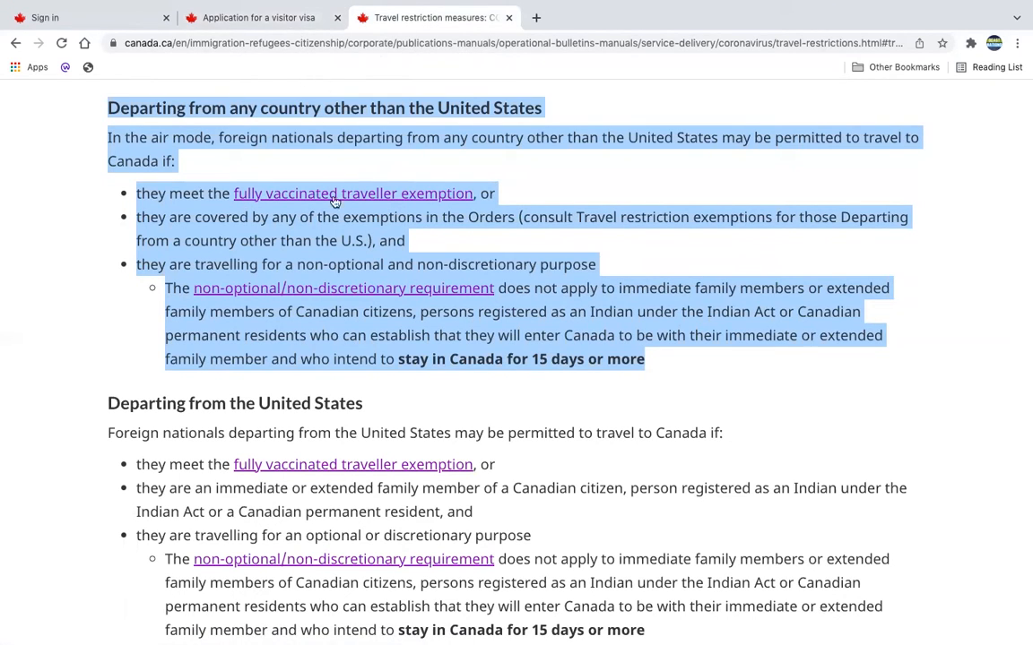
{"action": "left_click", "coordinate": [282, 24]}
Check the visit description and the entry and departure dates, leave the UCI blank, and save the visit purpose answers.
{"action": "scroll", "coordinate": [188, 269], "scroll_direction": "down", "scroll_amount": 2}
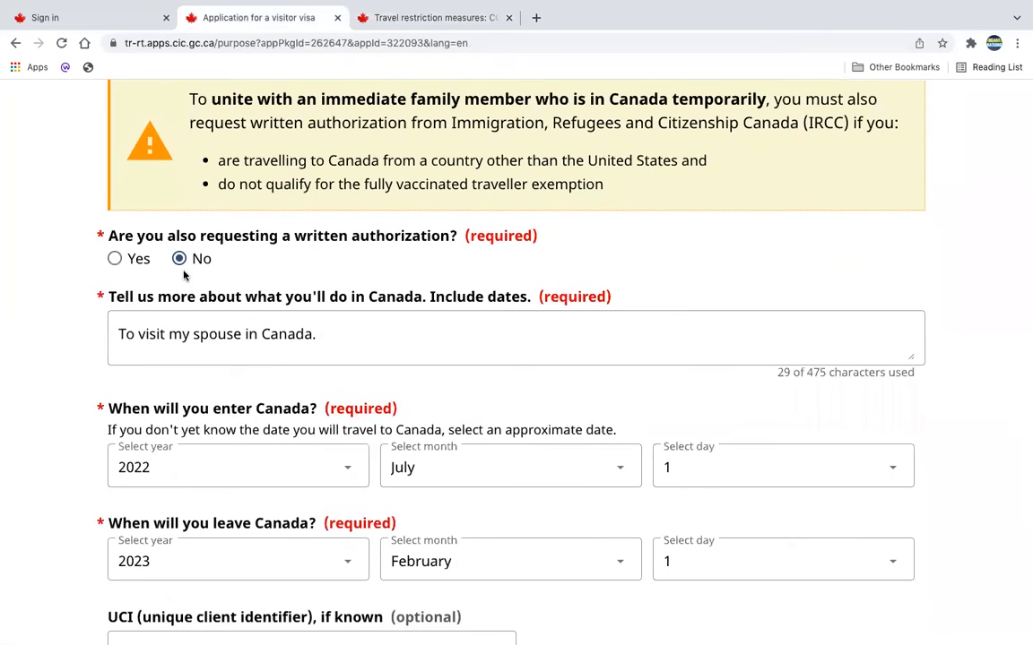
{"action": "scroll", "coordinate": [454, 343], "scroll_direction": "down", "scroll_amount": 2}
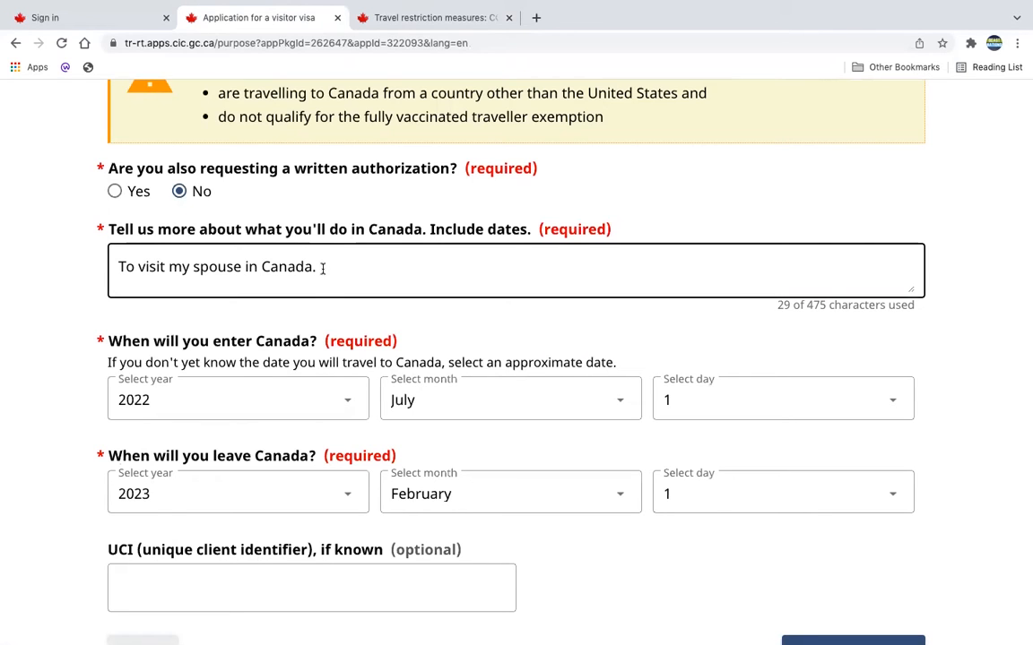
{"action": "scroll", "coordinate": [326, 265], "scroll_direction": "down", "scroll_amount": 3}
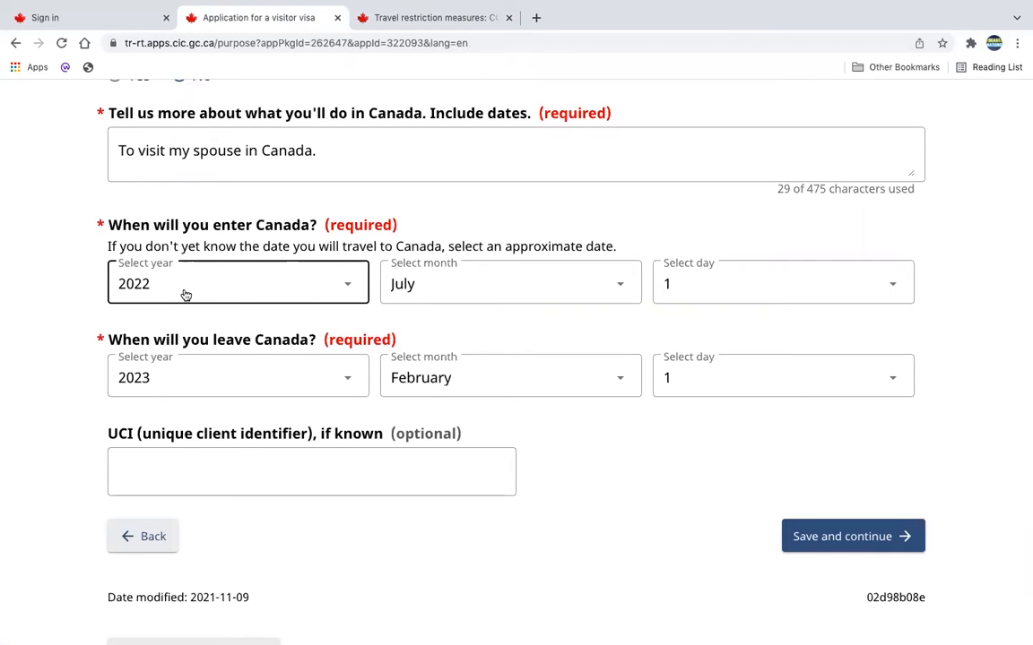
{"action": "left_click_drag", "start_coordinate": [106, 246], "coordinate": [615, 246]}
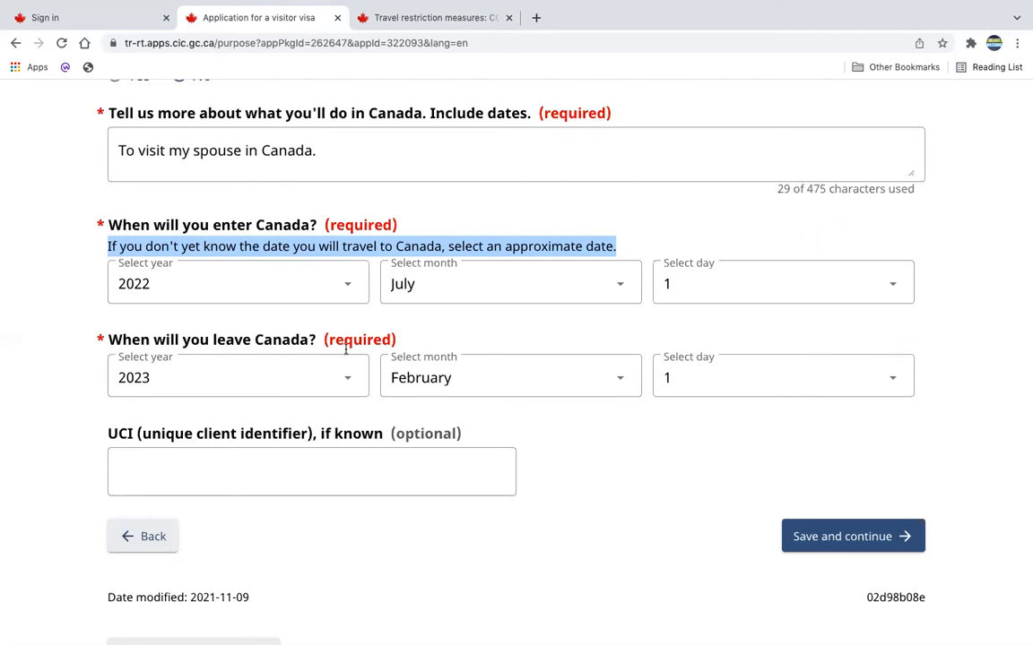
{"action": "scroll", "coordinate": [394, 377], "scroll_direction": "down", "scroll_amount": 1}
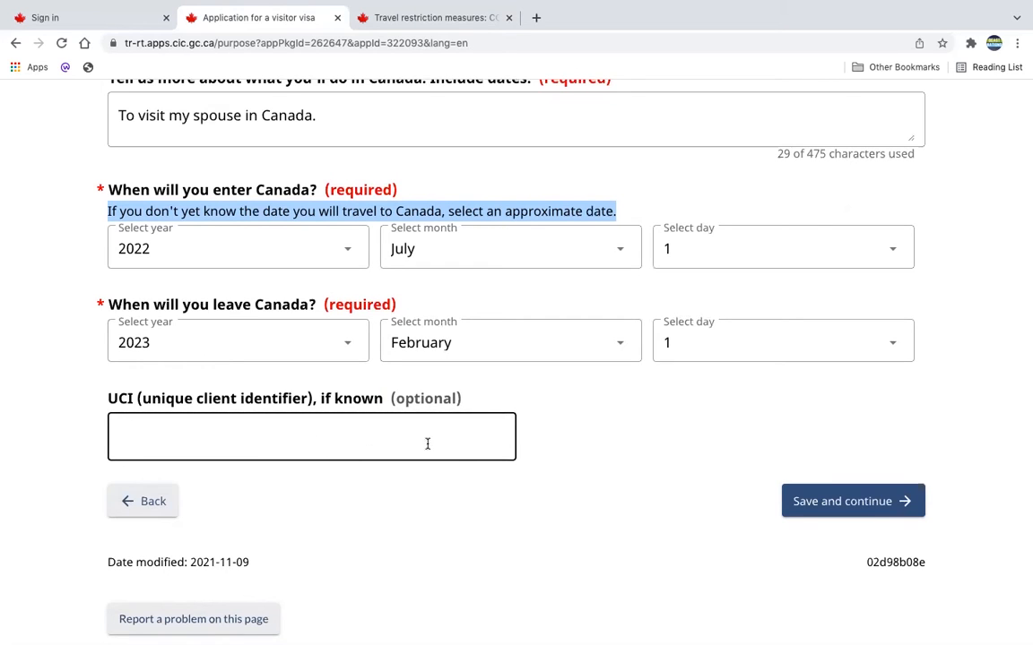
{"action": "left_click", "coordinate": [844, 511]}
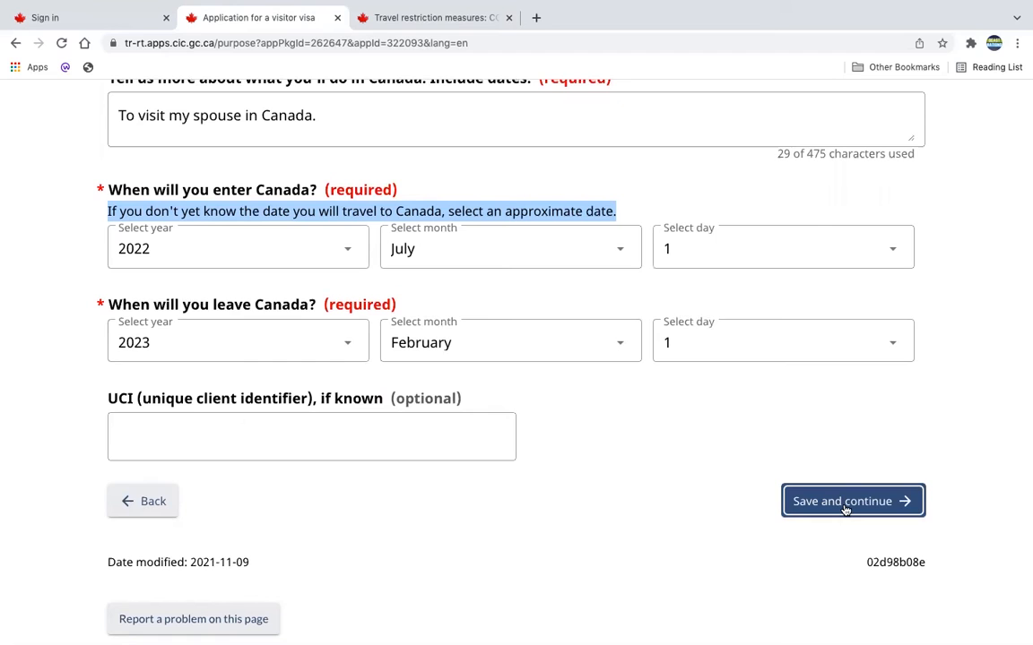
Examine the requirements for entering Canada to unite with an immediate family member, consulting the travel restriction measures page.
{"action": "scroll", "coordinate": [755, 550], "scroll_direction": "down", "scroll_amount": 1}
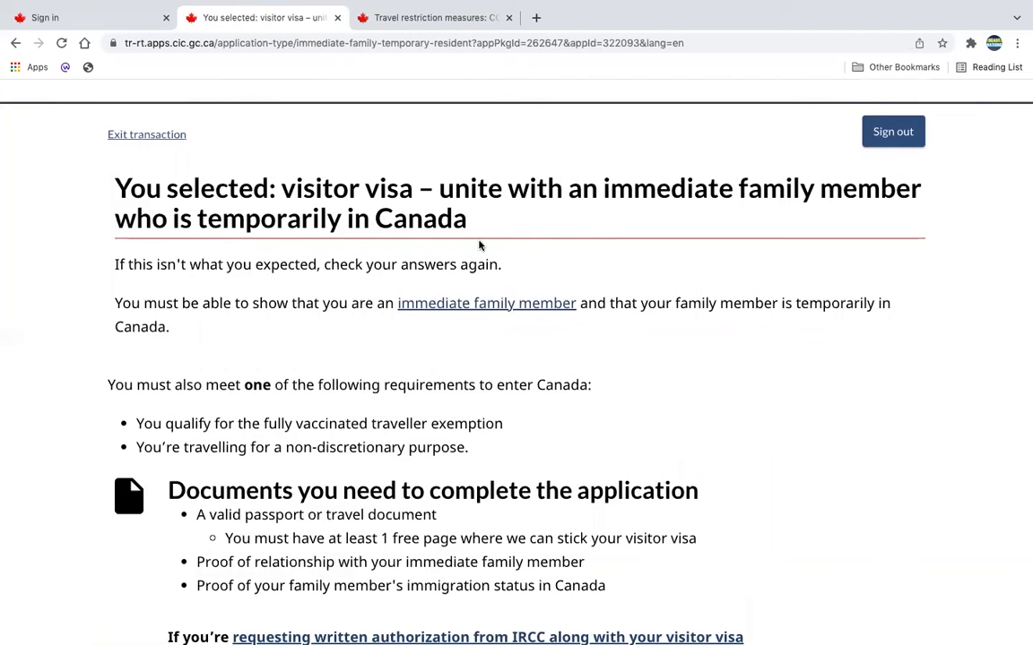
{"action": "scroll", "coordinate": [535, 252], "scroll_direction": "down", "scroll_amount": 1}
{"action": "scroll", "coordinate": [535, 251], "scroll_direction": "down", "scroll_amount": 3}
{"action": "scroll", "coordinate": [377, 229], "scroll_direction": "up", "scroll_amount": 3}
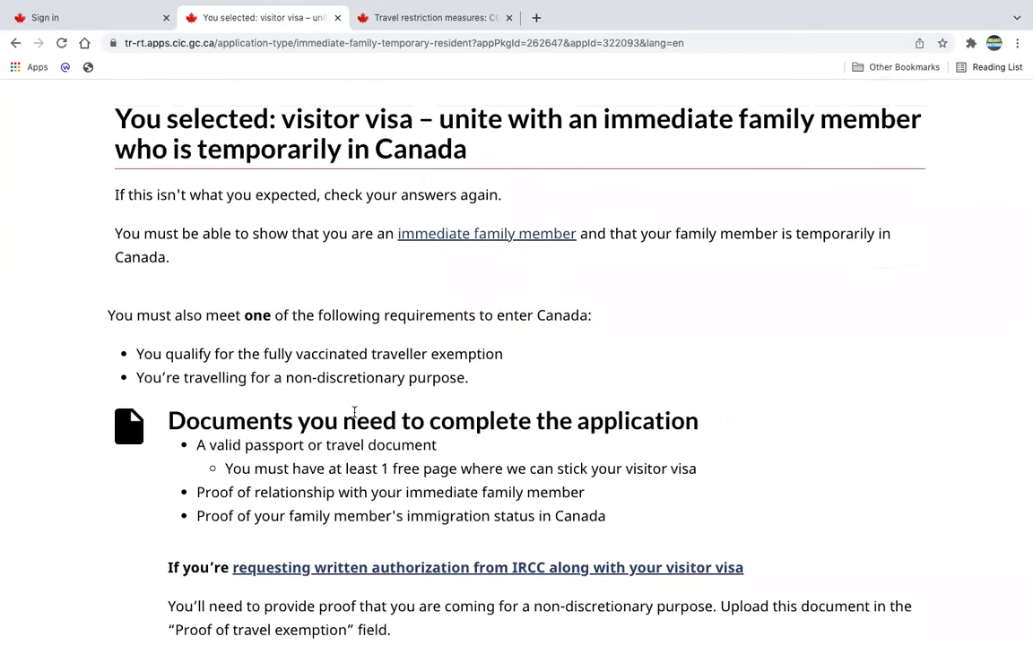
{"action": "left_click_drag", "start_coordinate": [484, 387], "coordinate": [223, 286]}
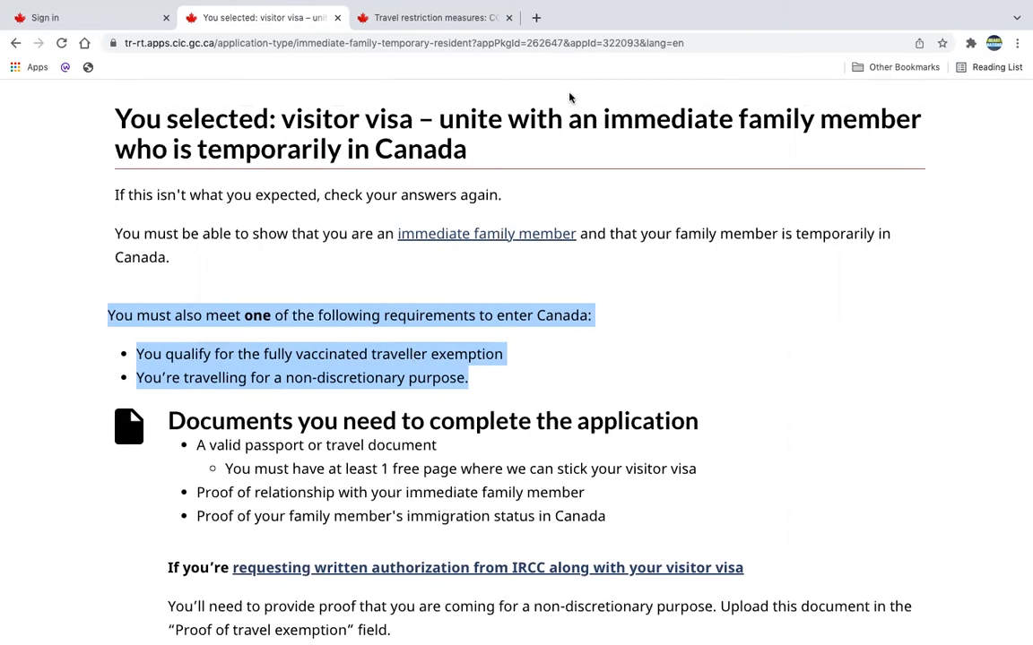
{"action": "left_click", "coordinate": [398, 18]}
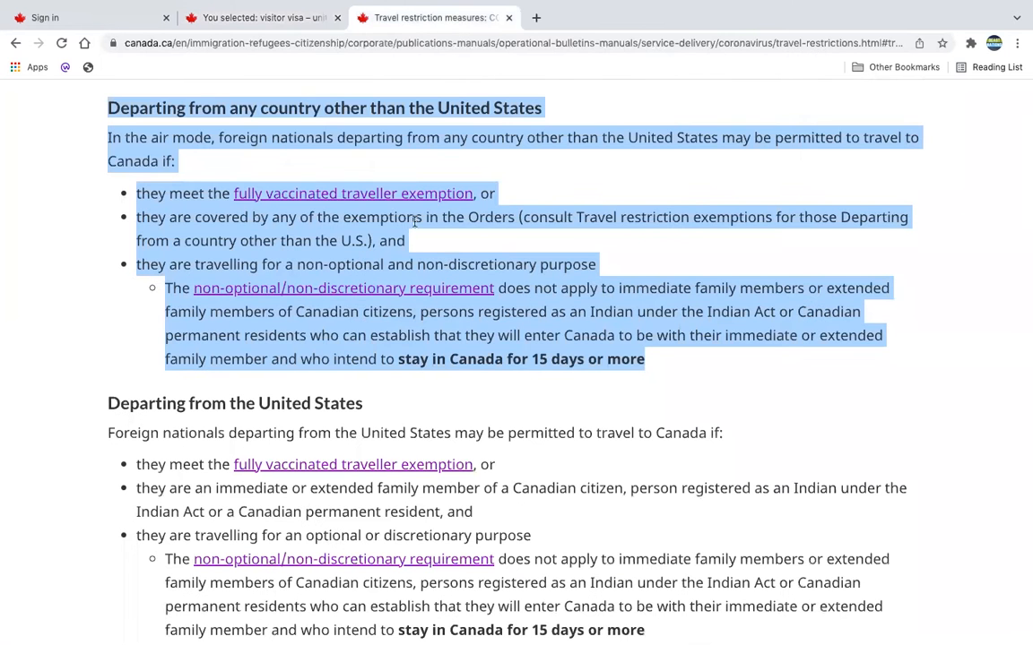
{"action": "left_click", "coordinate": [249, 19]}
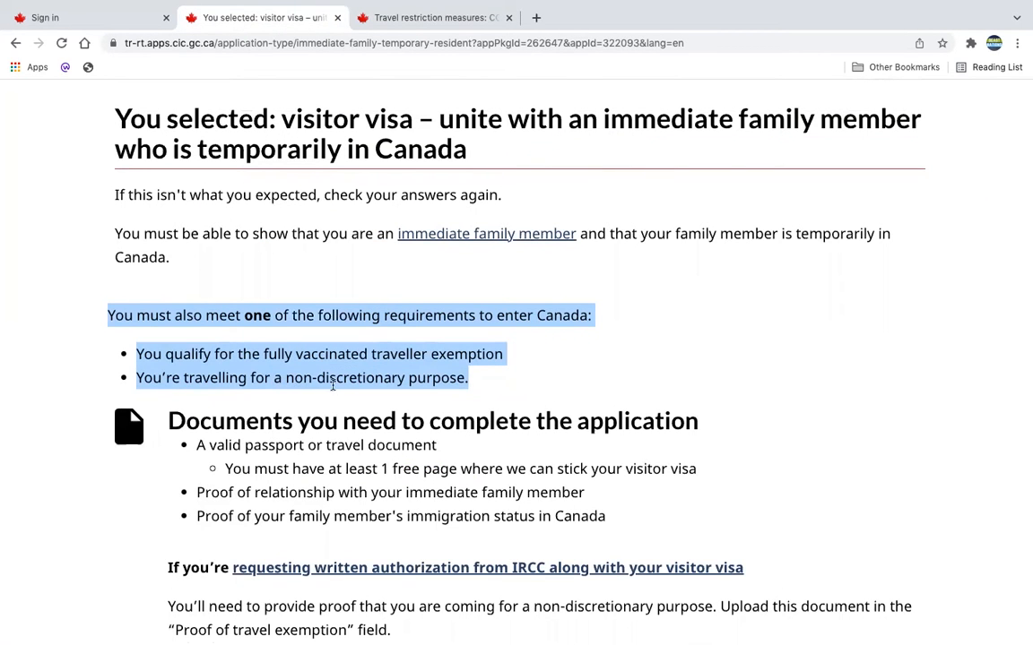
{"action": "left_click", "coordinate": [527, 364]}
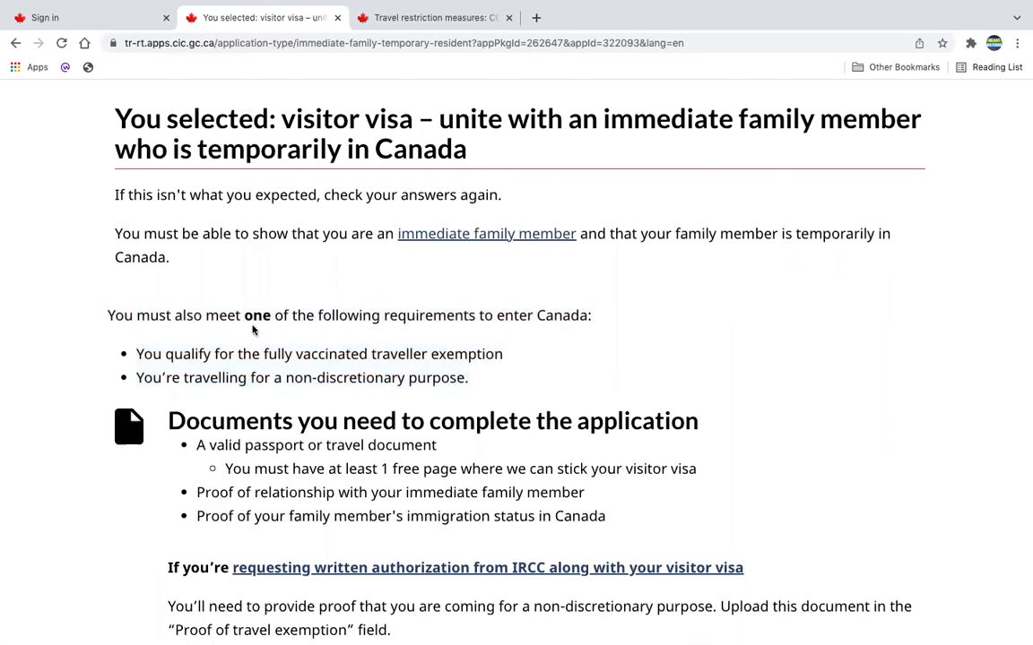
{"action": "double_click", "coordinate": [257, 316]}
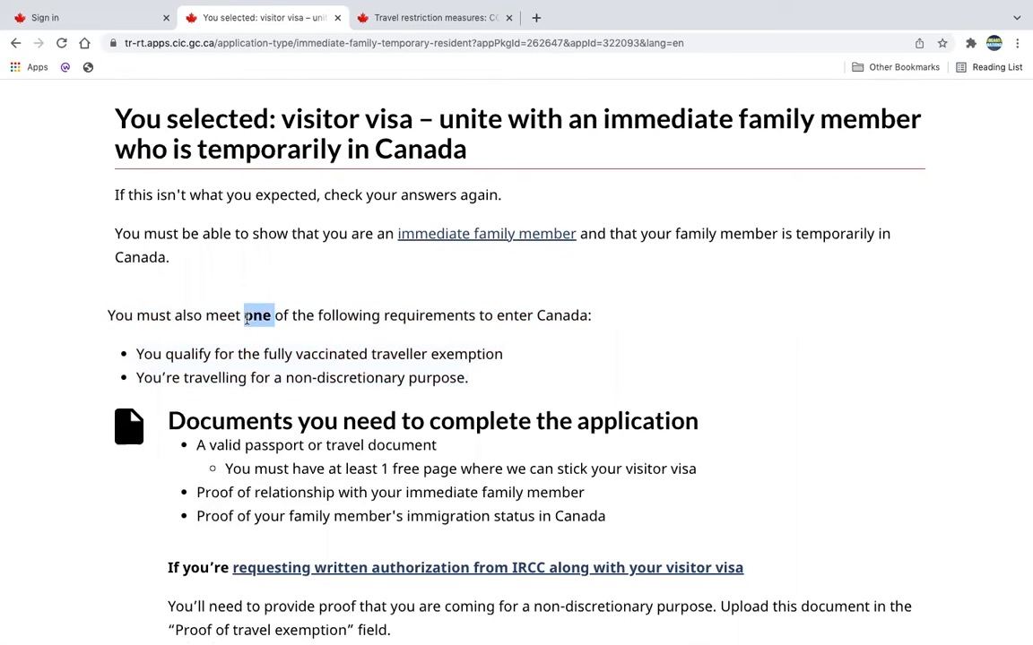
{"action": "left_click_drag", "start_coordinate": [136, 354], "coordinate": [507, 363]}
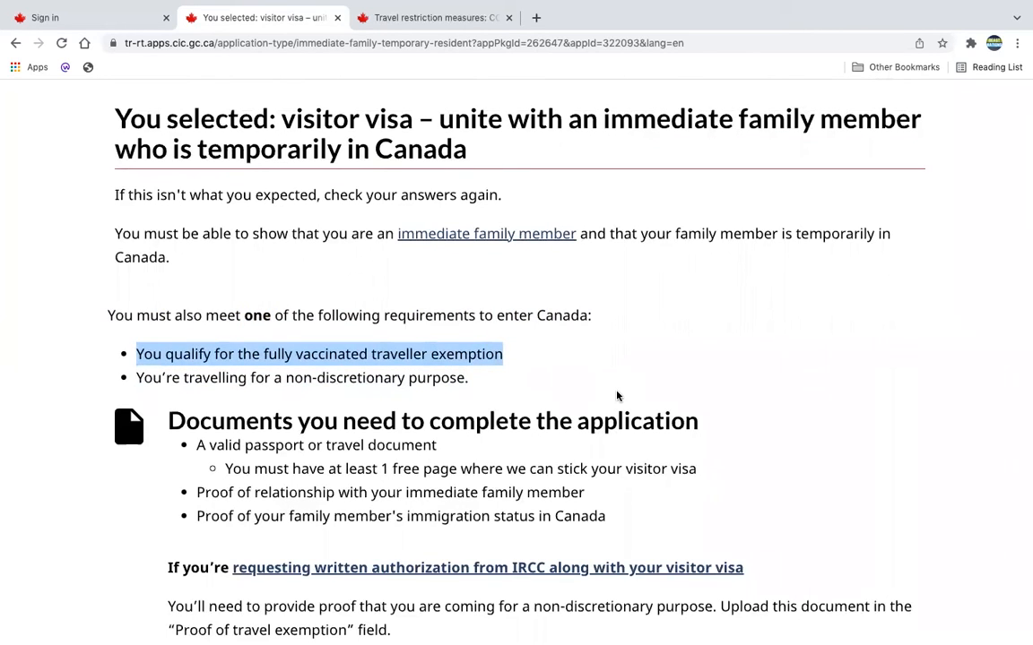
{"action": "left_click", "coordinate": [643, 374]}
Review the required documents and the information to enter, and continue to the application.
{"action": "scroll", "coordinate": [643, 374], "scroll_direction": "down", "scroll_amount": 2}
{"action": "scroll", "coordinate": [643, 373], "scroll_direction": "down", "scroll_amount": 2}
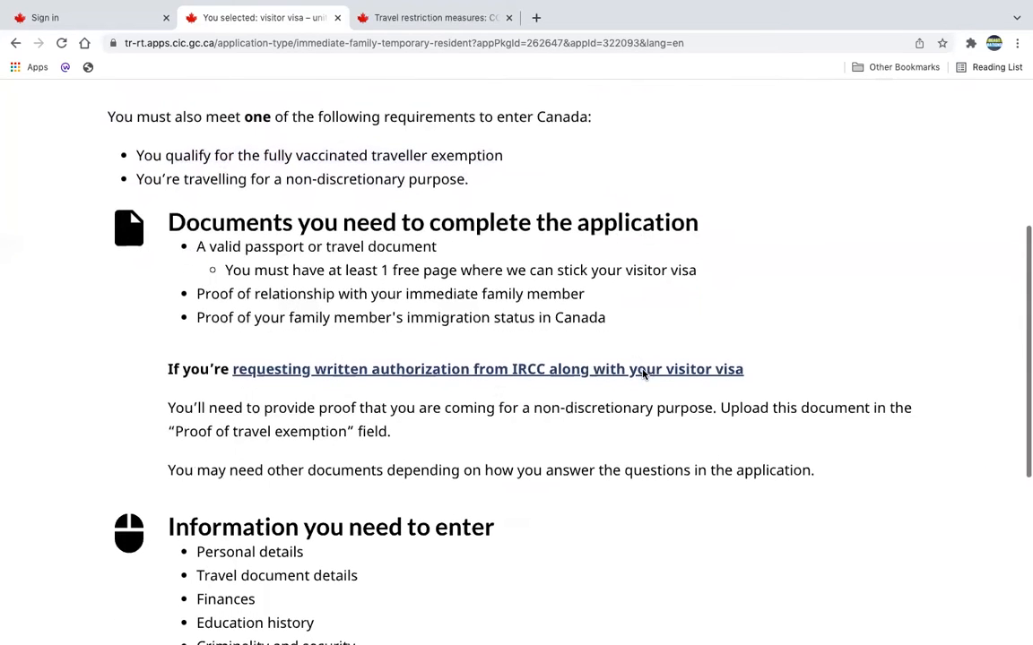
{"action": "left_click_drag", "start_coordinate": [628, 324], "coordinate": [190, 251]}
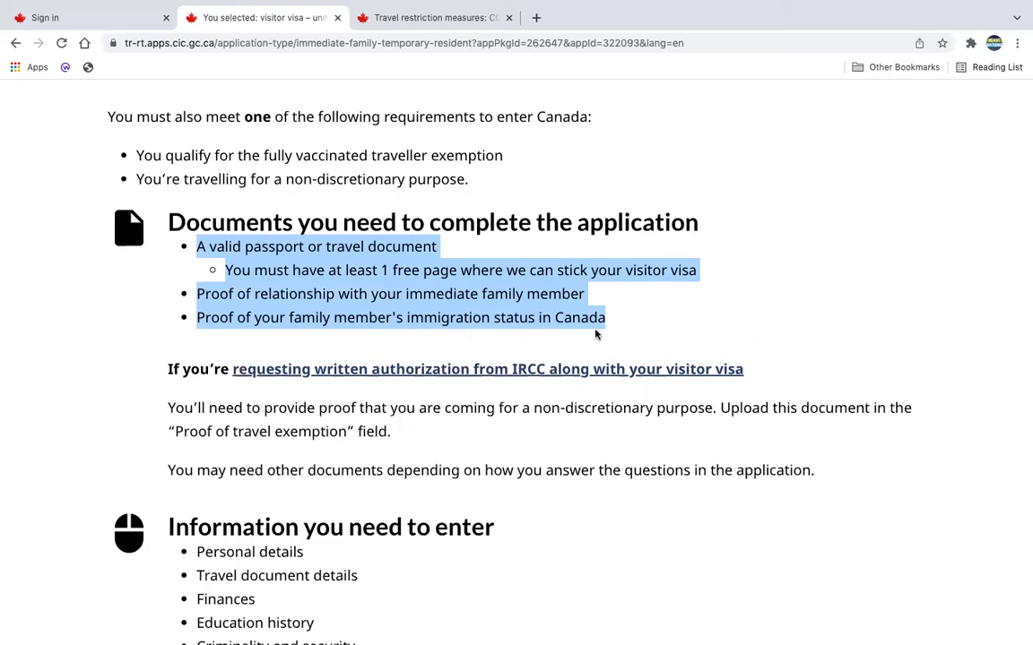
{"action": "scroll", "coordinate": [625, 511], "scroll_direction": "down", "scroll_amount": 1}
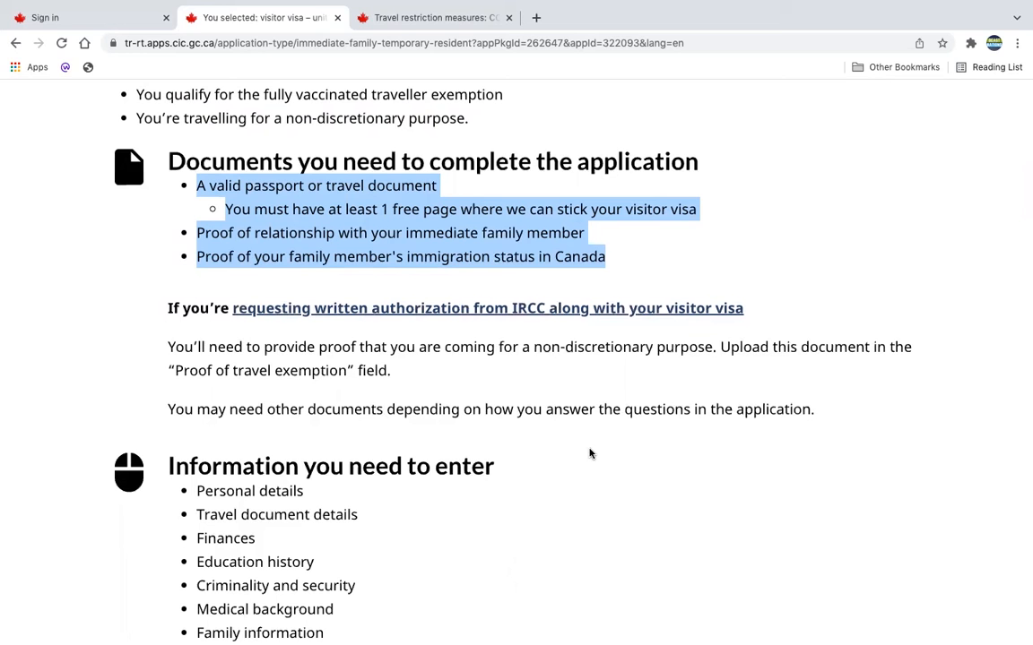
{"action": "scroll", "coordinate": [590, 454], "scroll_direction": "down", "scroll_amount": 5}
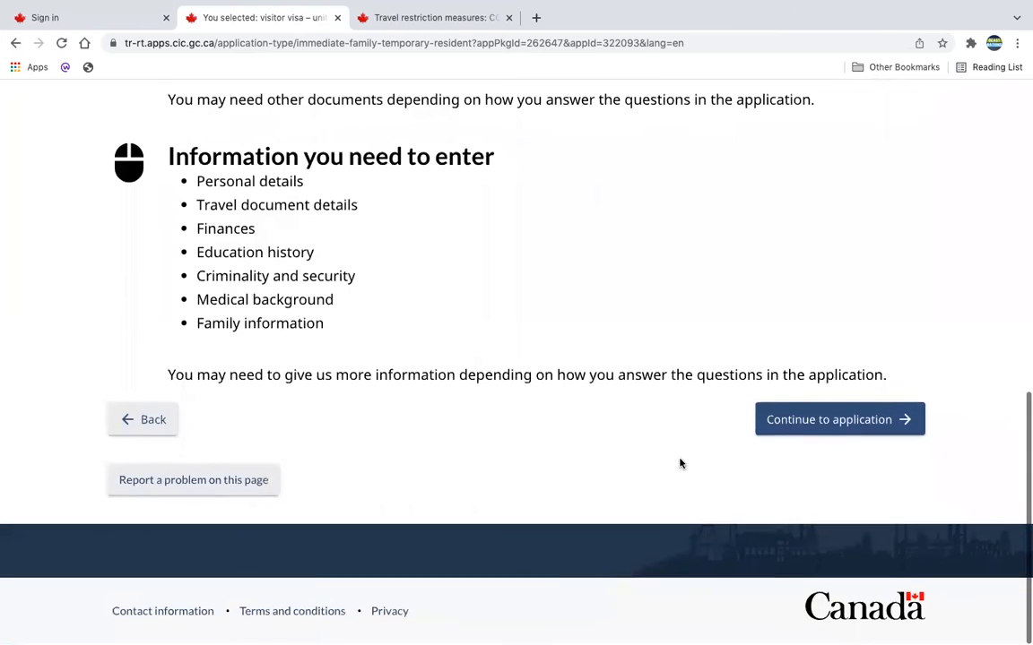
{"action": "left_click", "coordinate": [825, 426]}
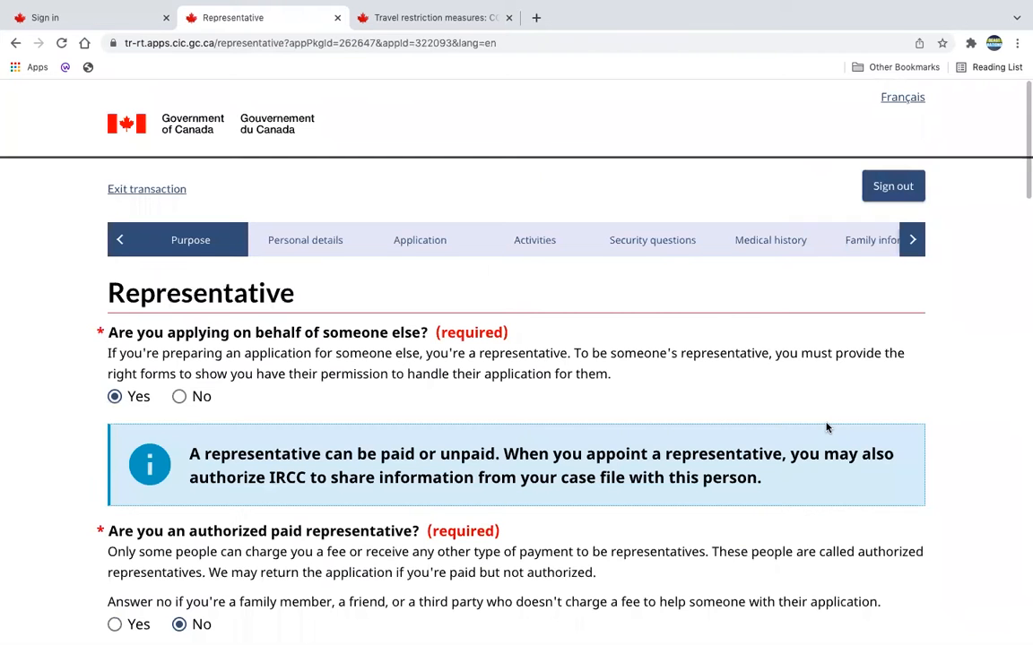
Examine the representative questions on applying for someone else, authorized paid status, and relationship to the person being helped.
{"action": "scroll", "coordinate": [827, 427], "scroll_direction": "down", "scroll_amount": 1}
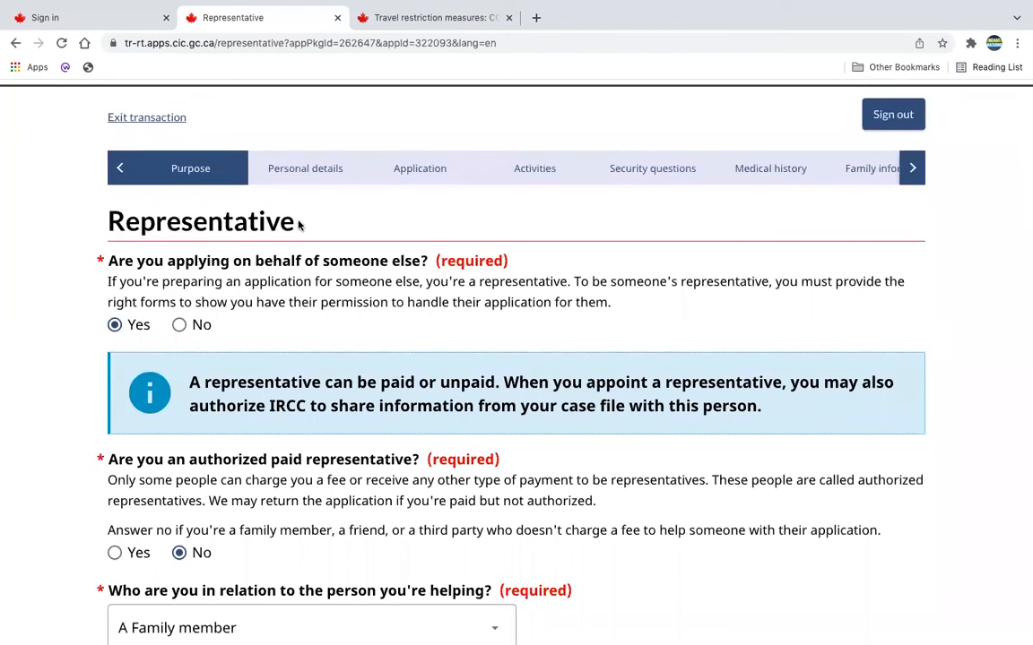
{"action": "left_click_drag", "start_coordinate": [300, 225], "coordinate": [105, 227]}
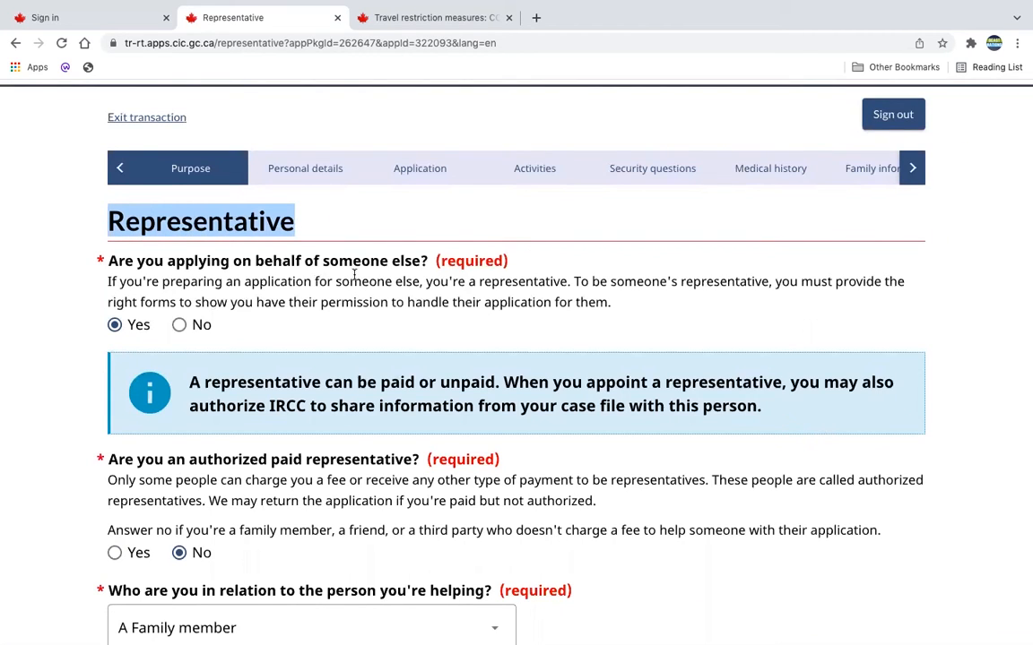
{"action": "scroll", "coordinate": [443, 349], "scroll_direction": "down", "scroll_amount": 1}
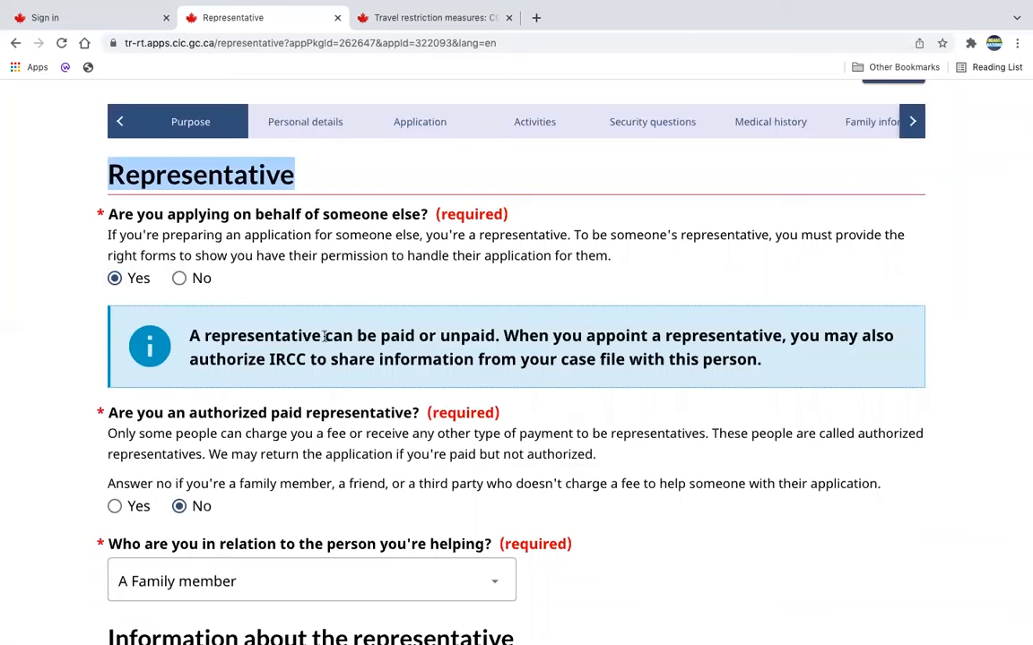
{"action": "scroll", "coordinate": [184, 294], "scroll_direction": "down", "scroll_amount": 2}
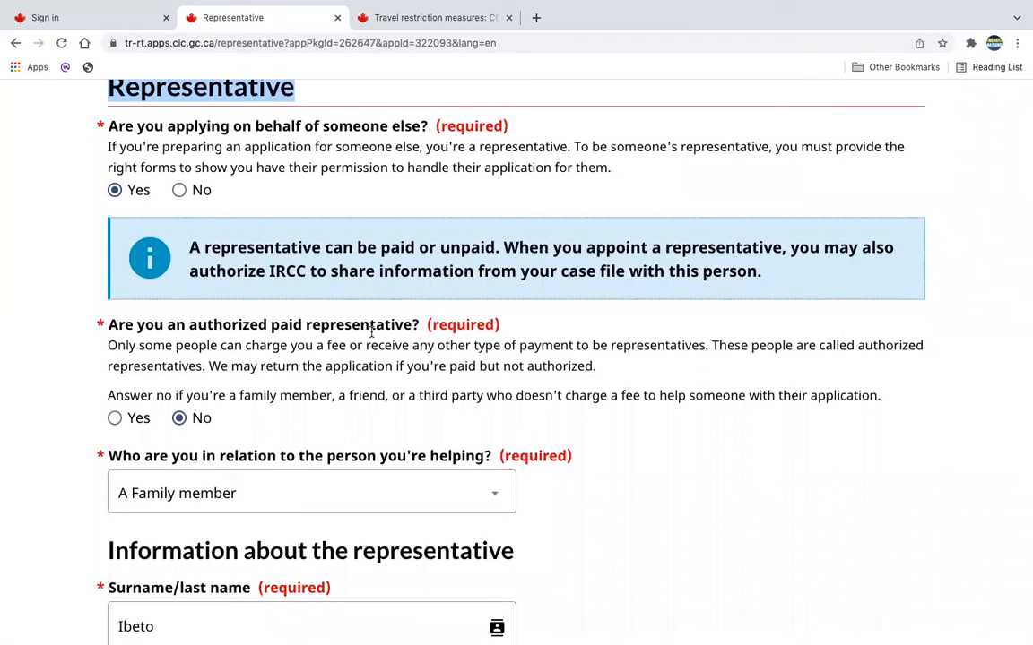
{"action": "scroll", "coordinate": [180, 418], "scroll_direction": "down", "scroll_amount": 3}
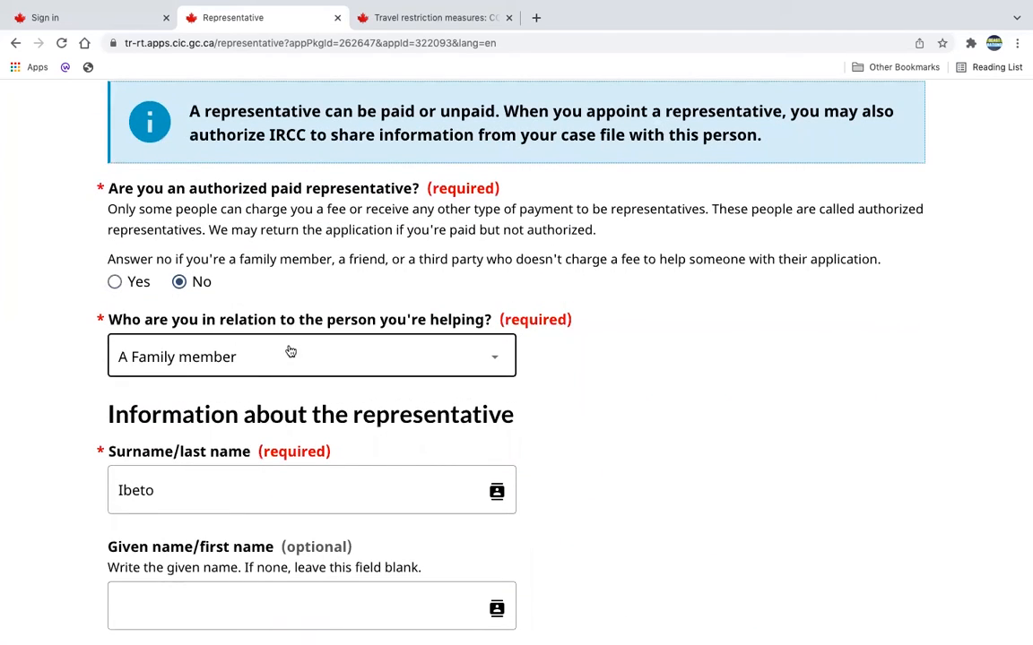
{"action": "scroll", "coordinate": [525, 431], "scroll_direction": "down", "scroll_amount": 2}
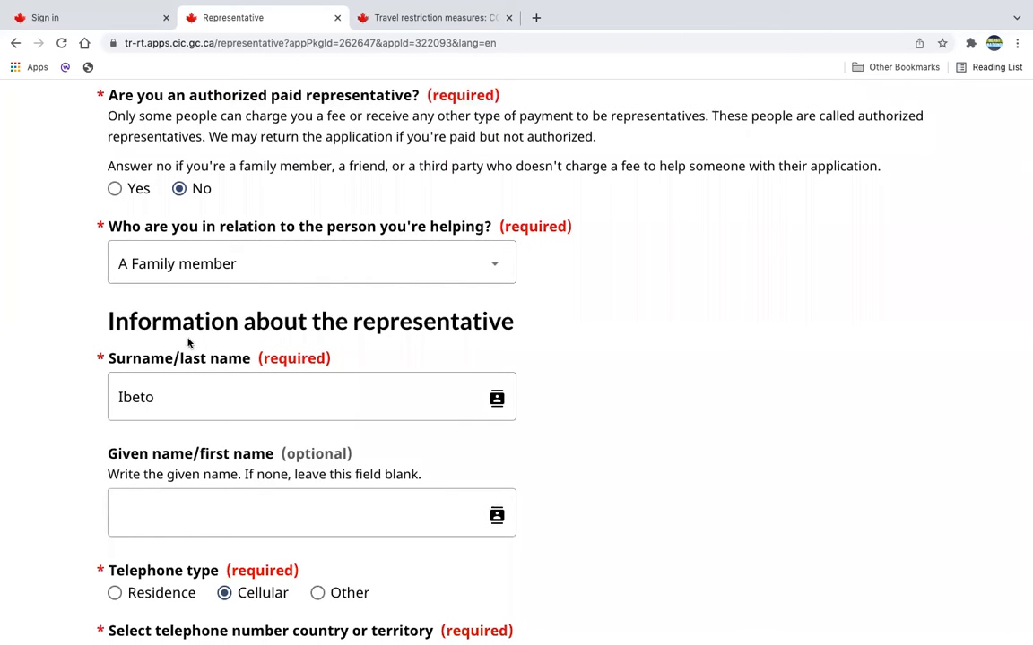
{"action": "scroll", "coordinate": [570, 410], "scroll_direction": "down", "scroll_amount": 1}
{"action": "scroll", "coordinate": [572, 416], "scroll_direction": "down", "scroll_amount": 4}
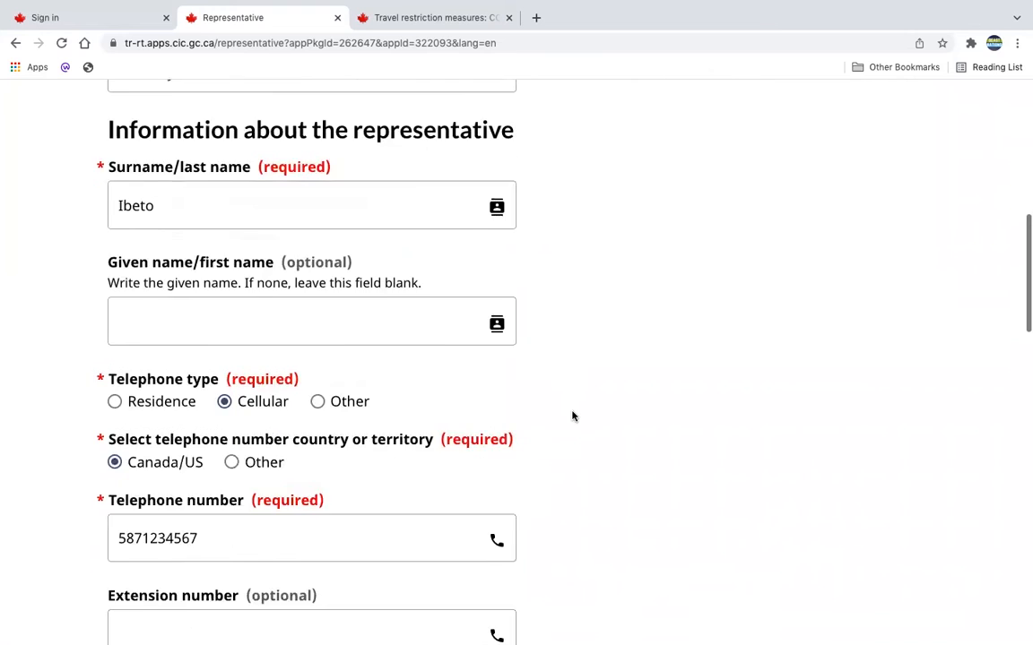
Check the representative's name, telephone, mailing address and email details, and save the representative section.
{"action": "scroll", "coordinate": [429, 199], "scroll_direction": "up", "scroll_amount": 2}
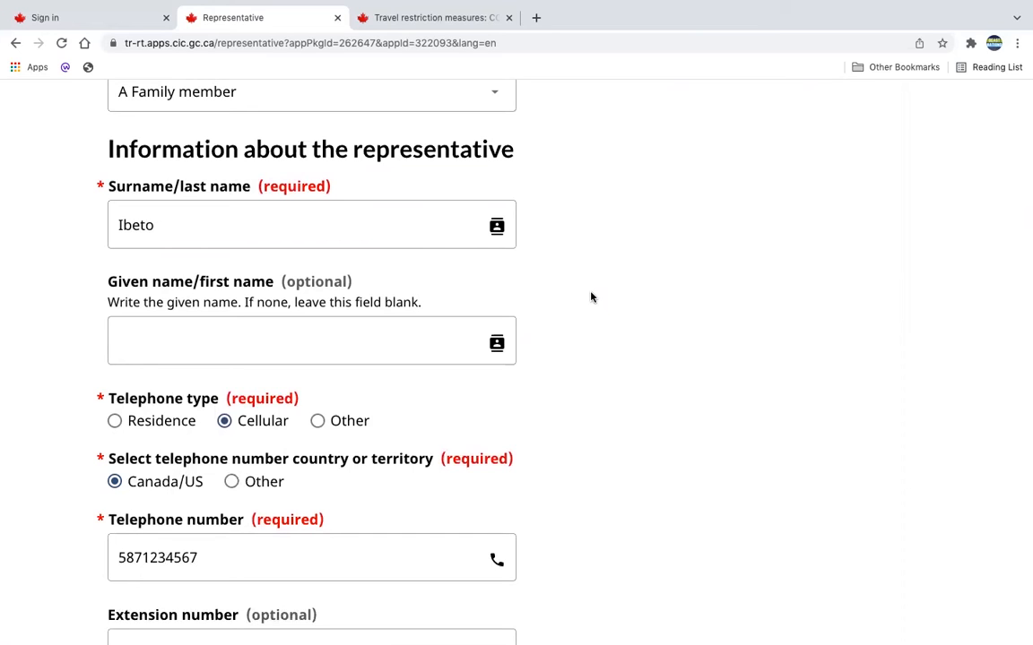
{"action": "scroll", "coordinate": [591, 298], "scroll_direction": "down", "scroll_amount": 4}
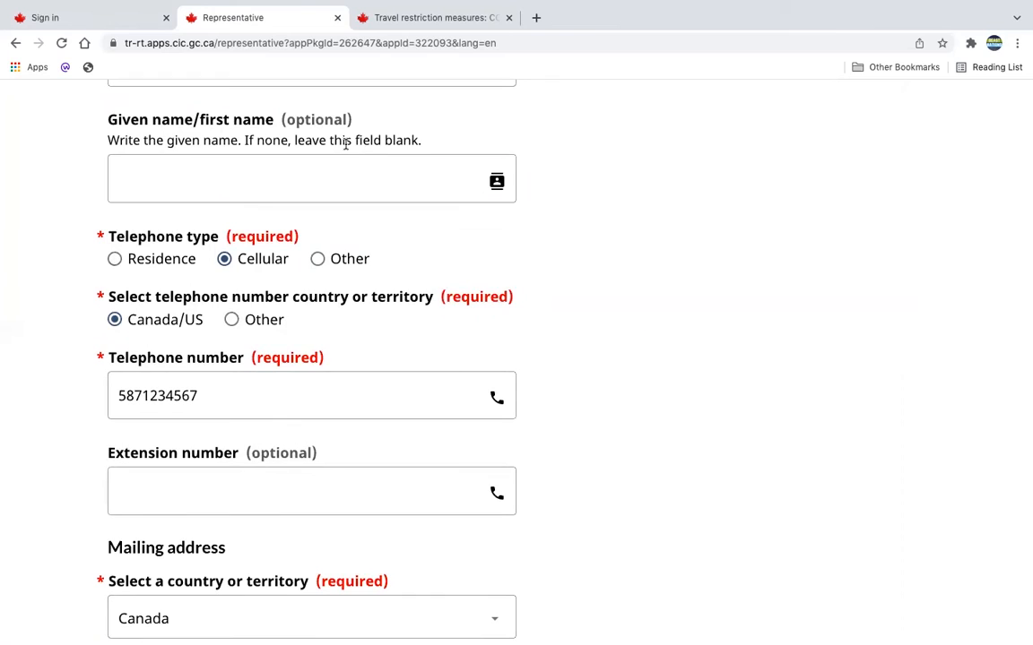
{"action": "scroll", "coordinate": [346, 143], "scroll_direction": "down", "scroll_amount": 5}
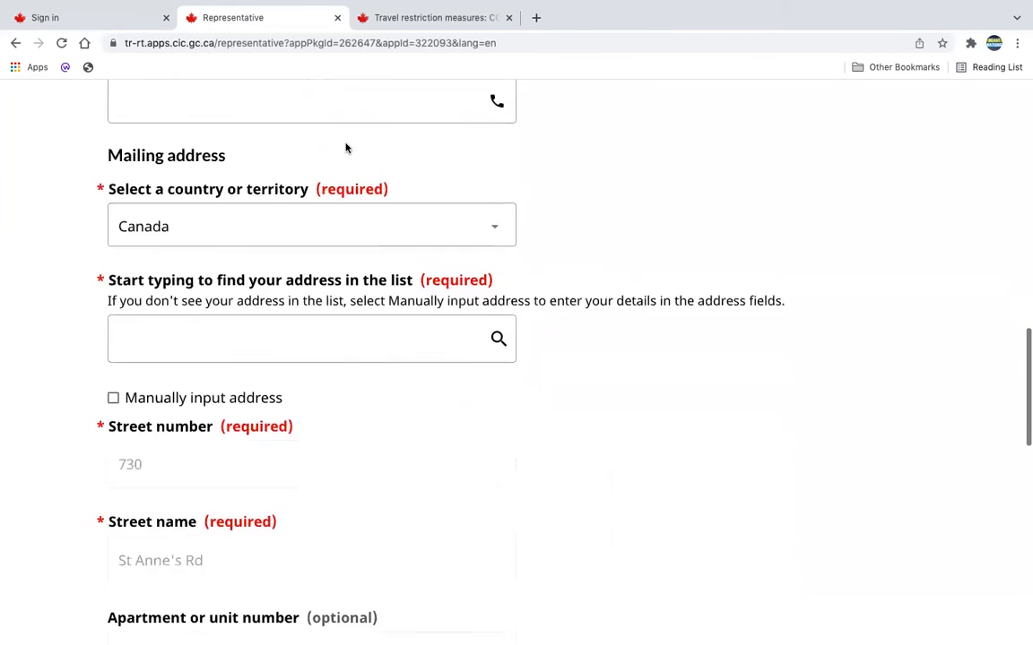
{"action": "scroll", "coordinate": [346, 148], "scroll_direction": "down", "scroll_amount": 1}
{"action": "scroll", "coordinate": [418, 425], "scroll_direction": "down", "scroll_amount": 1}
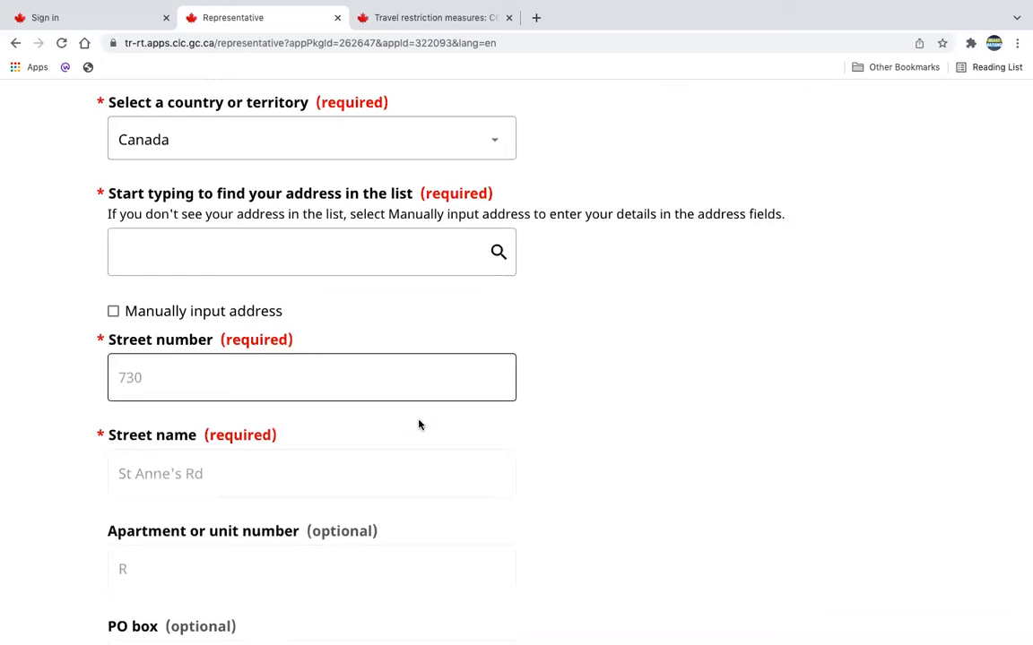
{"action": "scroll", "coordinate": [526, 428], "scroll_direction": "down", "scroll_amount": 5}
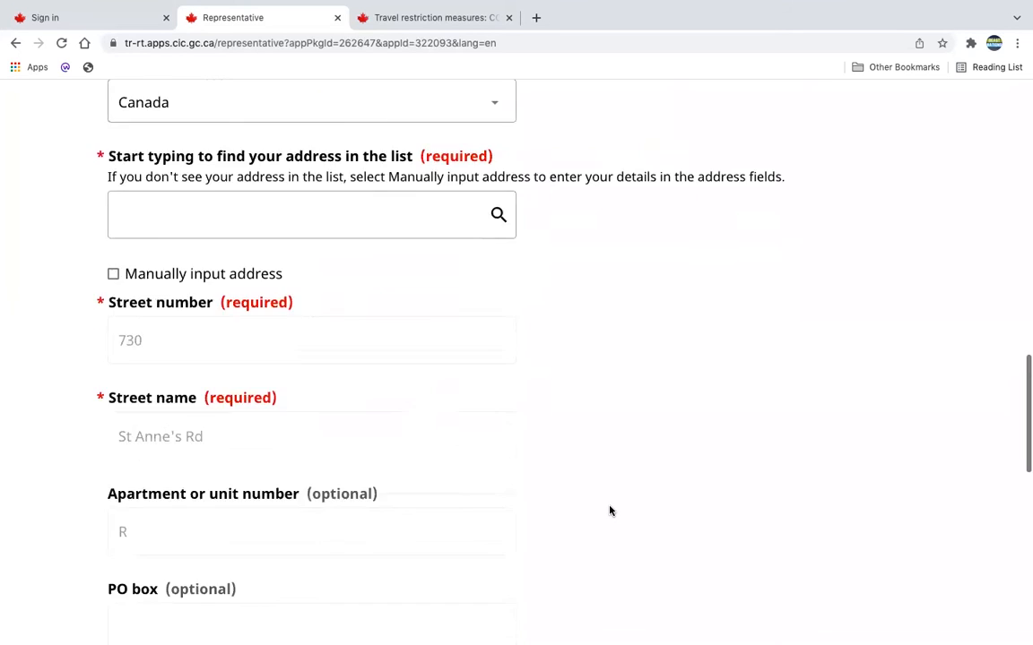
{"action": "scroll", "coordinate": [610, 511], "scroll_direction": "down", "scroll_amount": 2}
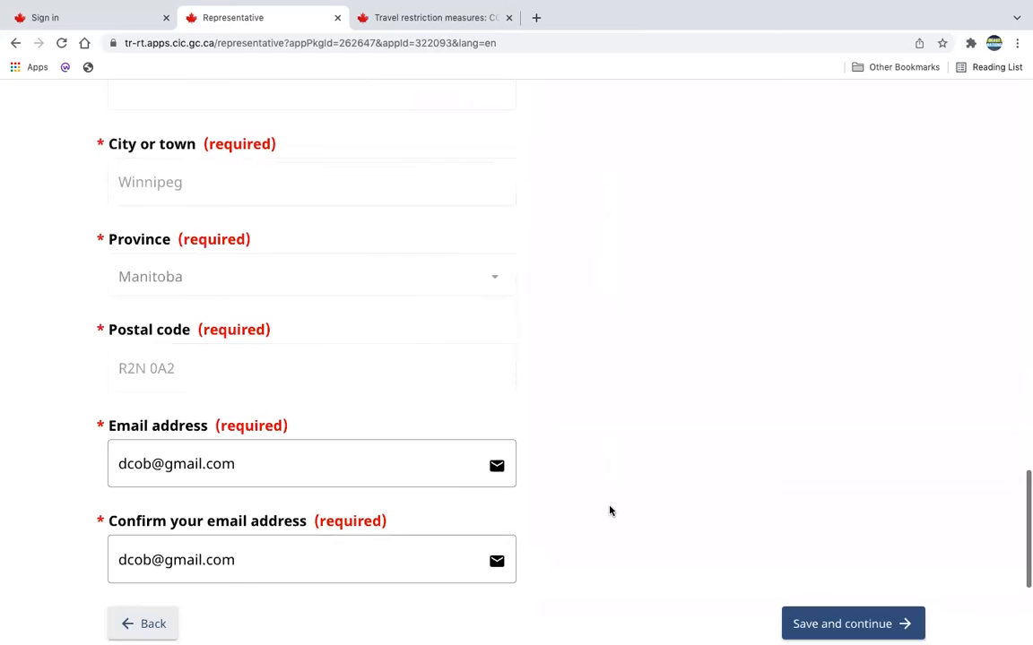
{"action": "scroll", "coordinate": [424, 481], "scroll_direction": "down", "scroll_amount": 1}
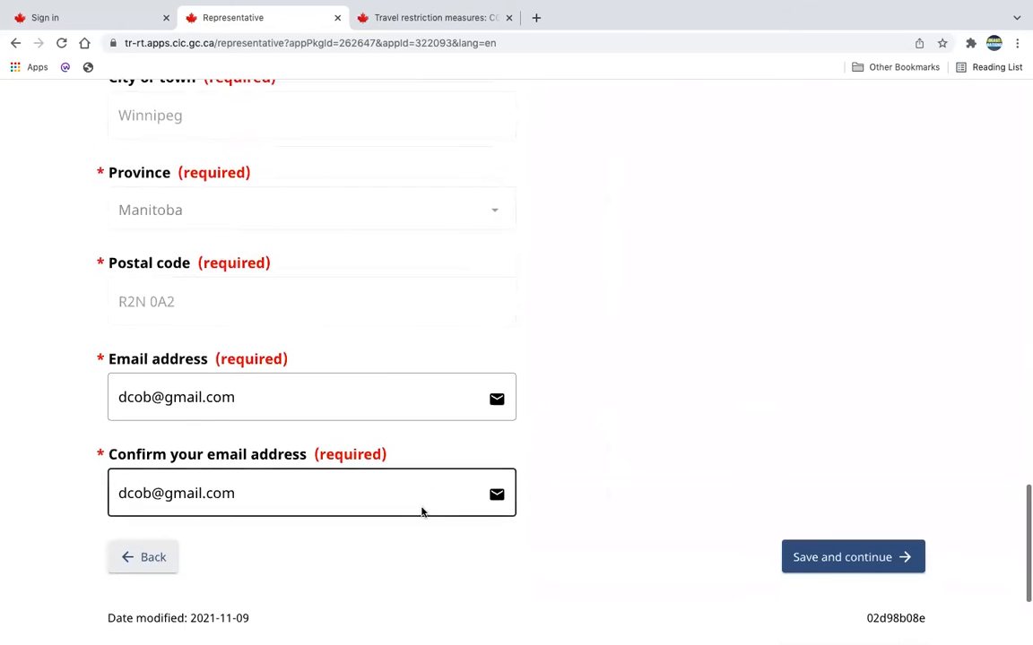
{"action": "left_click", "coordinate": [843, 557]}
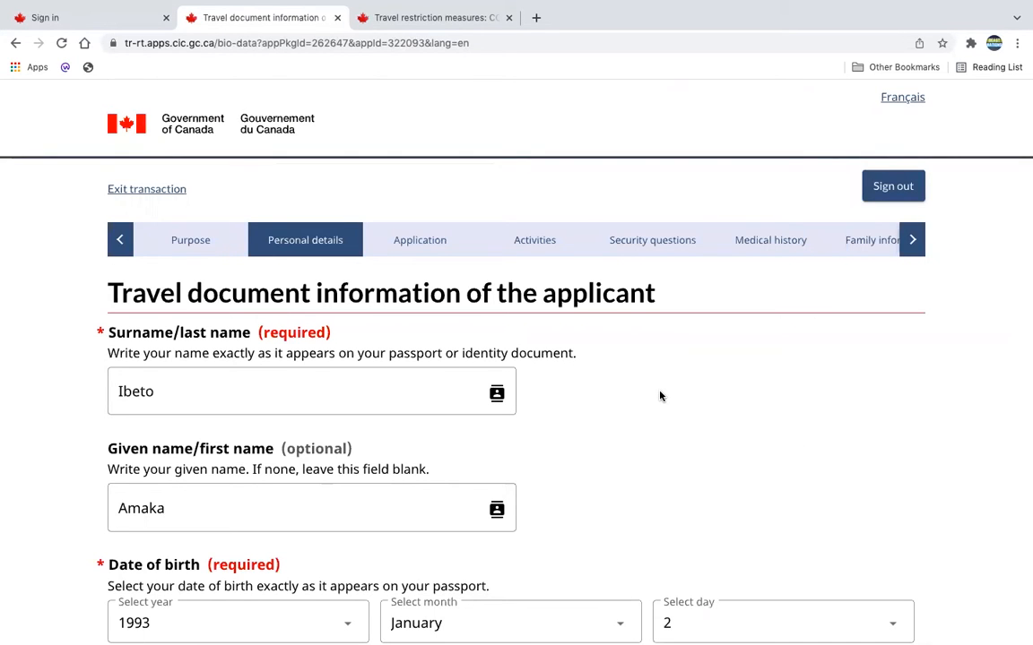
Check the applicant's surname, given name, date of birth and gender, and save the page.
{"action": "scroll", "coordinate": [660, 396], "scroll_direction": "down", "scroll_amount": 3}
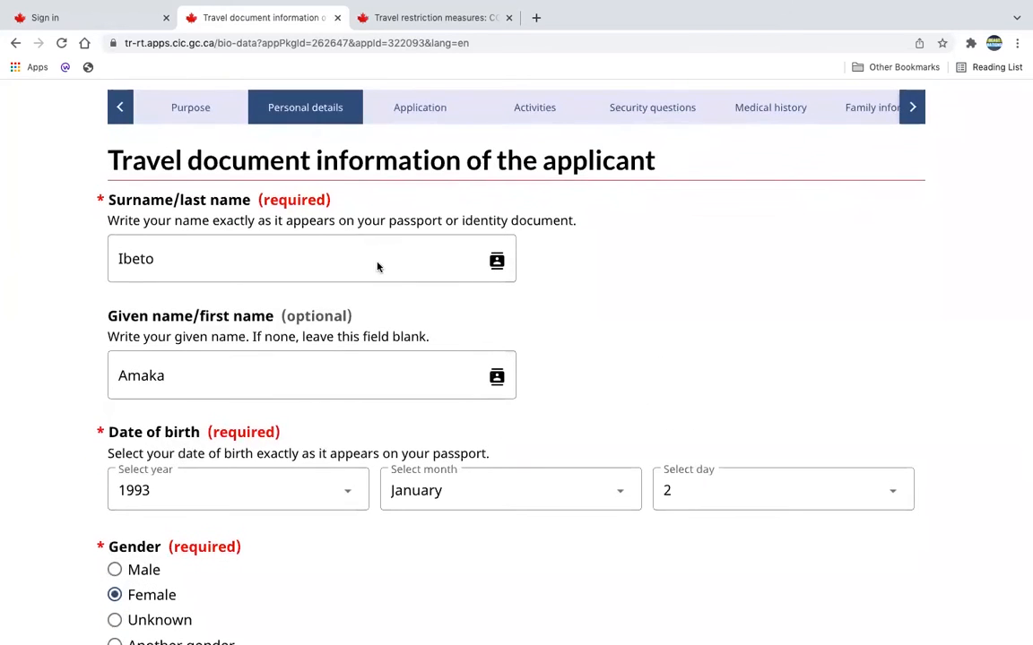
{"action": "left_click", "coordinate": [427, 258]}
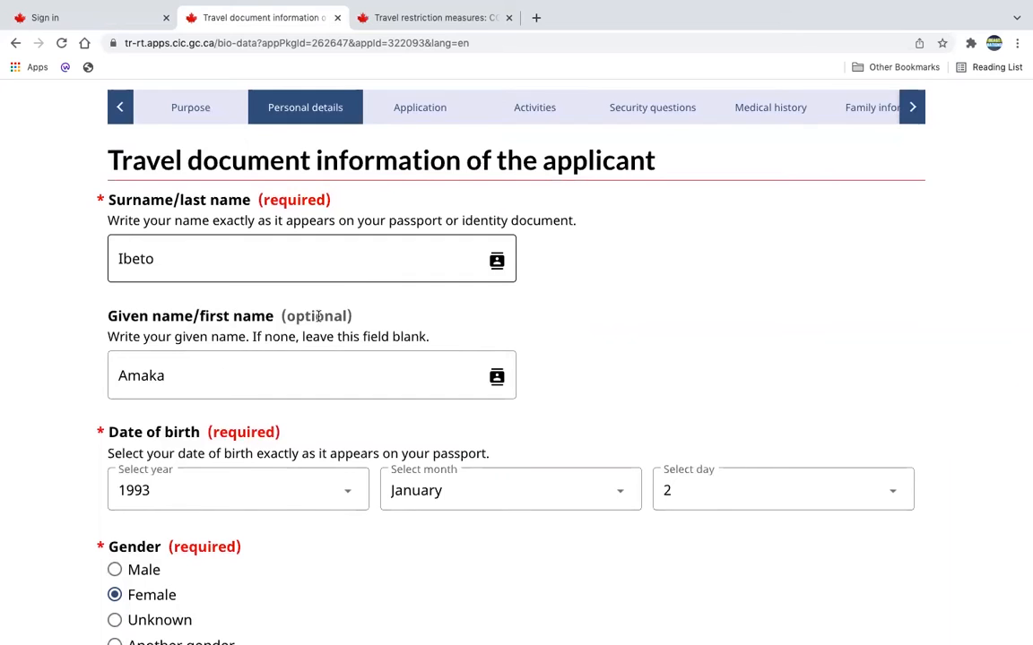
{"action": "left_click", "coordinate": [197, 377]}
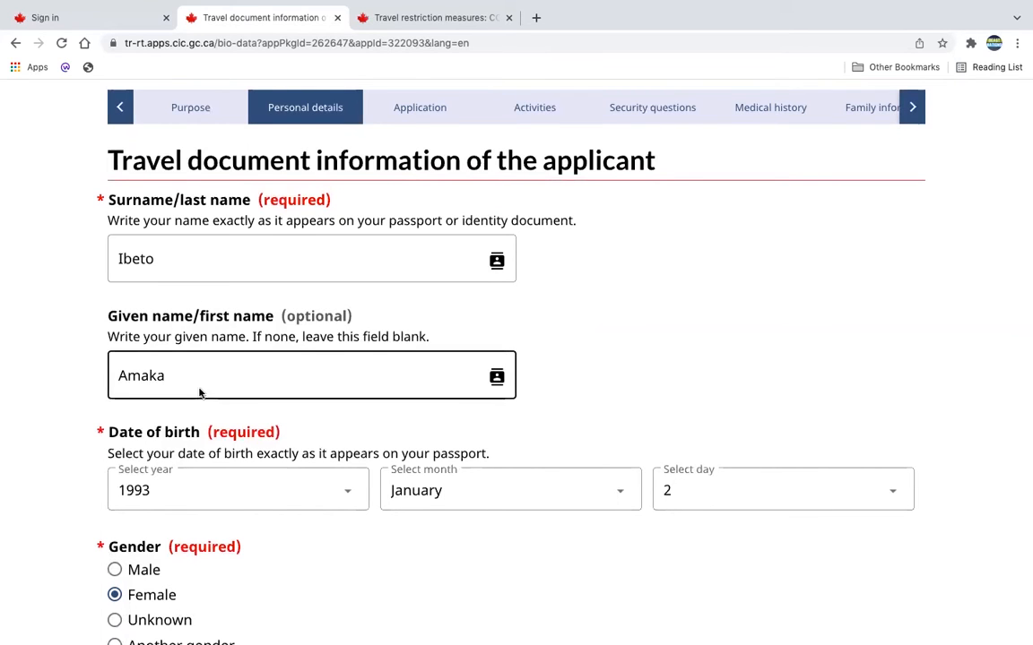
{"action": "scroll", "coordinate": [198, 392], "scroll_direction": "down", "scroll_amount": 1}
{"action": "scroll", "coordinate": [224, 438], "scroll_direction": "down", "scroll_amount": 1}
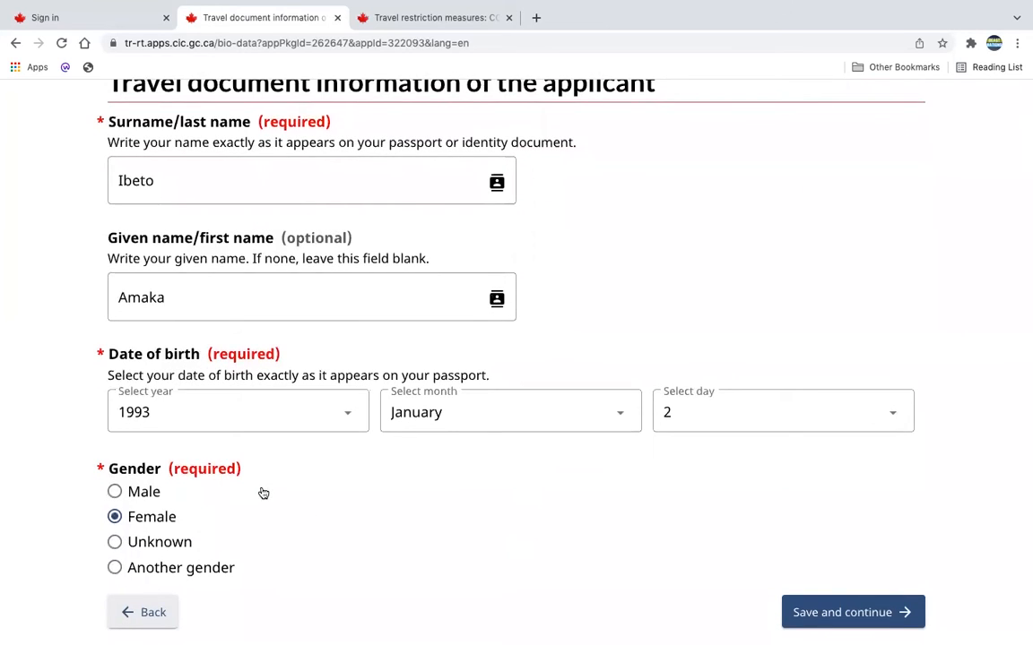
{"action": "scroll", "coordinate": [261, 492], "scroll_direction": "down", "scroll_amount": 1}
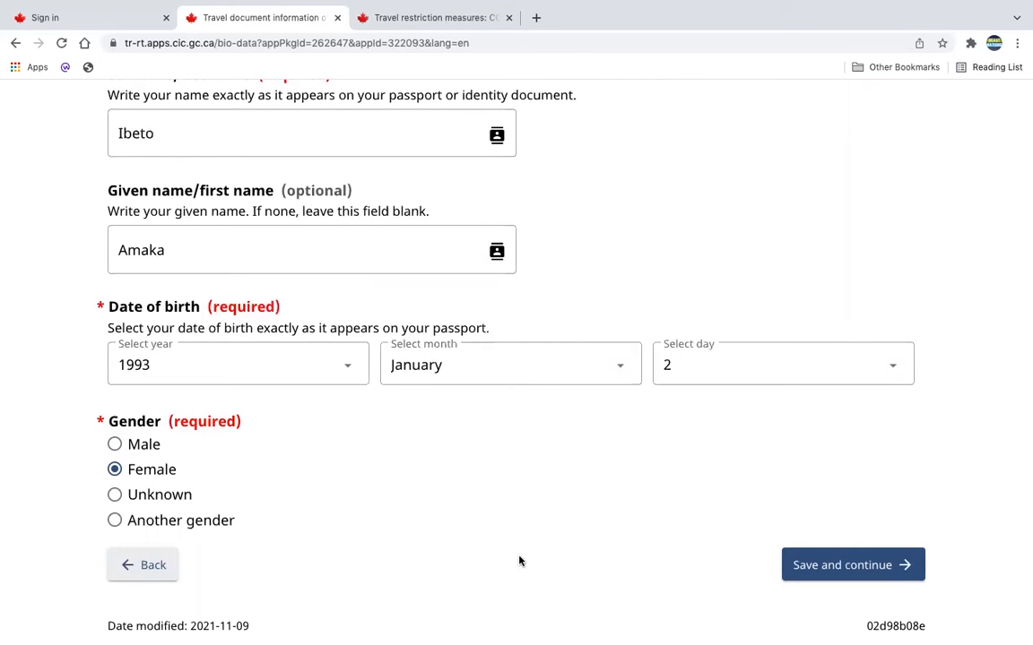
{"action": "scroll", "coordinate": [601, 564], "scroll_direction": "down", "scroll_amount": 3}
{"action": "left_click", "coordinate": [814, 421]}
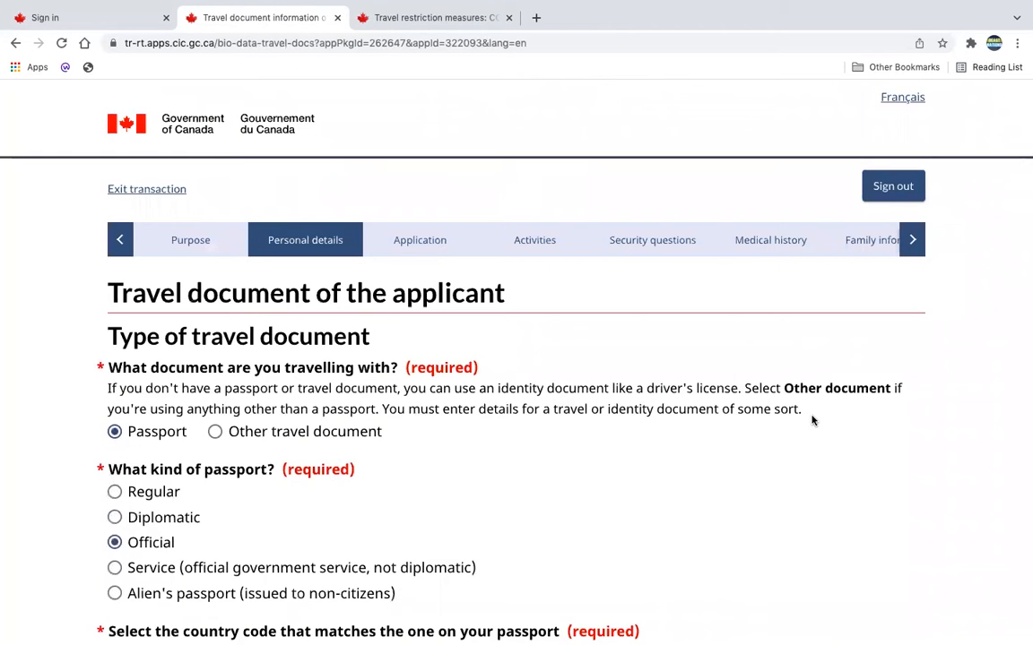
Examine the travel document type, kind of passport, country code, nationality and passport number entries.
{"action": "scroll", "coordinate": [812, 421], "scroll_direction": "down", "scroll_amount": 1}
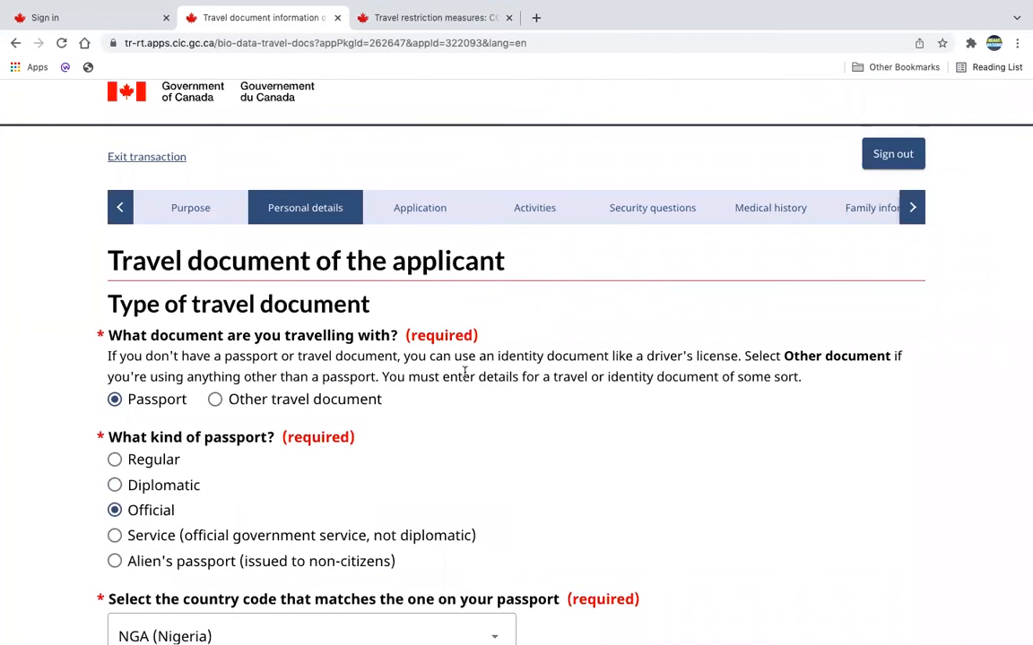
{"action": "scroll", "coordinate": [477, 502], "scroll_direction": "down", "scroll_amount": 1}
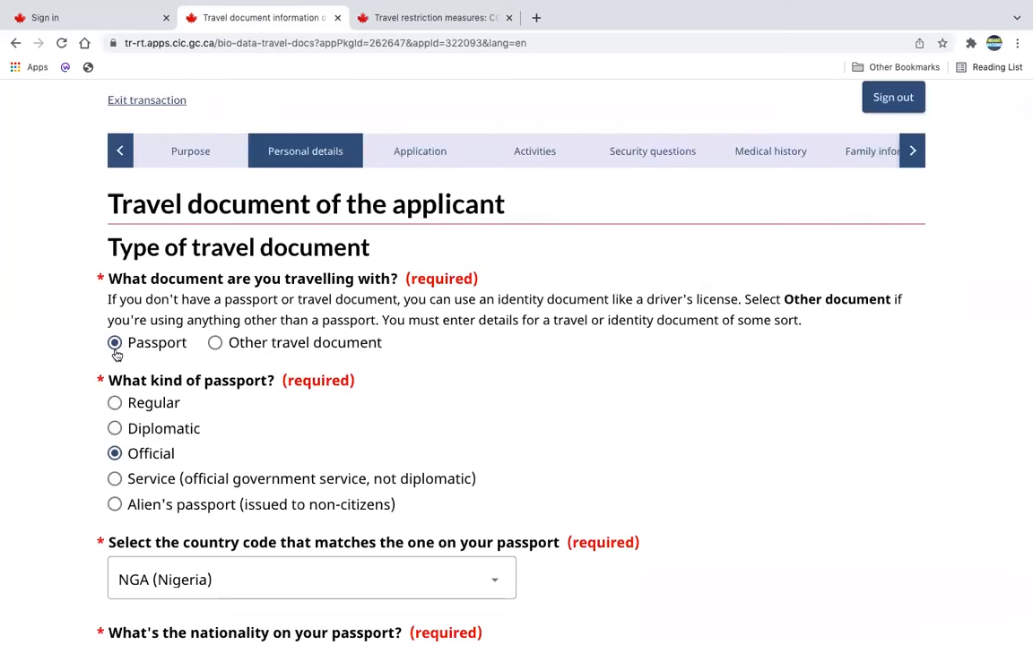
{"action": "scroll", "coordinate": [447, 436], "scroll_direction": "down", "scroll_amount": 1}
{"action": "scroll", "coordinate": [447, 436], "scroll_direction": "down", "scroll_amount": 3}
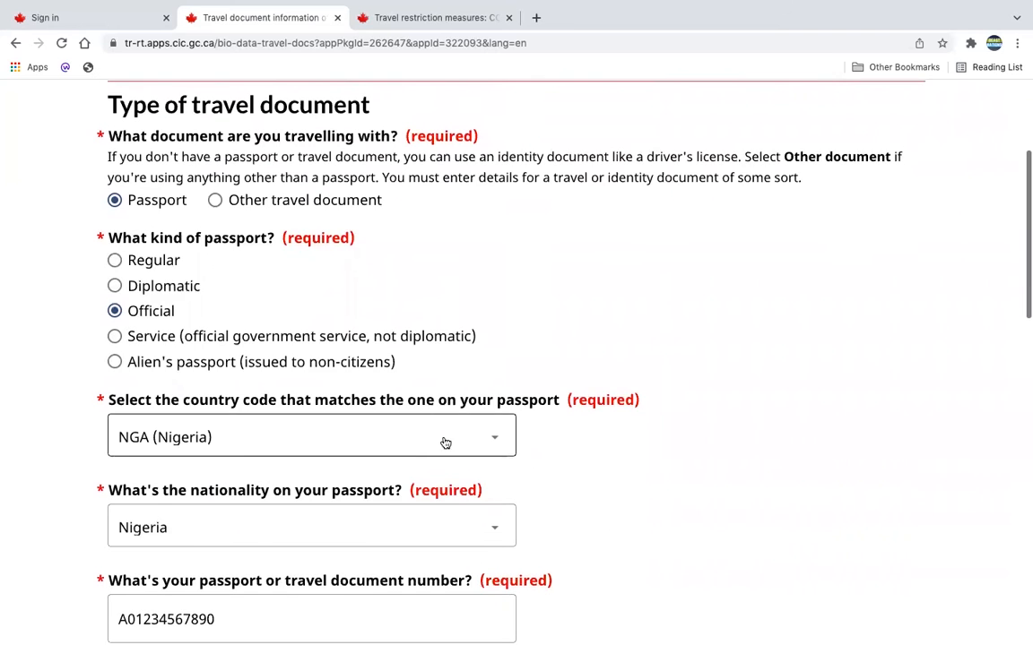
{"action": "scroll", "coordinate": [390, 436], "scroll_direction": "down", "scroll_amount": 2}
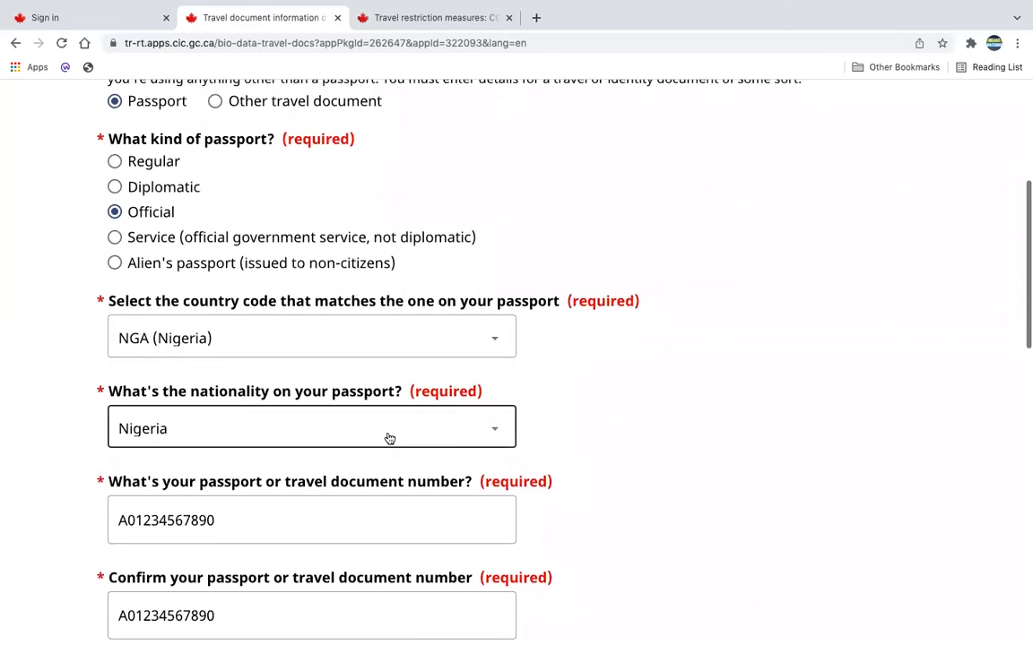
{"action": "scroll", "coordinate": [558, 375], "scroll_direction": "down", "scroll_amount": 1}
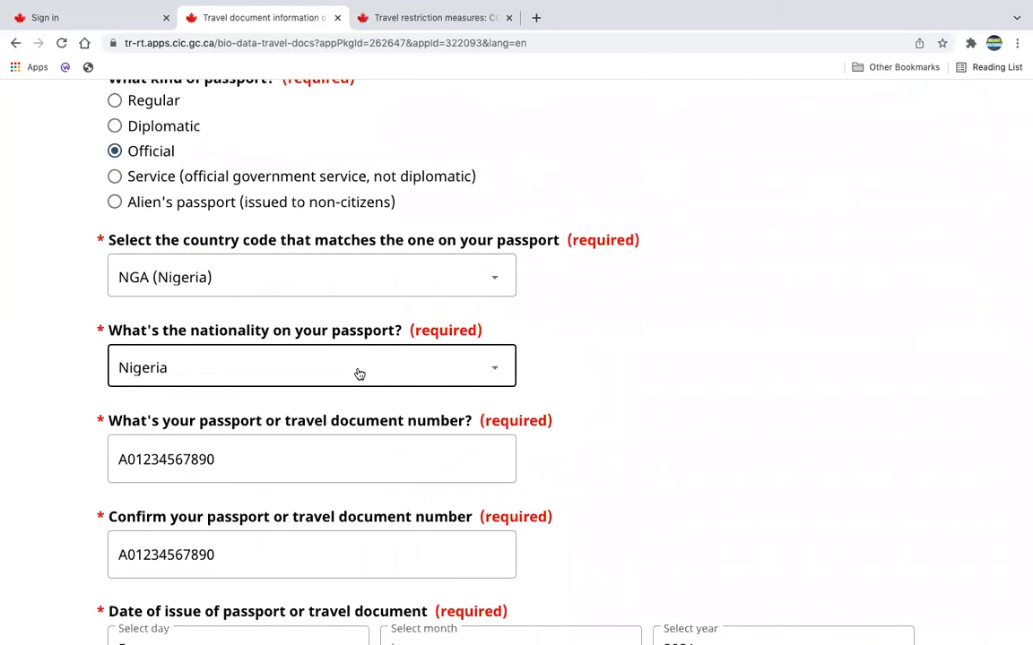
{"action": "scroll", "coordinate": [548, 490], "scroll_direction": "down", "scroll_amount": 1}
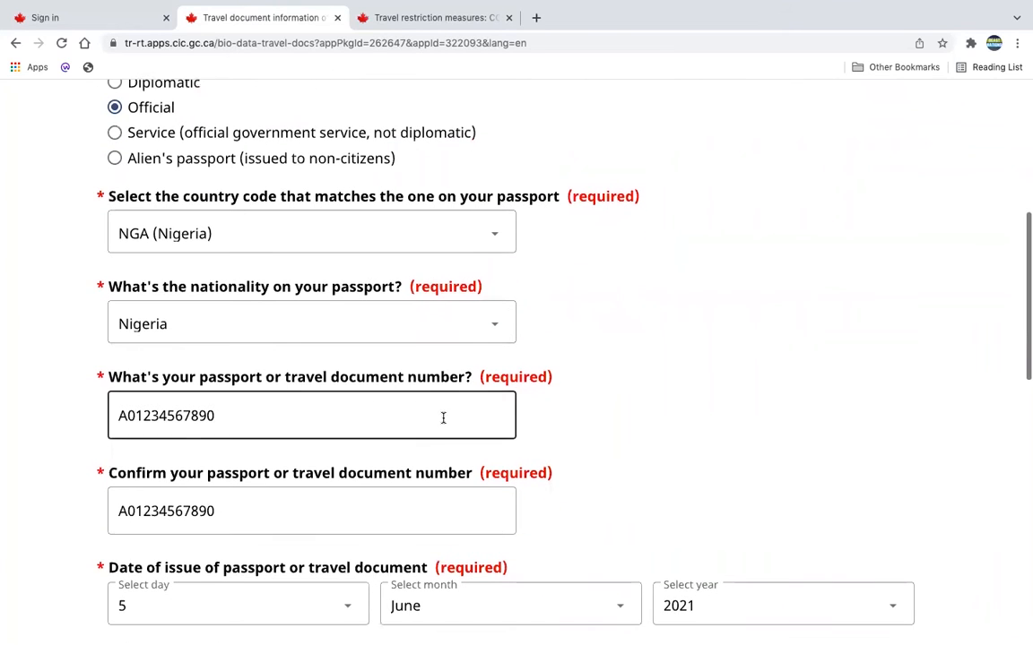
{"action": "scroll", "coordinate": [565, 443], "scroll_direction": "down", "scroll_amount": 1}
{"action": "scroll", "coordinate": [565, 443], "scroll_direction": "down", "scroll_amount": 2}
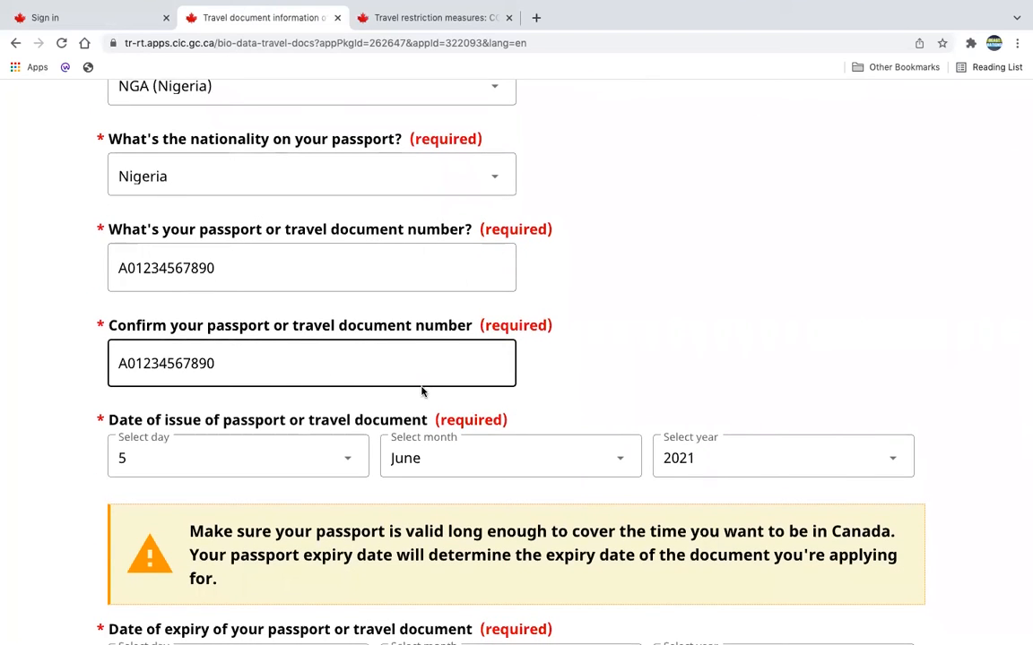
Examine the passport's issue and expiry dates together with the two notices on passport validity.
{"action": "scroll", "coordinate": [649, 359], "scroll_direction": "down", "scroll_amount": 3}
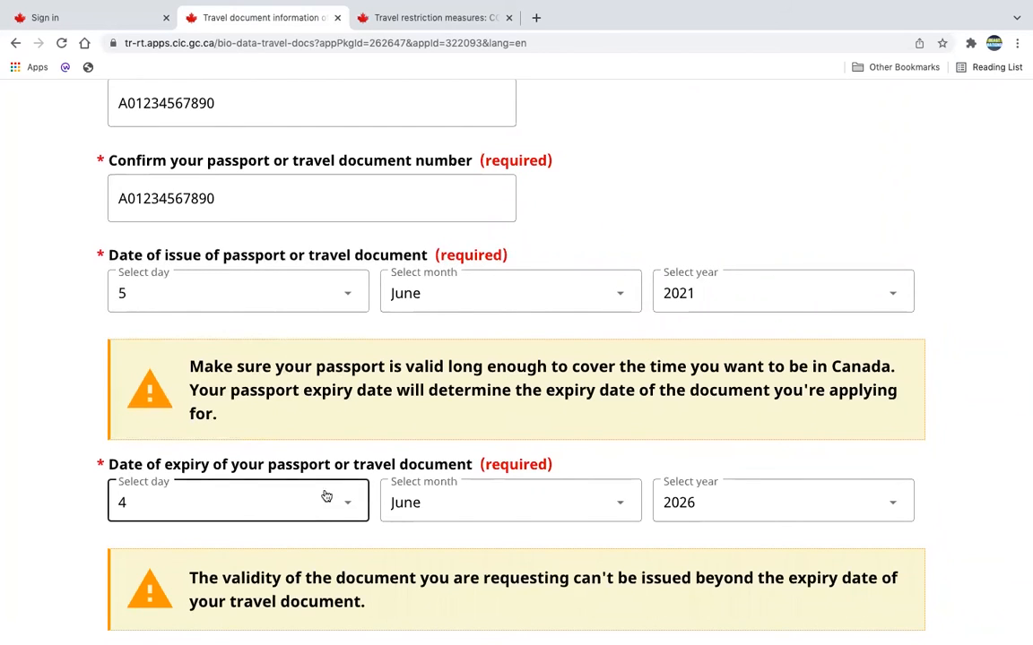
{"action": "triple_click", "coordinate": [191, 367]}
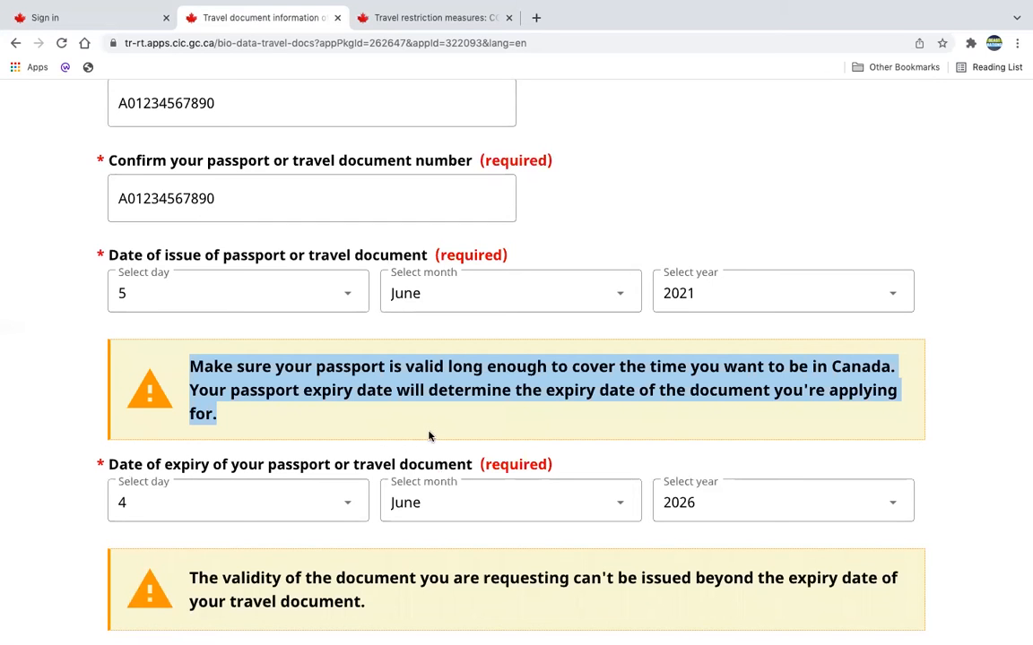
{"action": "scroll", "coordinate": [429, 436], "scroll_direction": "down", "scroll_amount": 1}
{"action": "left_click", "coordinate": [951, 405]}
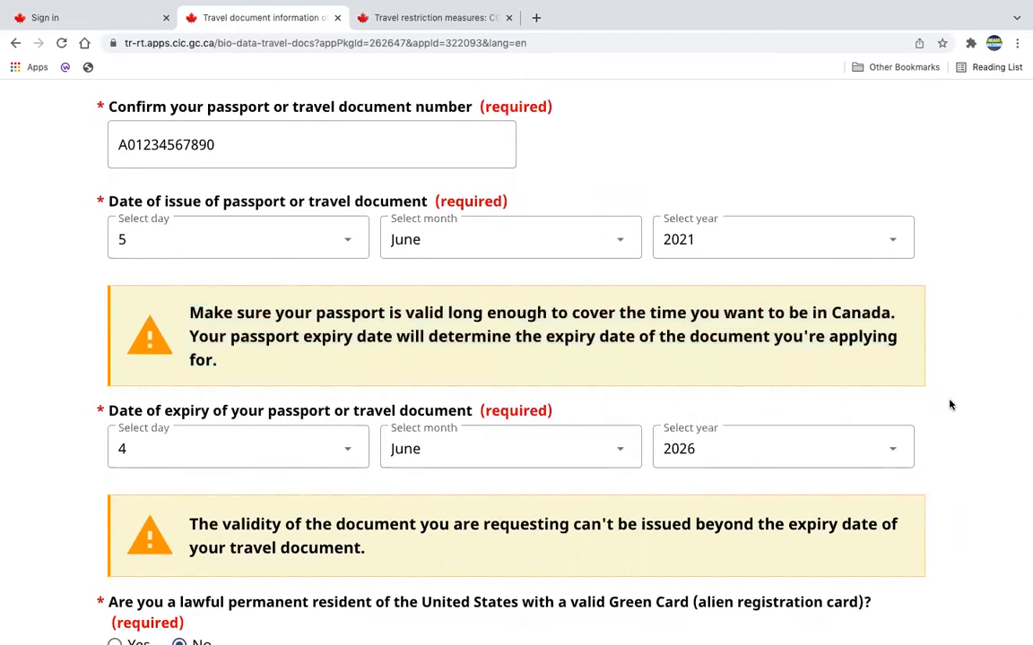
{"action": "scroll", "coordinate": [950, 405], "scroll_direction": "down", "scroll_amount": 2}
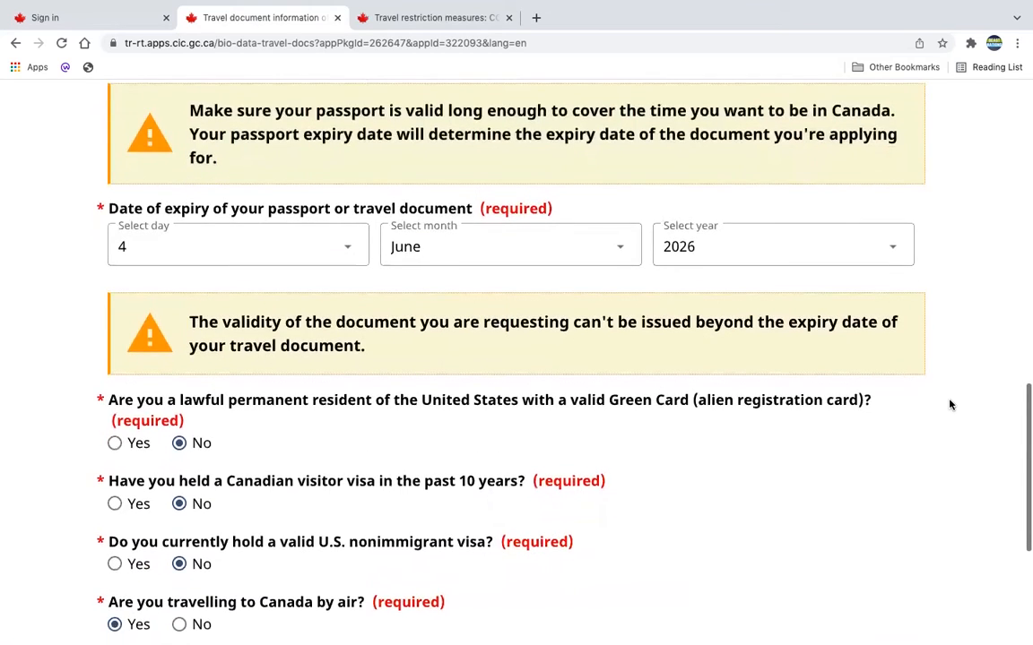
{"action": "scroll", "coordinate": [950, 405], "scroll_direction": "down", "scroll_amount": 2}
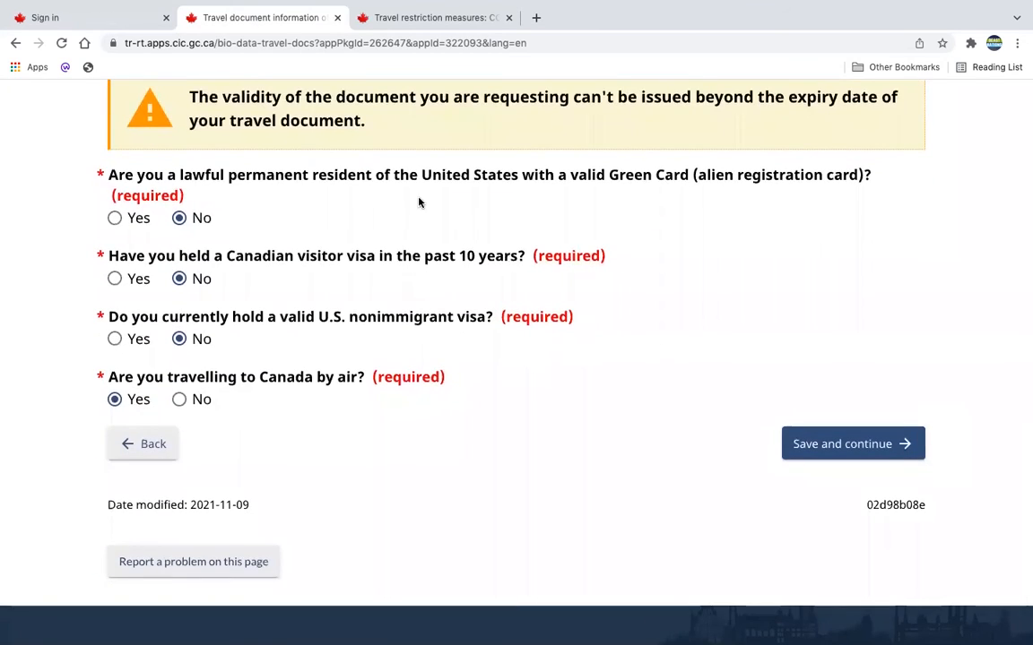
{"action": "scroll", "coordinate": [419, 199], "scroll_direction": "up", "scroll_amount": 6}
{"action": "scroll", "coordinate": [419, 199], "scroll_direction": "down", "scroll_amount": 1}
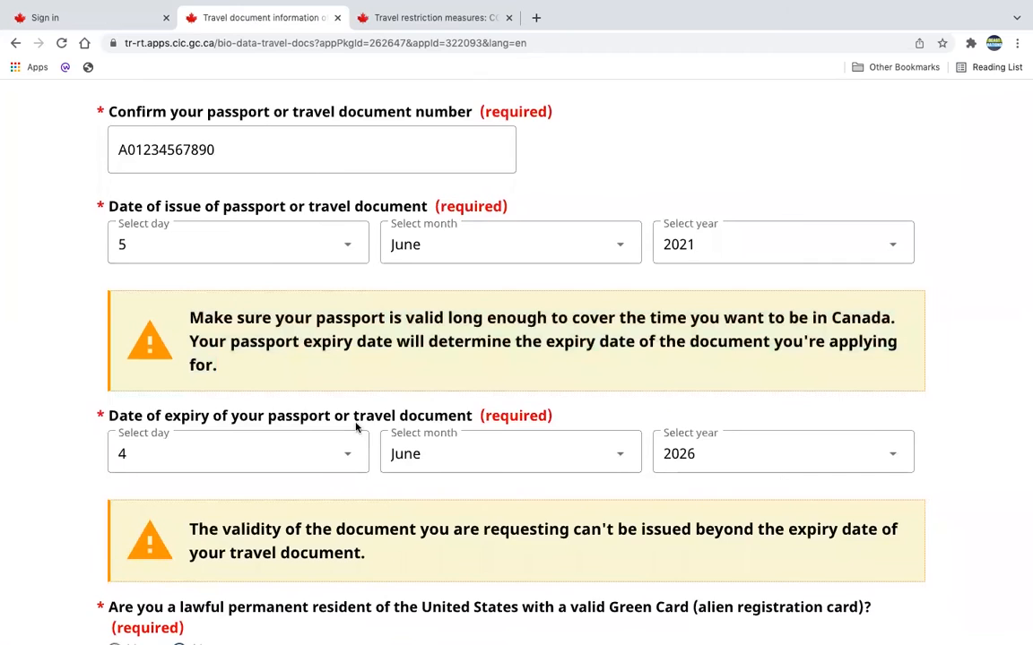
Check the Green Card, past Canadian visa, U.S. visa and air travel answers, and save the travel document page.
{"action": "scroll", "coordinate": [391, 548], "scroll_direction": "down", "scroll_amount": 1}
{"action": "scroll", "coordinate": [391, 548], "scroll_direction": "down", "scroll_amount": 2}
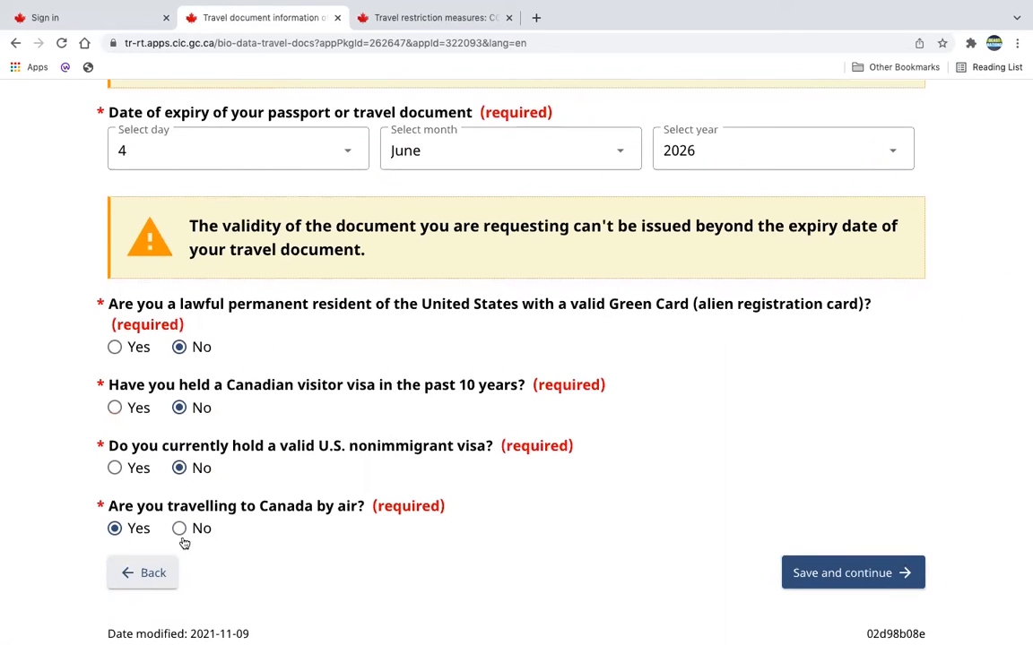
{"action": "scroll", "coordinate": [538, 583], "scroll_direction": "down", "scroll_amount": 2}
{"action": "left_click", "coordinate": [832, 470]}
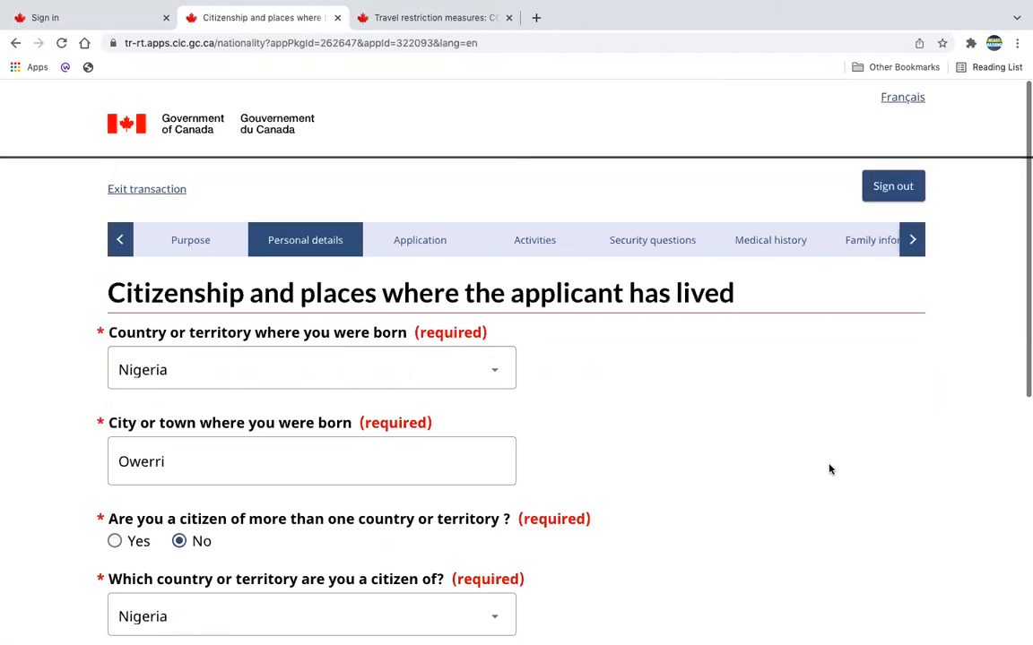
Check the applicant's country and city of birth and the citizenship details, and save the page.
{"action": "scroll", "coordinate": [829, 469], "scroll_direction": "down", "scroll_amount": 2}
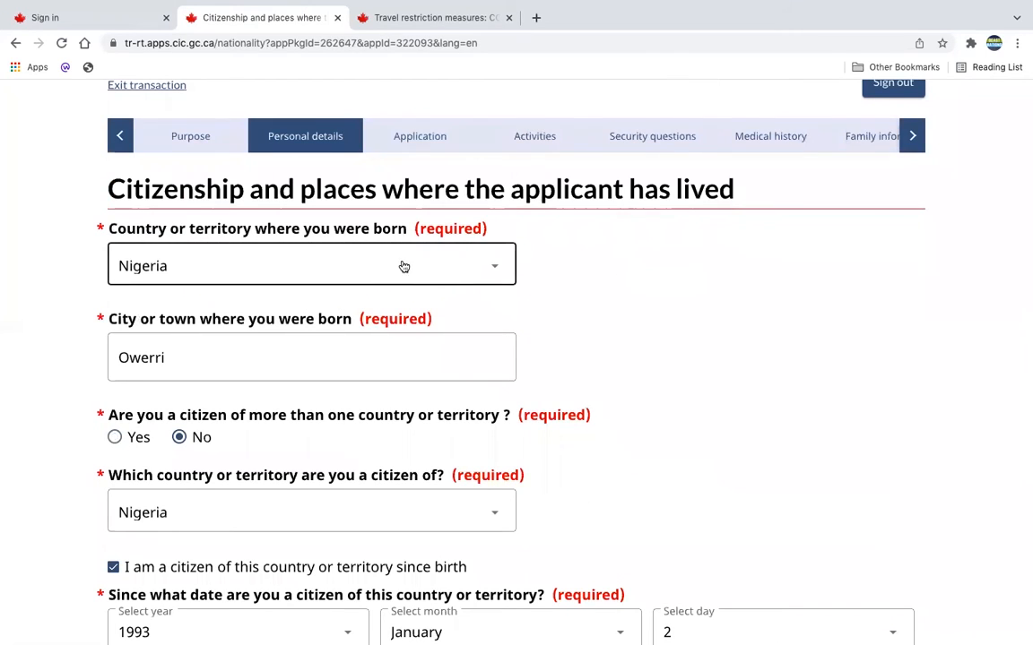
{"action": "scroll", "coordinate": [401, 265], "scroll_direction": "down", "scroll_amount": 1}
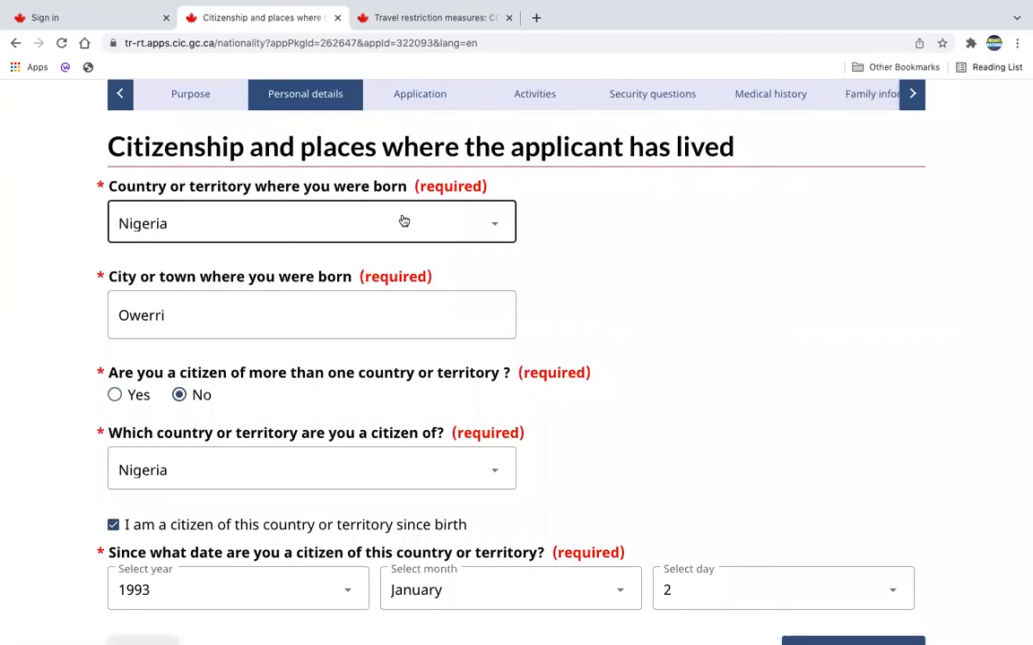
{"action": "scroll", "coordinate": [403, 222], "scroll_direction": "down", "scroll_amount": 2}
{"action": "scroll", "coordinate": [327, 258], "scroll_direction": "down", "scroll_amount": 2}
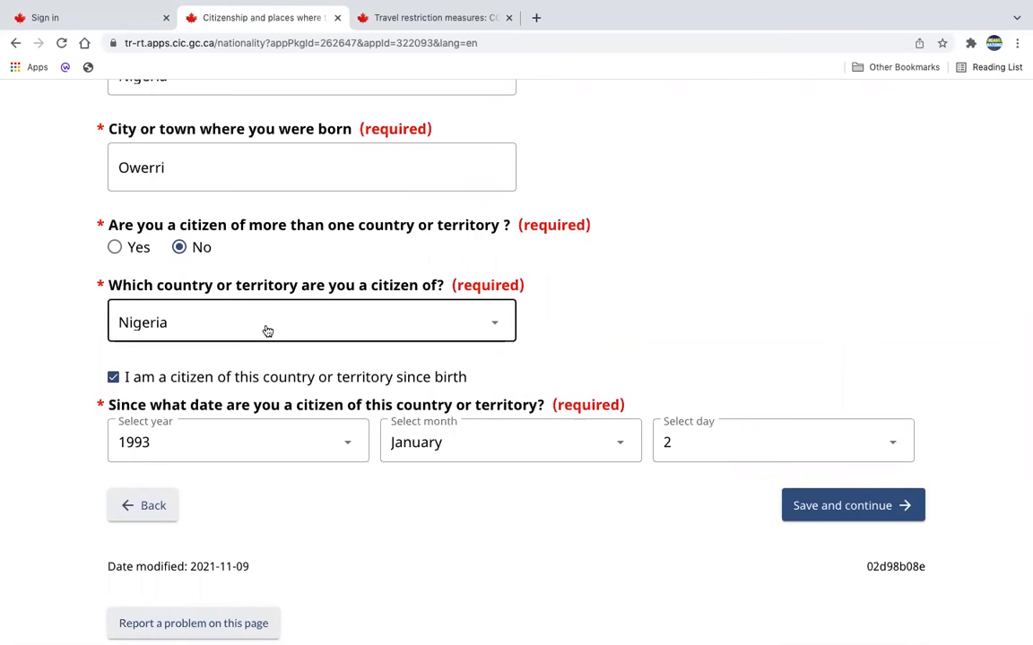
{"action": "scroll", "coordinate": [266, 331], "scroll_direction": "down", "scroll_amount": 1}
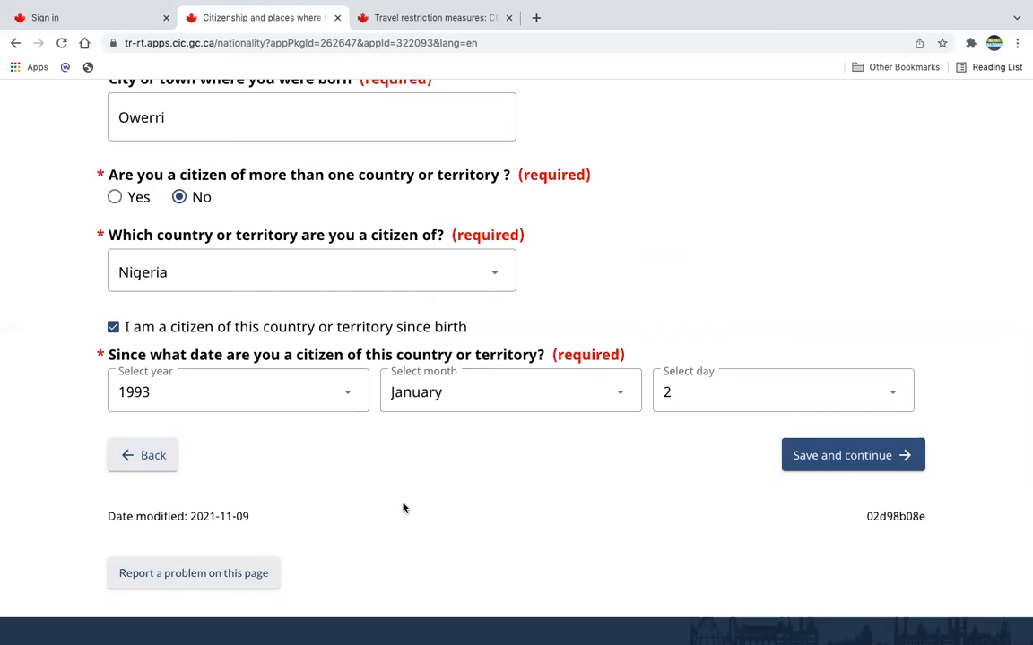
{"action": "left_click", "coordinate": [846, 448]}
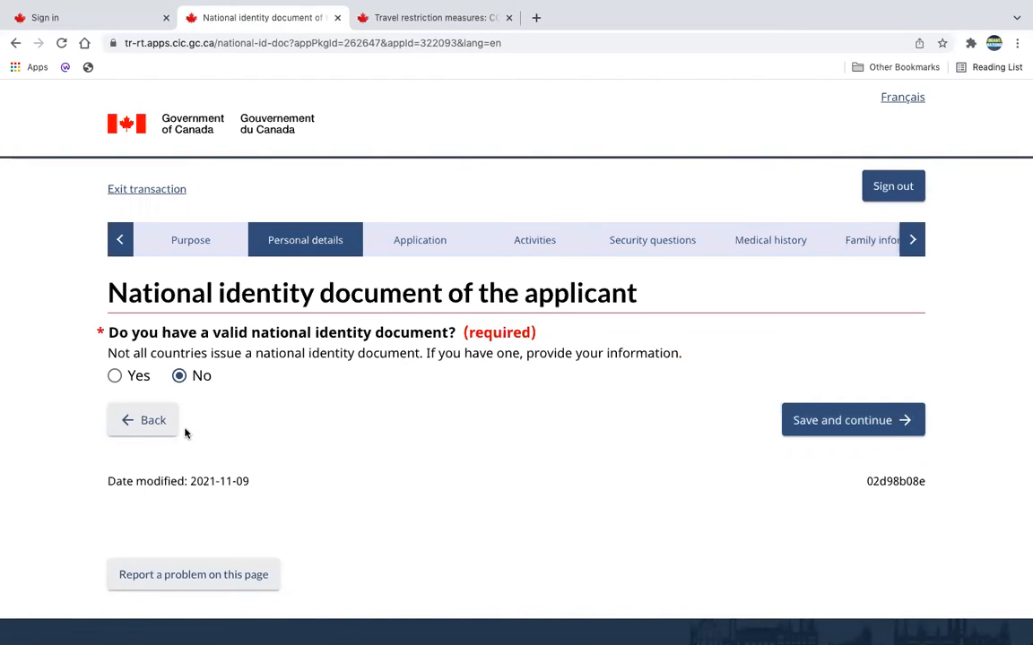
Answer Yes to having a valid national identity document and examine the document details it asks for.
{"action": "left_click", "coordinate": [115, 376]}
{"action": "scroll", "coordinate": [278, 441], "scroll_direction": "down", "scroll_amount": 2}
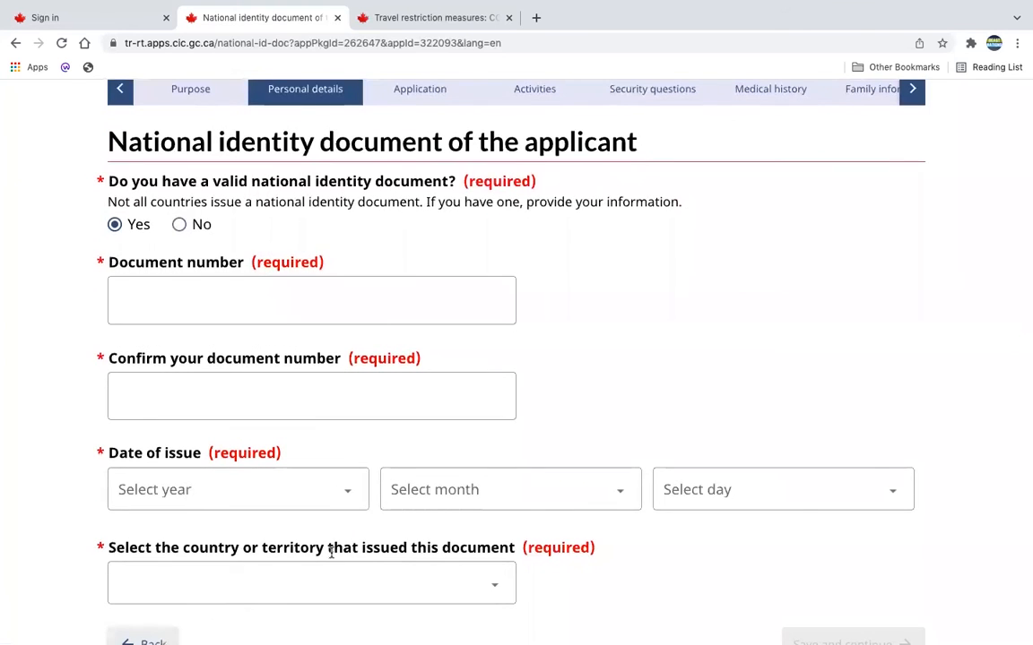
{"action": "scroll", "coordinate": [332, 553], "scroll_direction": "down", "scroll_amount": 2}
{"action": "scroll", "coordinate": [332, 553], "scroll_direction": "up", "scroll_amount": 2}
{"action": "scroll", "coordinate": [331, 553], "scroll_direction": "up", "scroll_amount": 1}
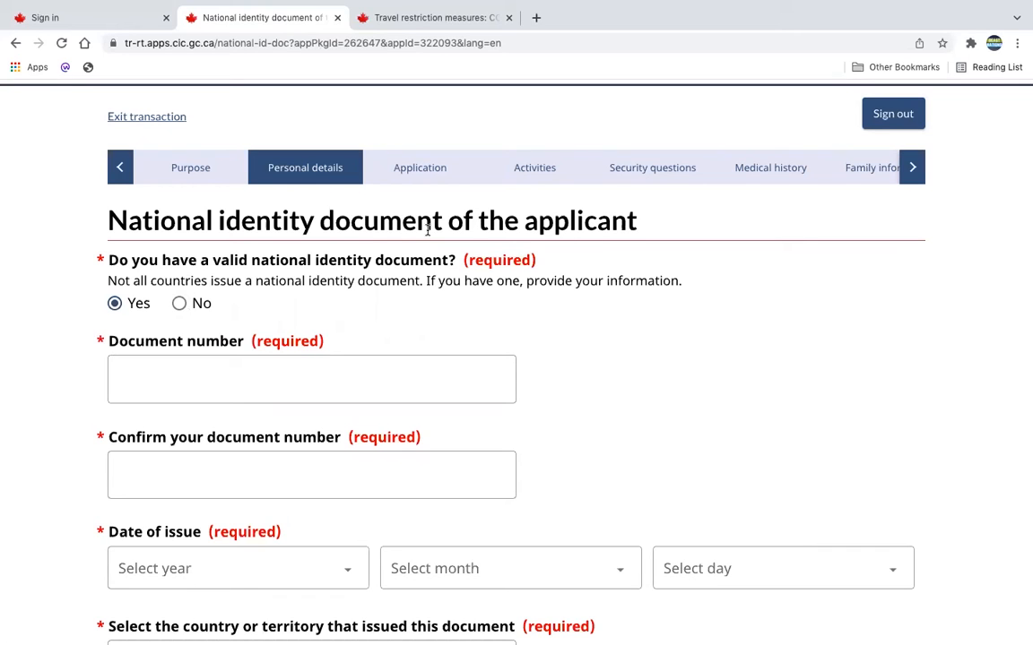
Answer No to having a valid national identity document and save the page.
{"action": "left_click", "coordinate": [180, 303]}
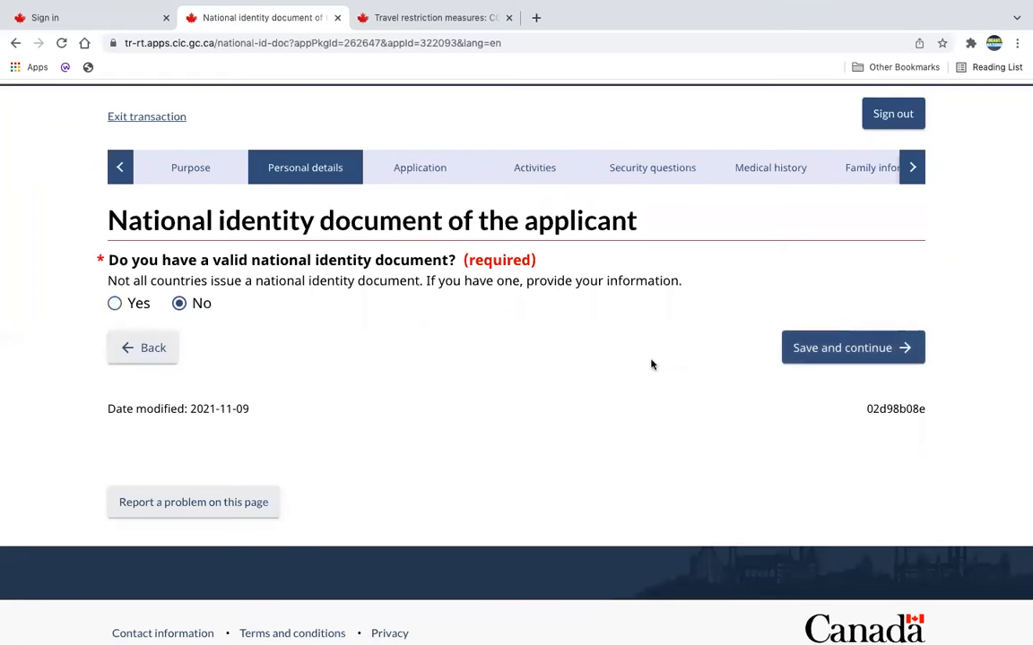
{"action": "left_click", "coordinate": [830, 349]}
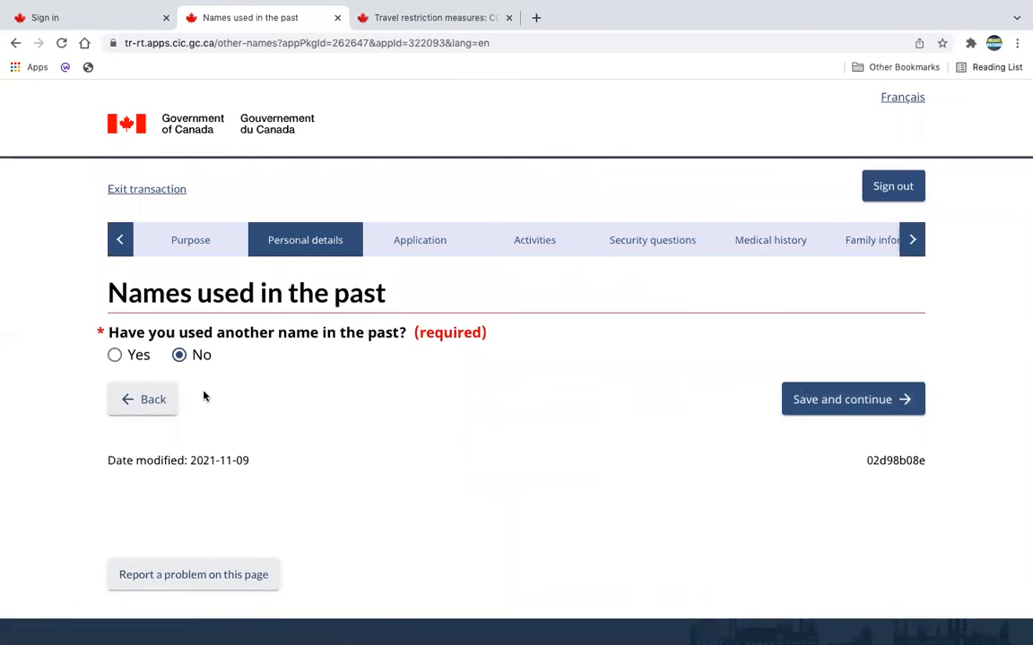
Answer Yes to having used another name, view the form for adding a past name, and cancel it.
{"action": "left_click", "coordinate": [115, 355]}
{"action": "scroll", "coordinate": [333, 481], "scroll_direction": "down", "scroll_amount": 3}
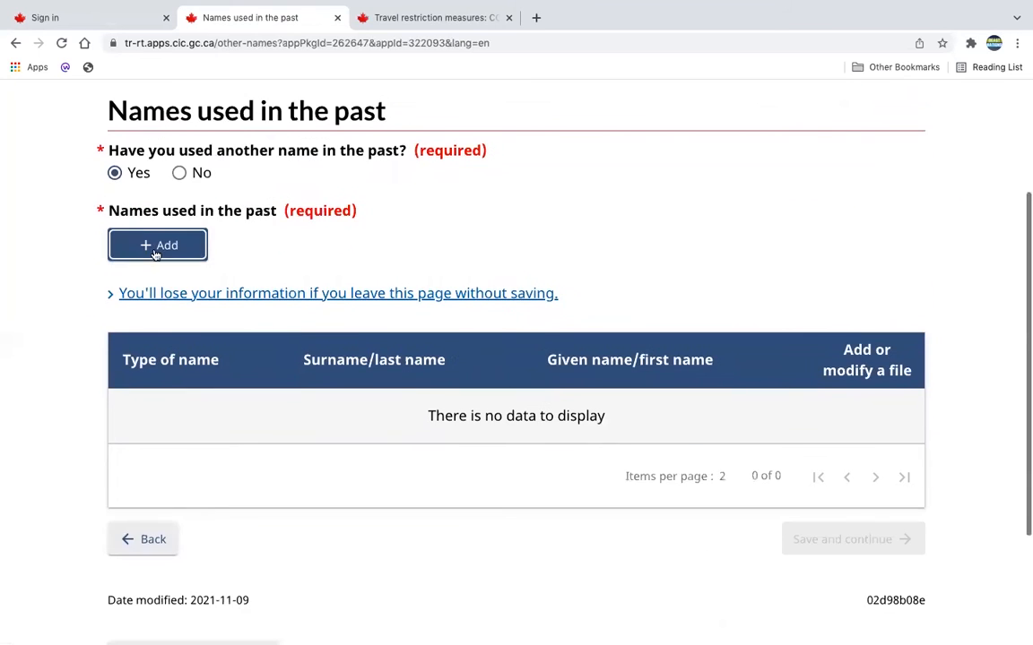
{"action": "left_click", "coordinate": [155, 248]}
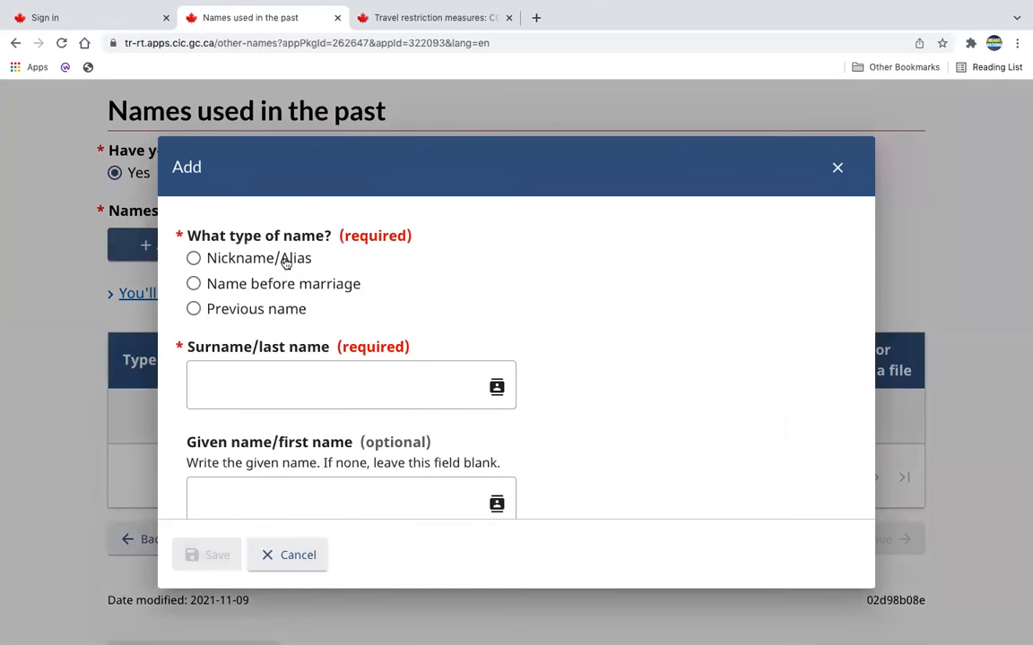
{"action": "left_click", "coordinate": [288, 556]}
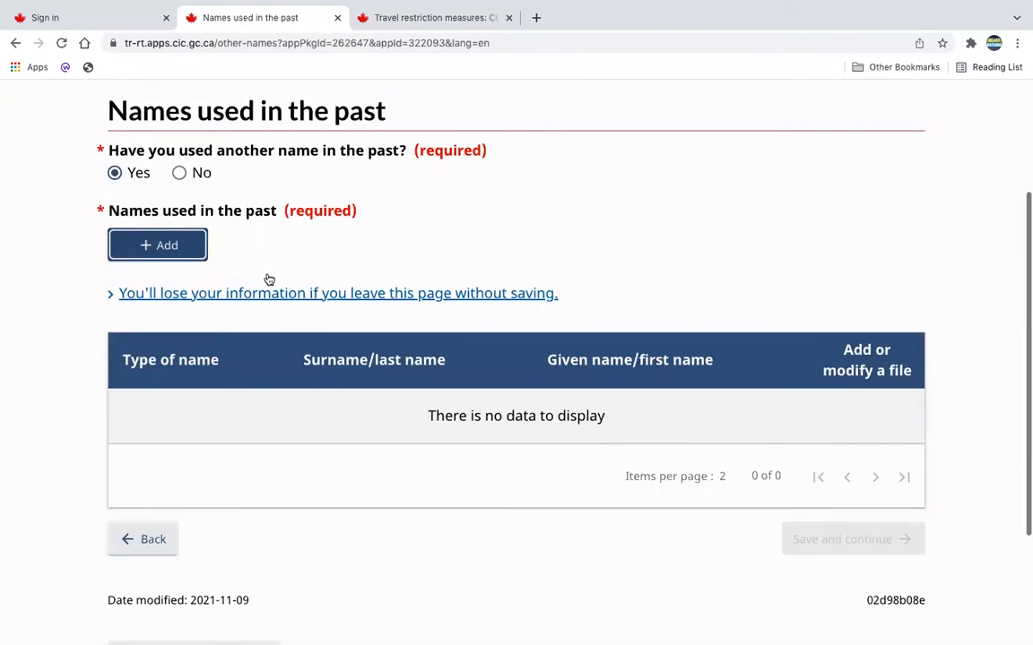
Answer No to having used another name in the past and continue to the applicant's contact information.
{"action": "left_click", "coordinate": [181, 173]}
{"action": "left_click", "coordinate": [786, 312]}
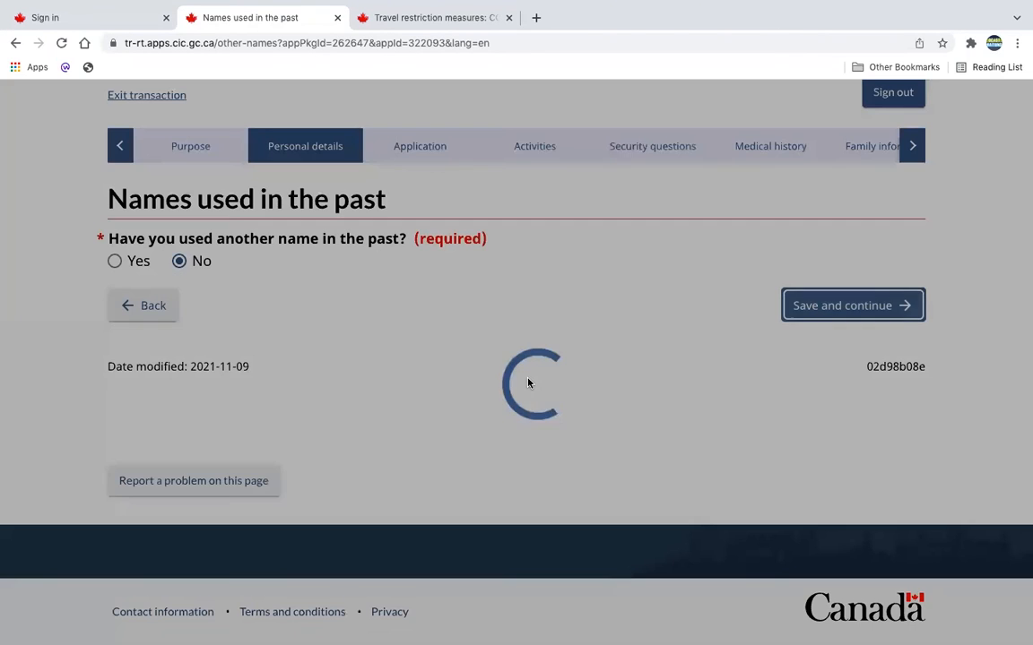
{"action": "scroll", "coordinate": [528, 384], "scroll_direction": "down", "scroll_amount": 3}
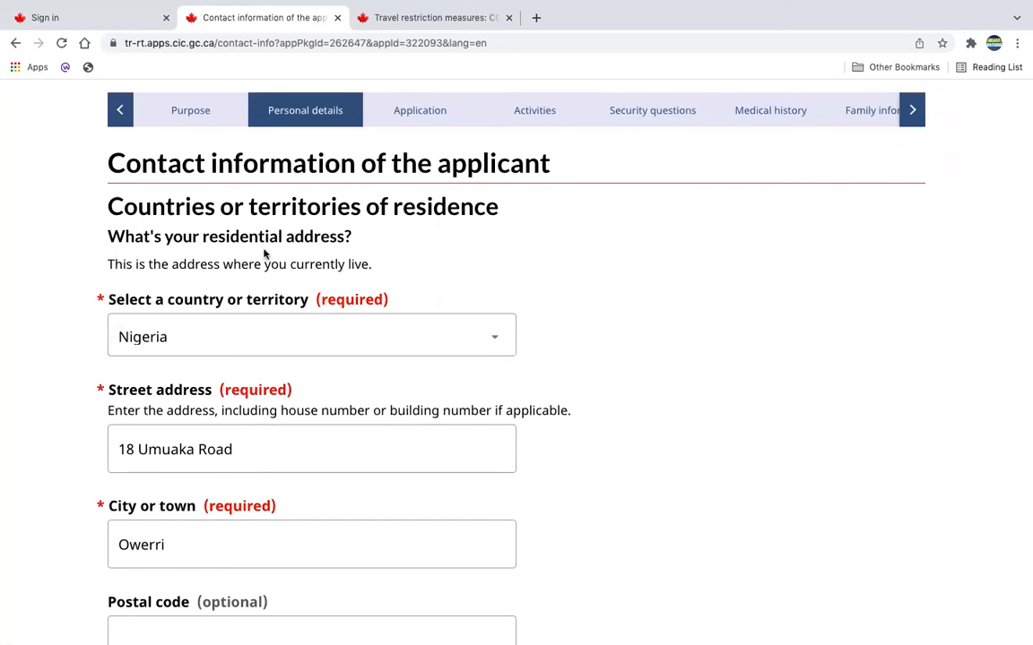
Review the applicant's residential address, the mailing address answer and the countries of residence section.
{"action": "scroll", "coordinate": [344, 358], "scroll_direction": "down", "scroll_amount": 1}
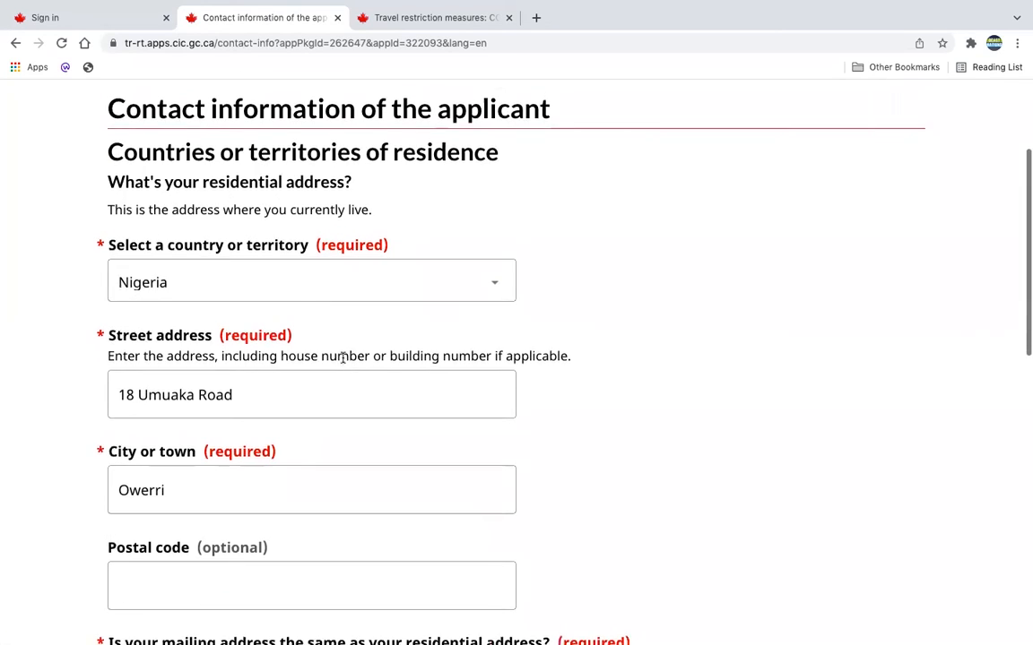
{"action": "scroll", "coordinate": [278, 290], "scroll_direction": "down", "scroll_amount": 2}
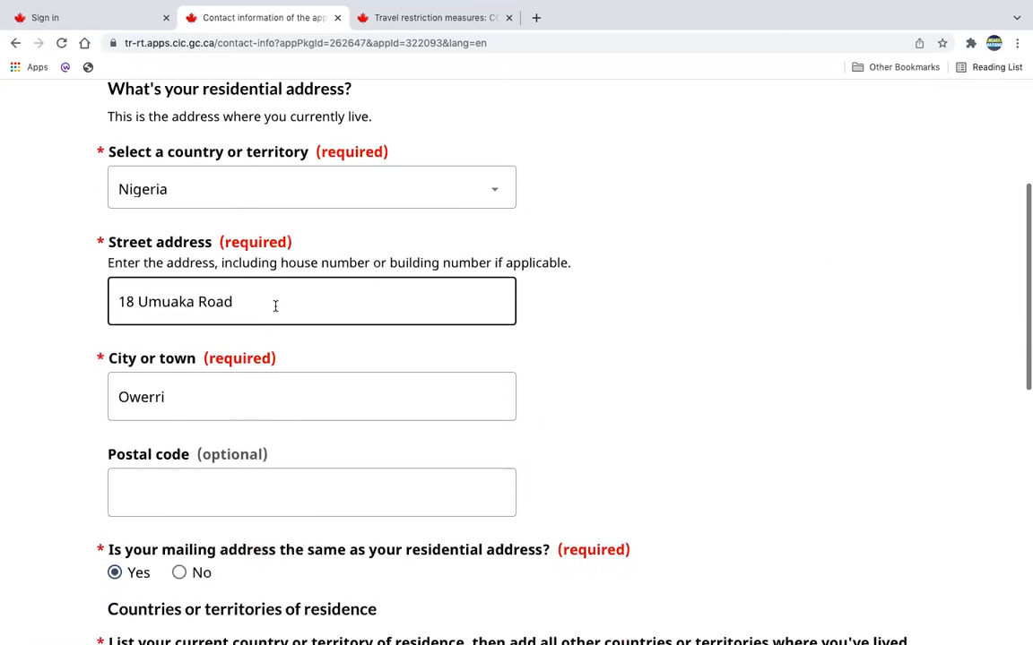
{"action": "scroll", "coordinate": [274, 304], "scroll_direction": "down", "scroll_amount": 1}
{"action": "scroll", "coordinate": [263, 316], "scroll_direction": "down", "scroll_amount": 2}
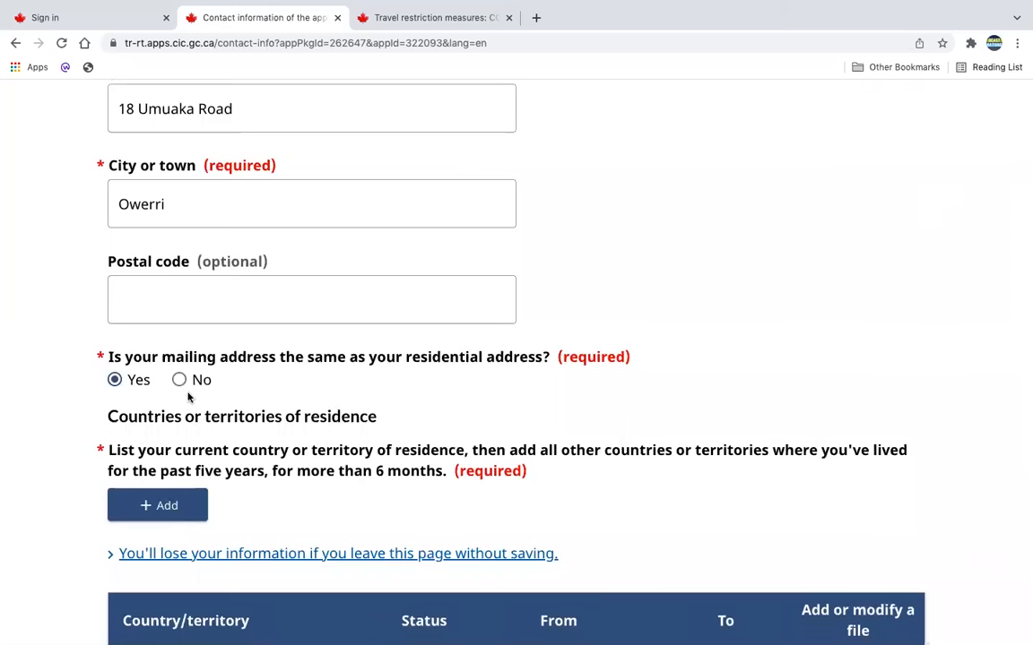
{"action": "scroll", "coordinate": [468, 383], "scroll_direction": "down", "scroll_amount": 4}
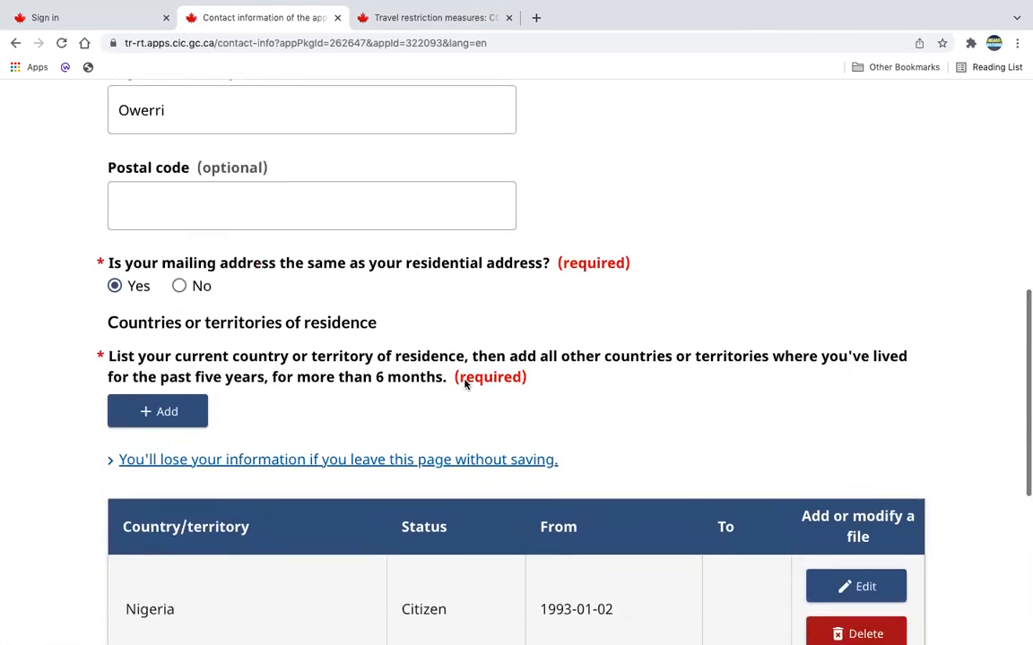
View the form for adding a country or territory of residence, cancel it, and save the contact information page.
{"action": "left_click_drag", "start_coordinate": [106, 205], "coordinate": [376, 203]}
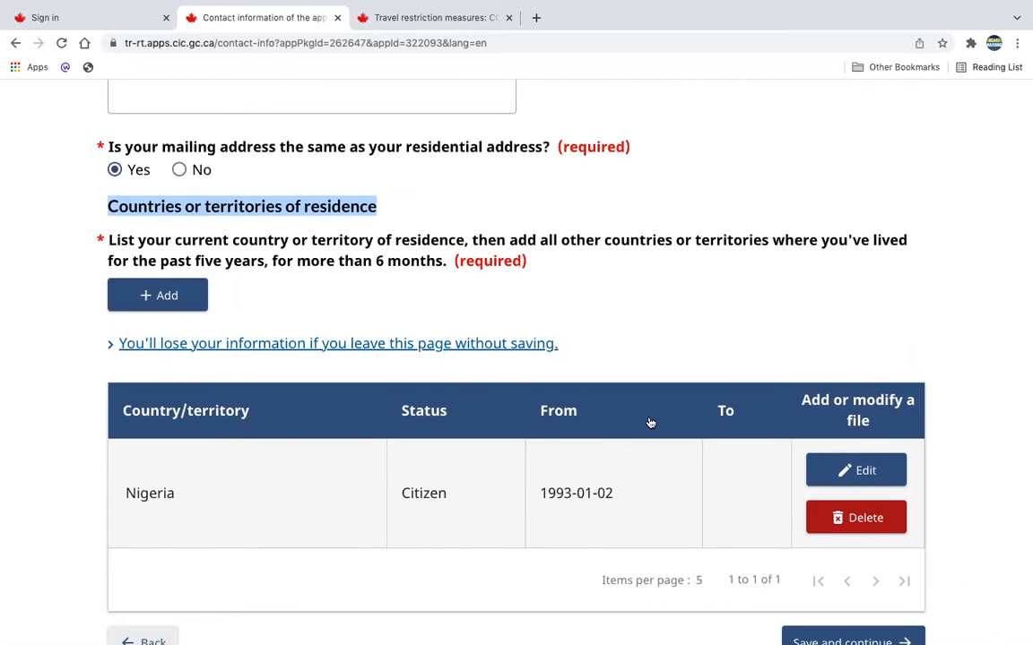
{"action": "left_click", "coordinate": [168, 295]}
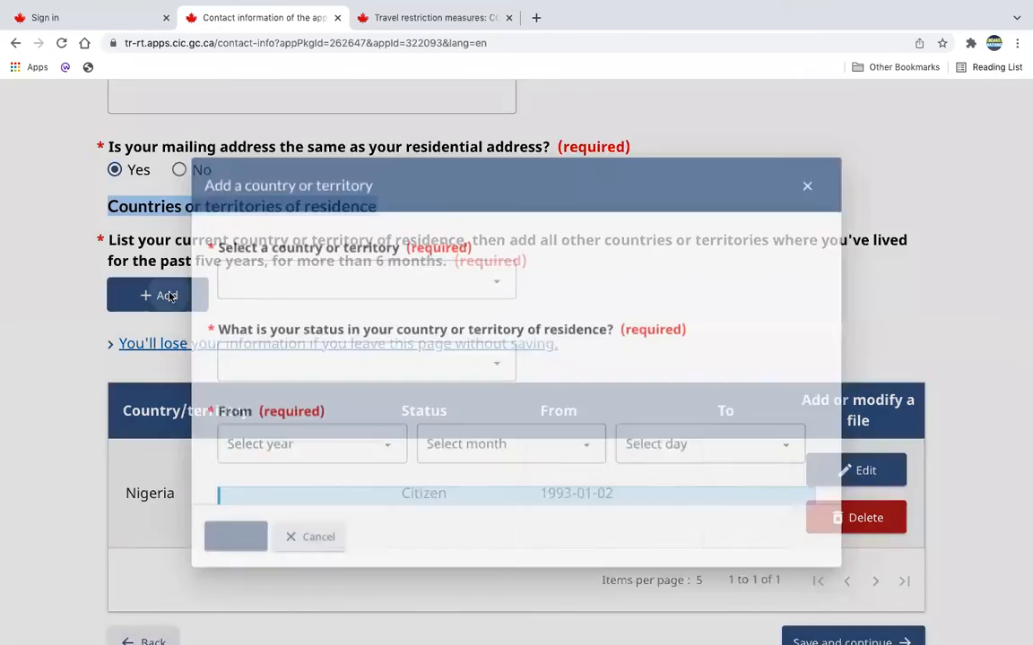
{"action": "left_click", "coordinate": [298, 557]}
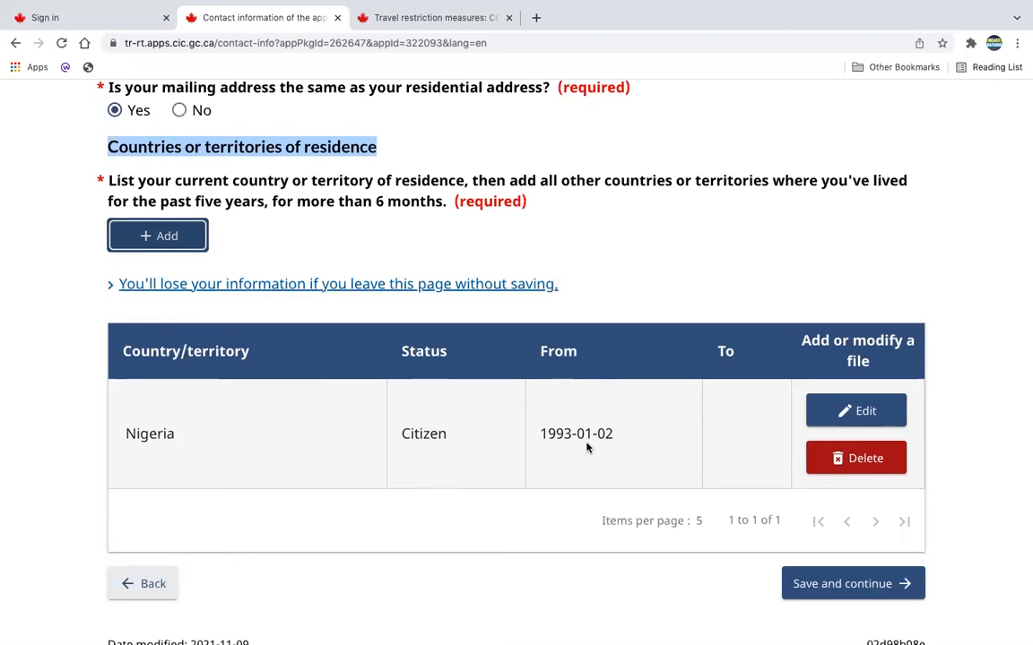
{"action": "left_click", "coordinate": [837, 582]}
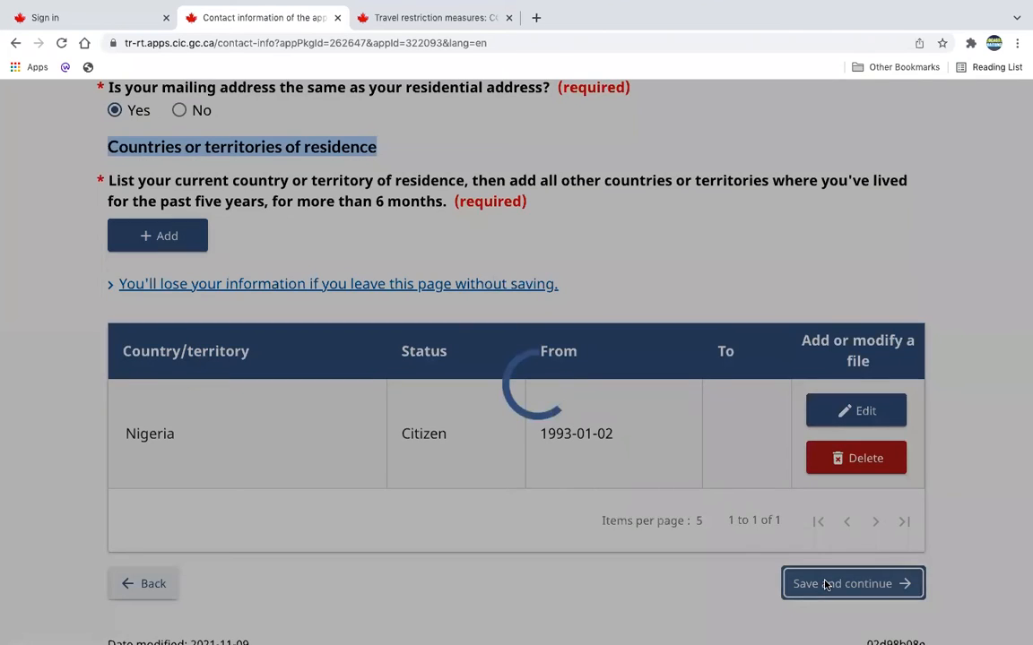
Answer Yes to already having valid biometrics on file and examine the follow-up question about giving them again.
{"action": "scroll", "coordinate": [825, 536], "scroll_direction": "down", "scroll_amount": 1}
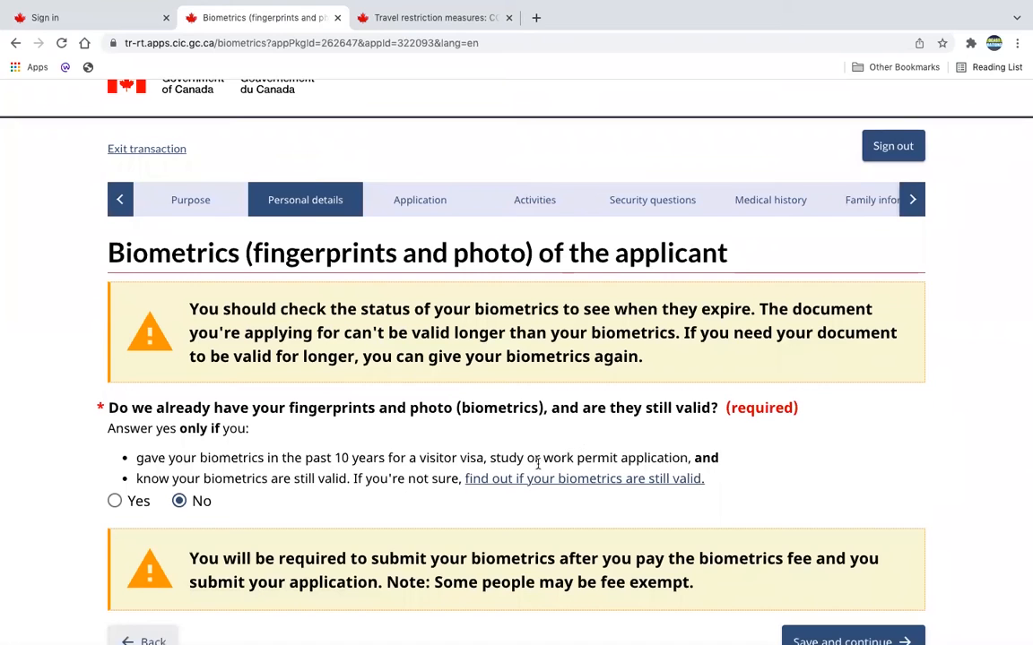
{"action": "scroll", "coordinate": [228, 399], "scroll_direction": "down", "scroll_amount": 2}
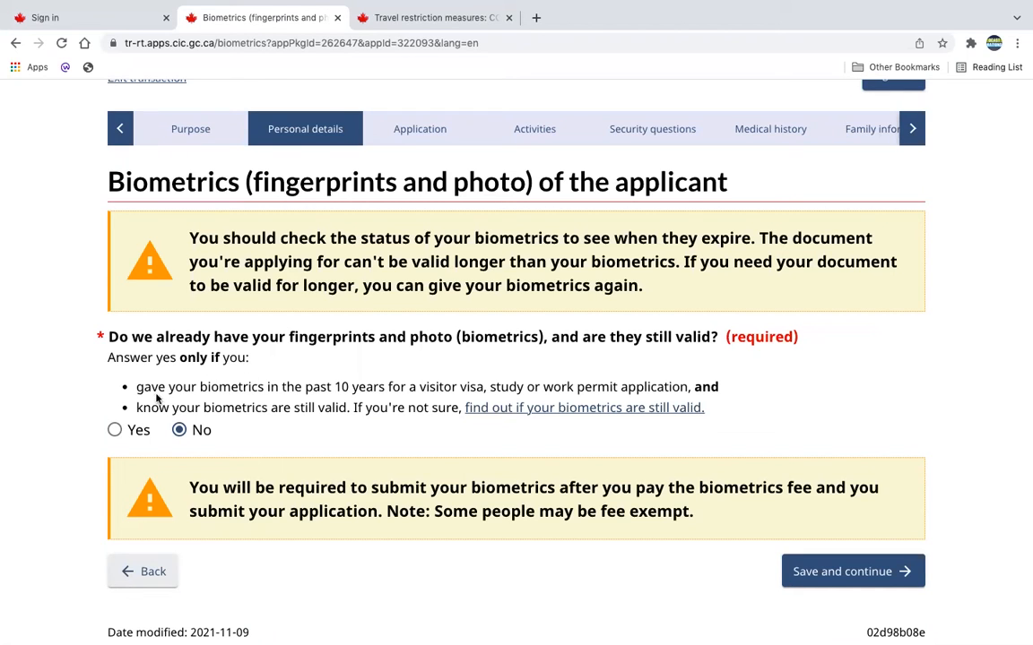
{"action": "scroll", "coordinate": [268, 439], "scroll_direction": "down", "scroll_amount": 1}
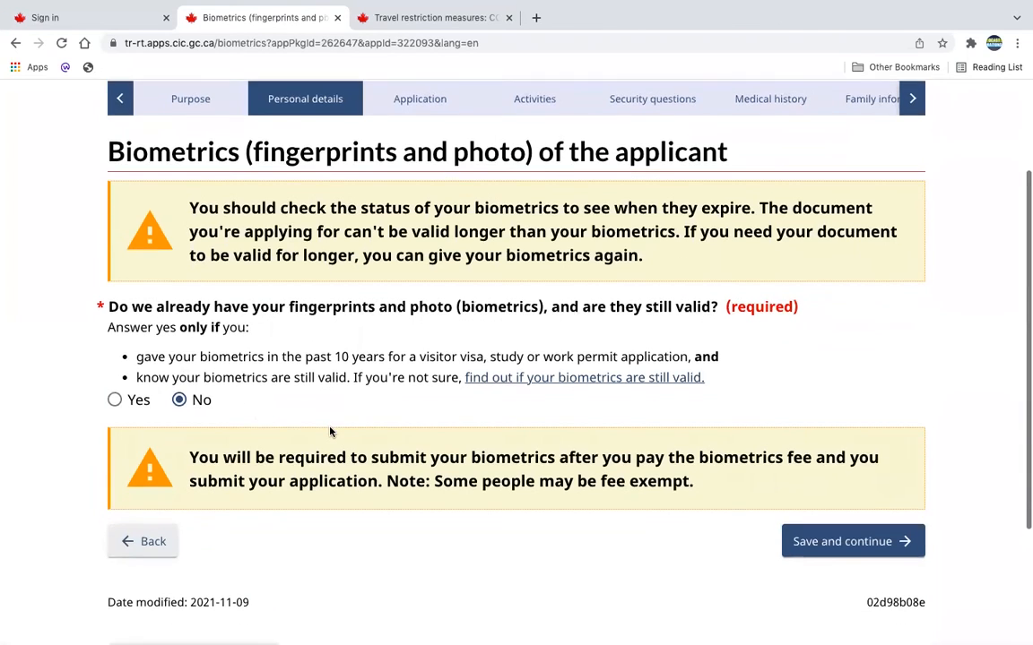
{"action": "left_click", "coordinate": [114, 400]}
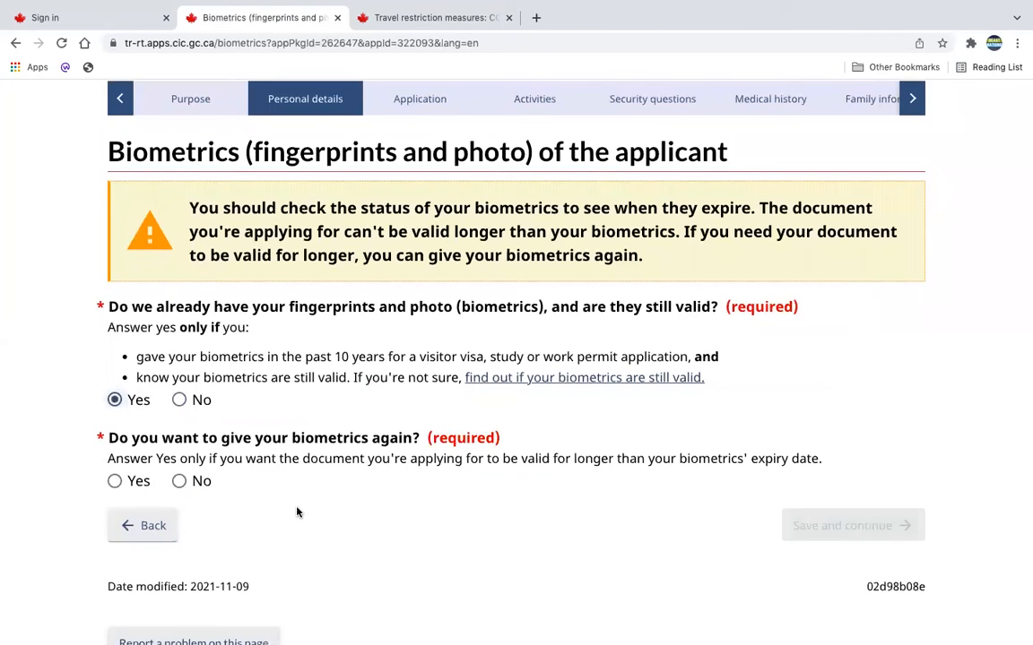
{"action": "scroll", "coordinate": [266, 455], "scroll_direction": "down", "scroll_amount": 3}
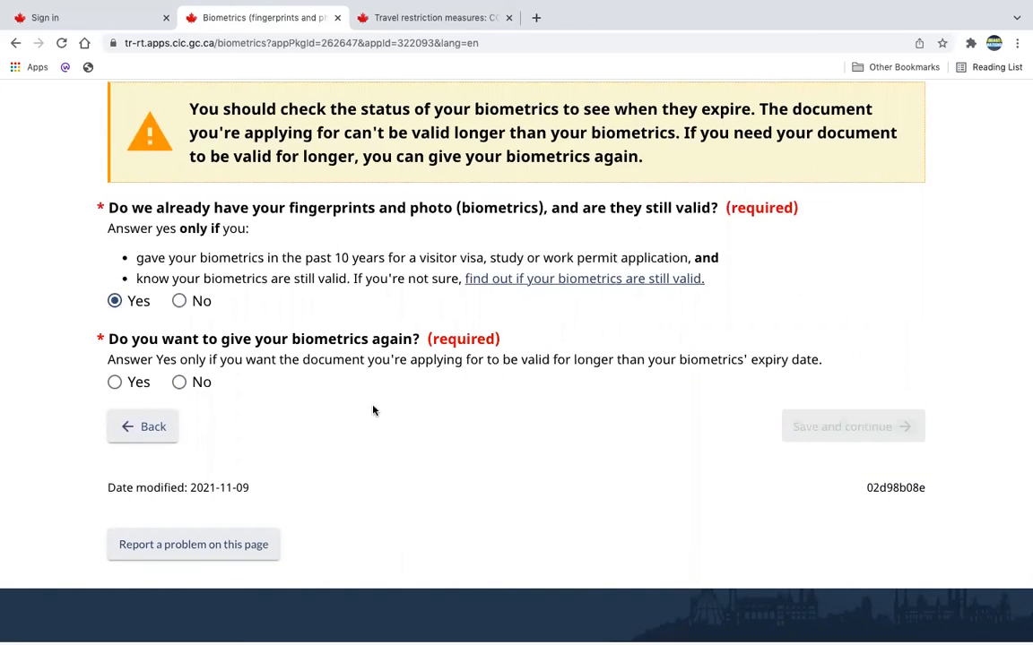
Answer No to already having valid biometrics on file, then save and continue to the invitation page.
{"action": "left_click", "coordinate": [180, 302]}
{"action": "scroll", "coordinate": [179, 305], "scroll_direction": "up", "scroll_amount": 1}
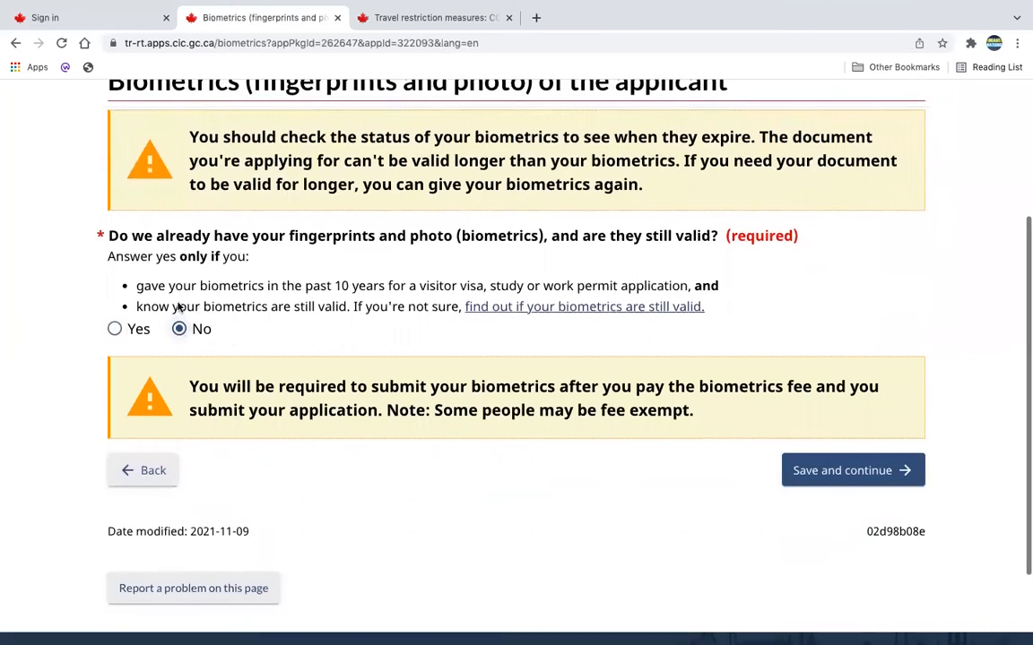
{"action": "left_click", "coordinate": [846, 466]}
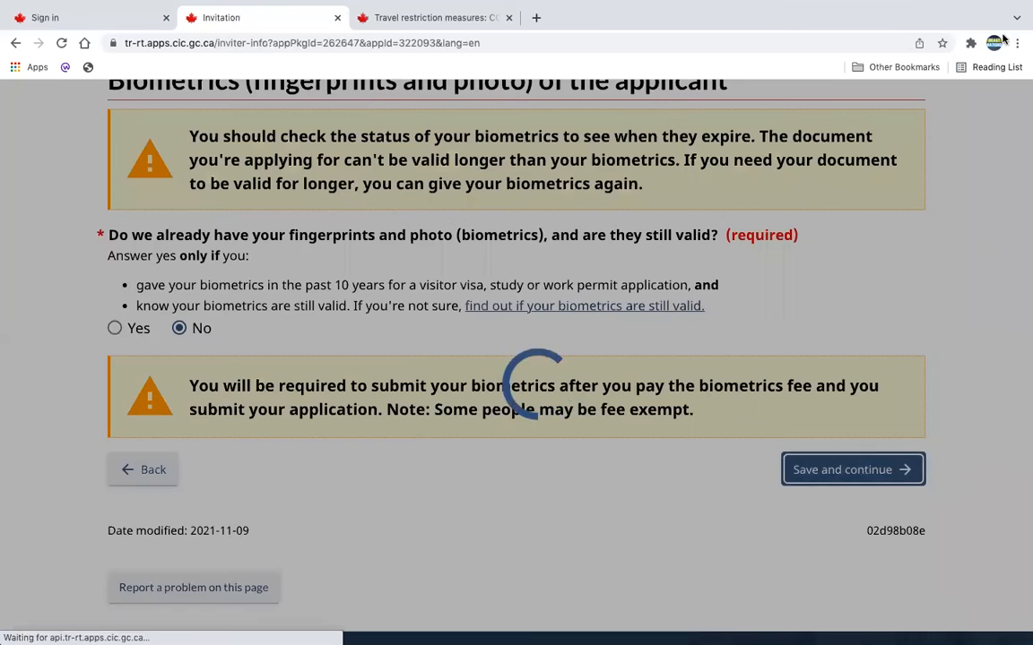
Review the inviter's name fields and examine the available options for the inviter's relationship to the applicant.
{"action": "scroll", "coordinate": [743, 414], "scroll_direction": "down", "scroll_amount": 1}
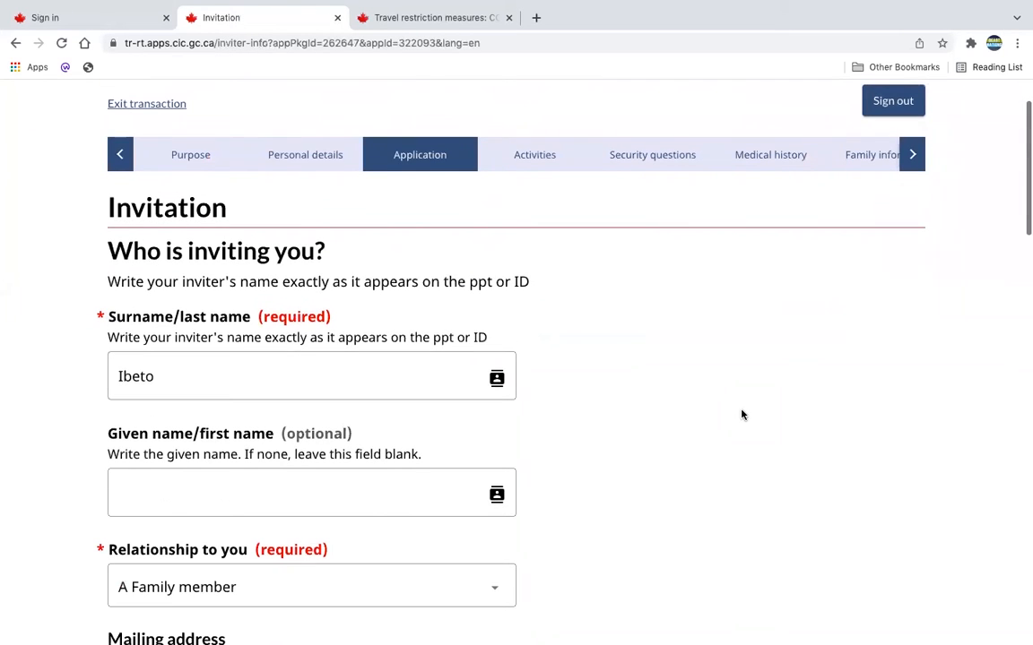
{"action": "left_click_drag", "start_coordinate": [241, 216], "coordinate": [107, 210]}
{"action": "left_click_drag", "start_coordinate": [330, 255], "coordinate": [91, 240]}
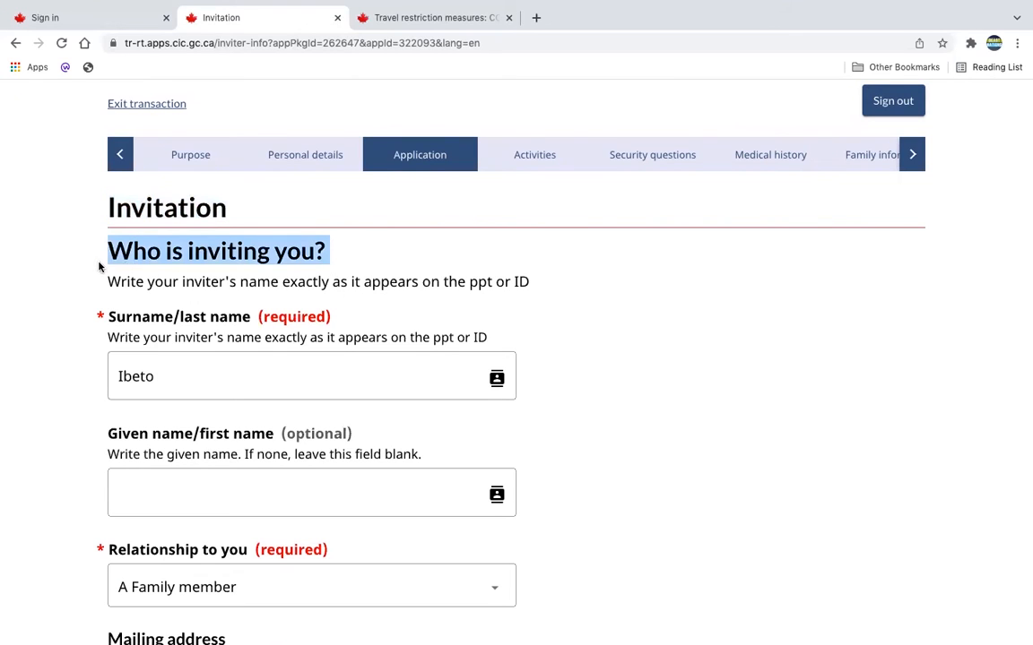
{"action": "left_click", "coordinate": [576, 404]}
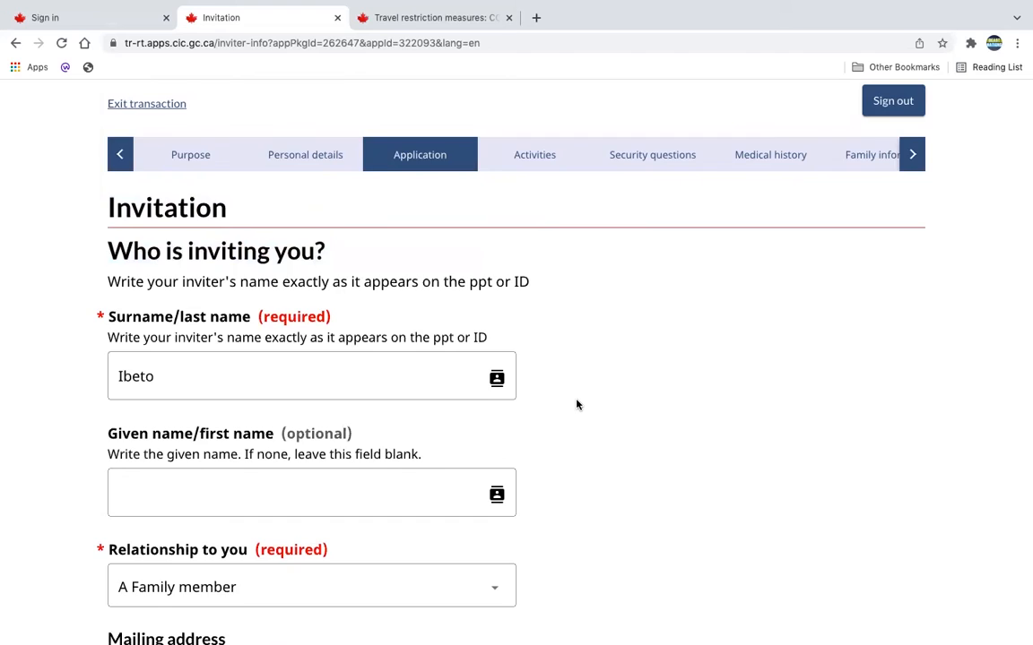
{"action": "scroll", "coordinate": [577, 404], "scroll_direction": "down", "scroll_amount": 3}
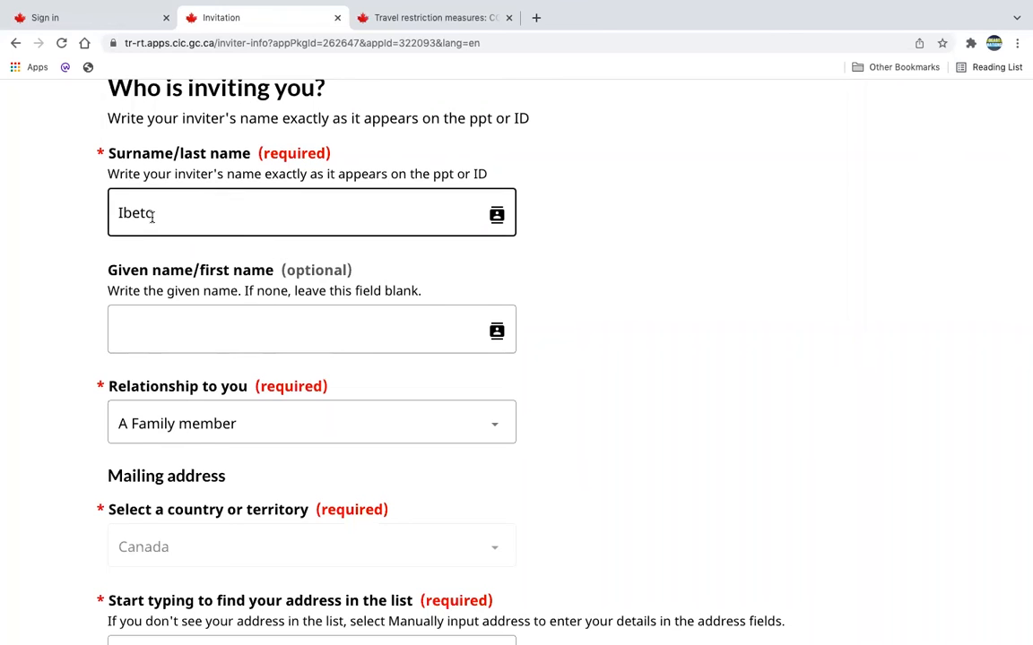
{"action": "scroll", "coordinate": [189, 231], "scroll_direction": "down", "scroll_amount": 1}
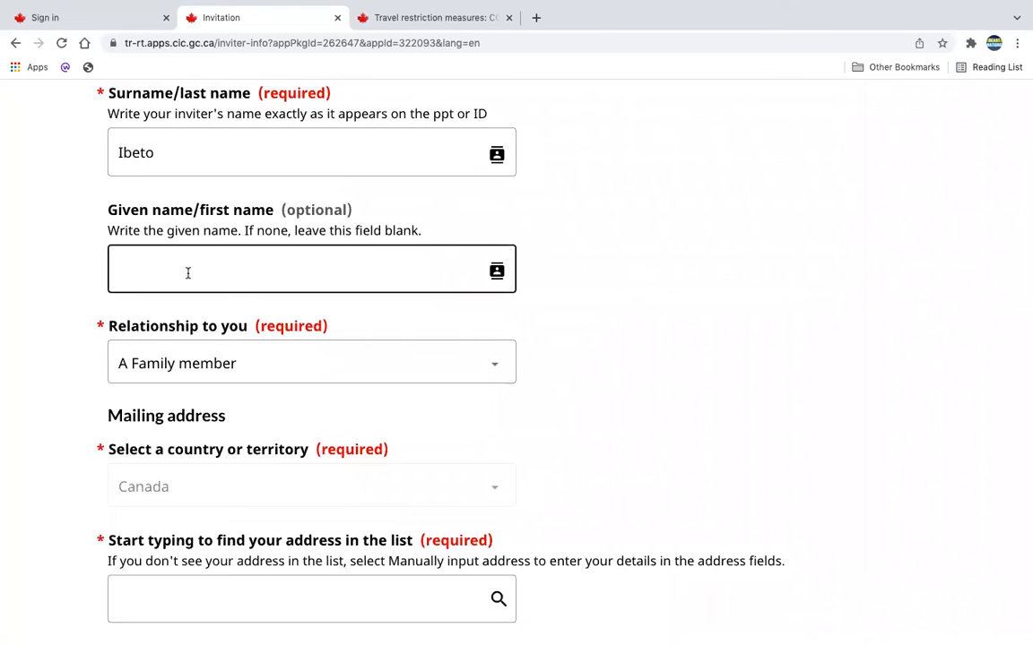
{"action": "scroll", "coordinate": [214, 274], "scroll_direction": "down", "scroll_amount": 1}
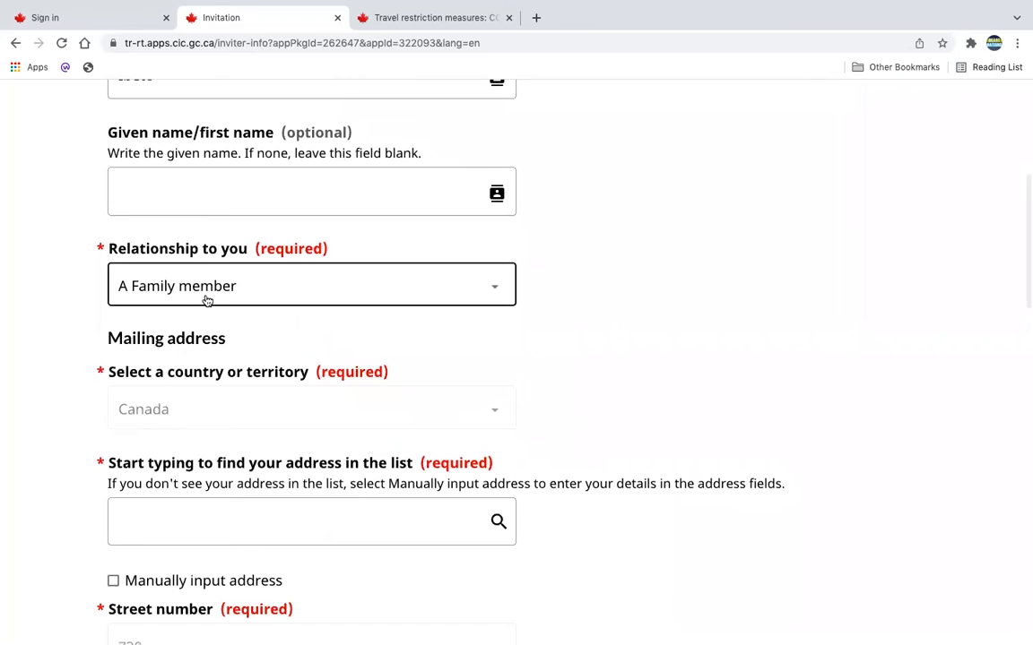
{"action": "left_click", "coordinate": [502, 288]}
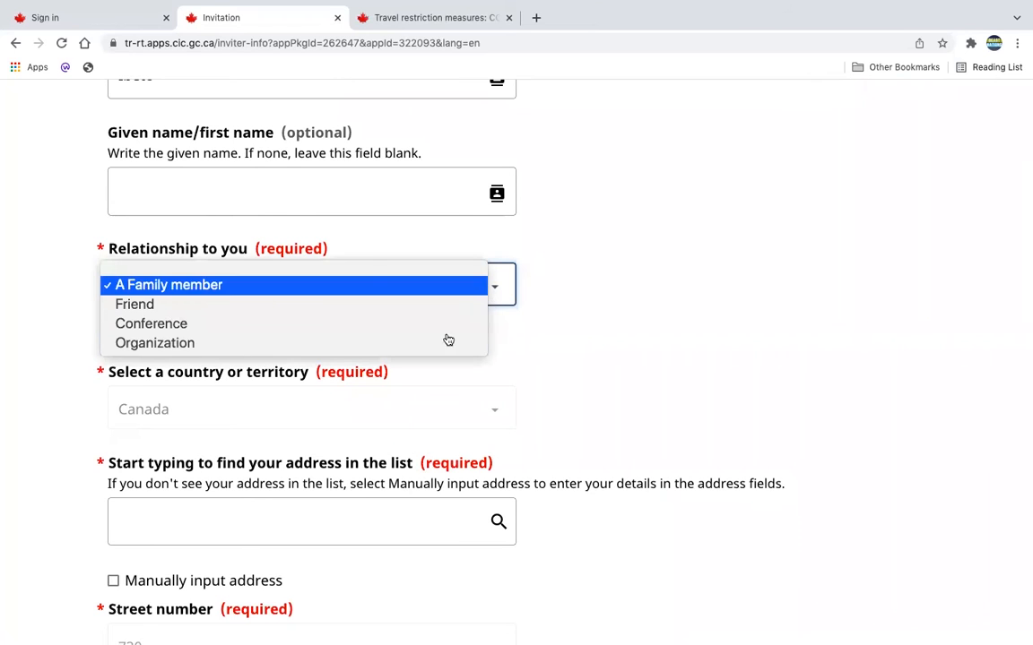
{"action": "left_click", "coordinate": [641, 293]}
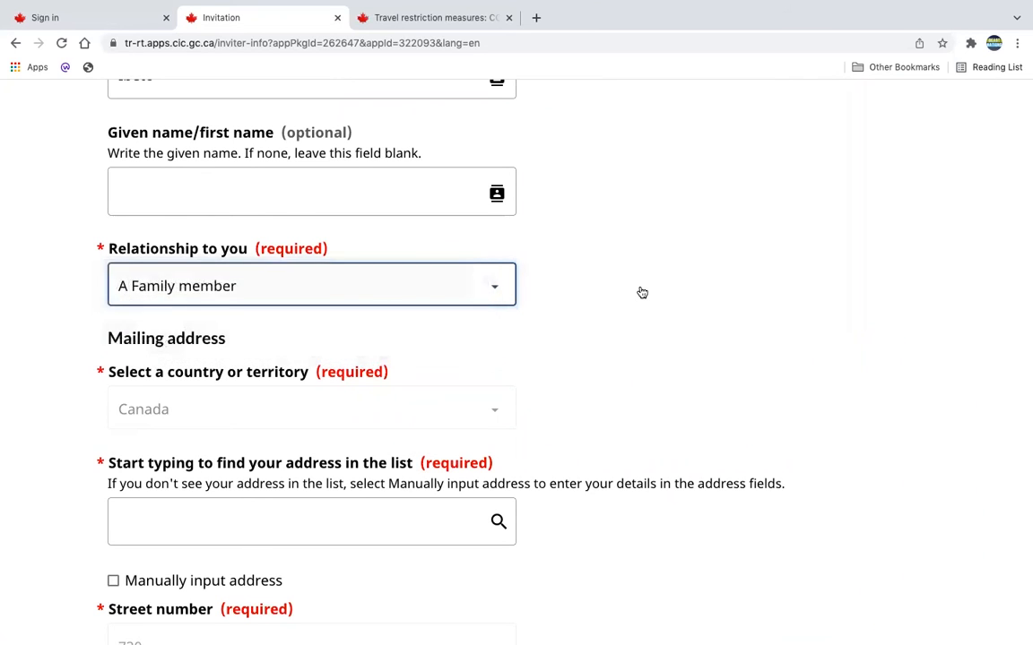
Check the inviter's mailing address, telephone and email details, then save the invitation page and continue to finances.
{"action": "scroll", "coordinate": [641, 294], "scroll_direction": "down", "scroll_amount": 2}
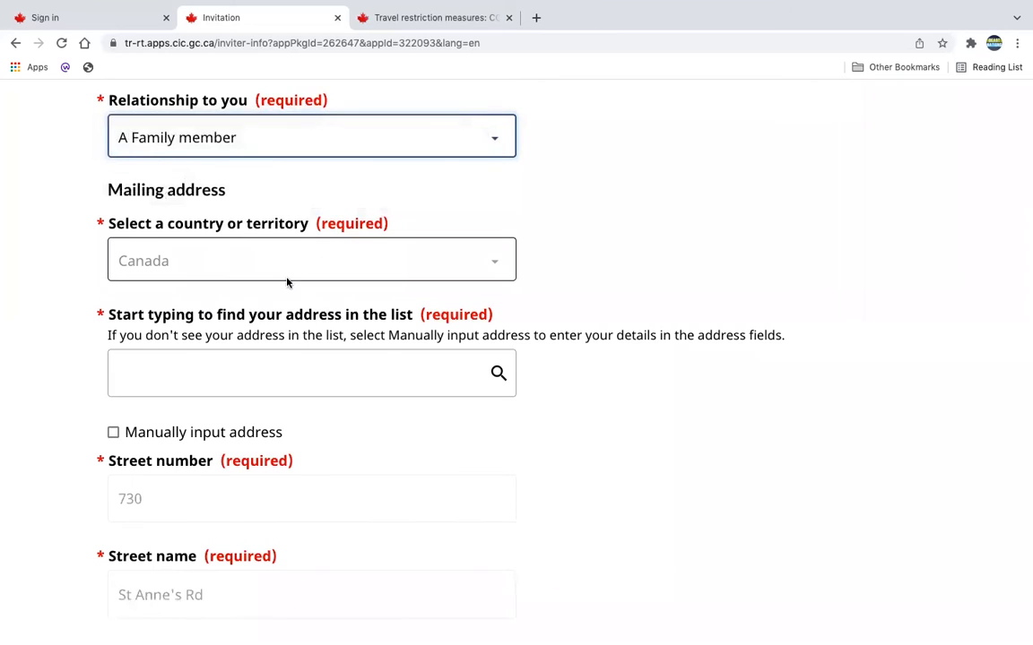
{"action": "scroll", "coordinate": [286, 282], "scroll_direction": "down", "scroll_amount": 2}
{"action": "scroll", "coordinate": [279, 186], "scroll_direction": "down", "scroll_amount": 10}
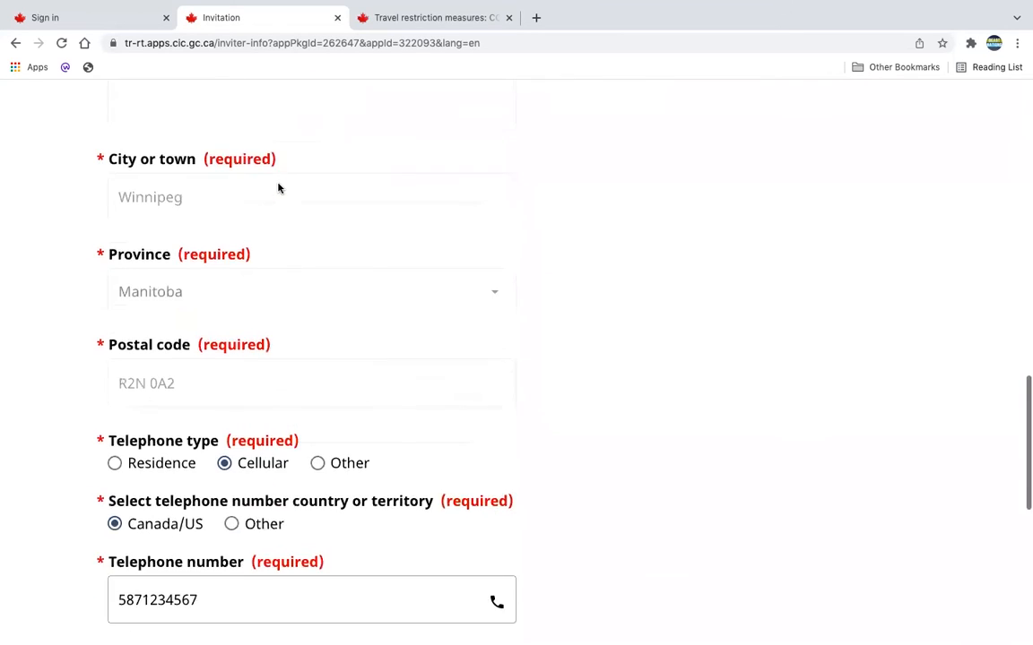
{"action": "scroll", "coordinate": [295, 331], "scroll_direction": "down", "scroll_amount": 4}
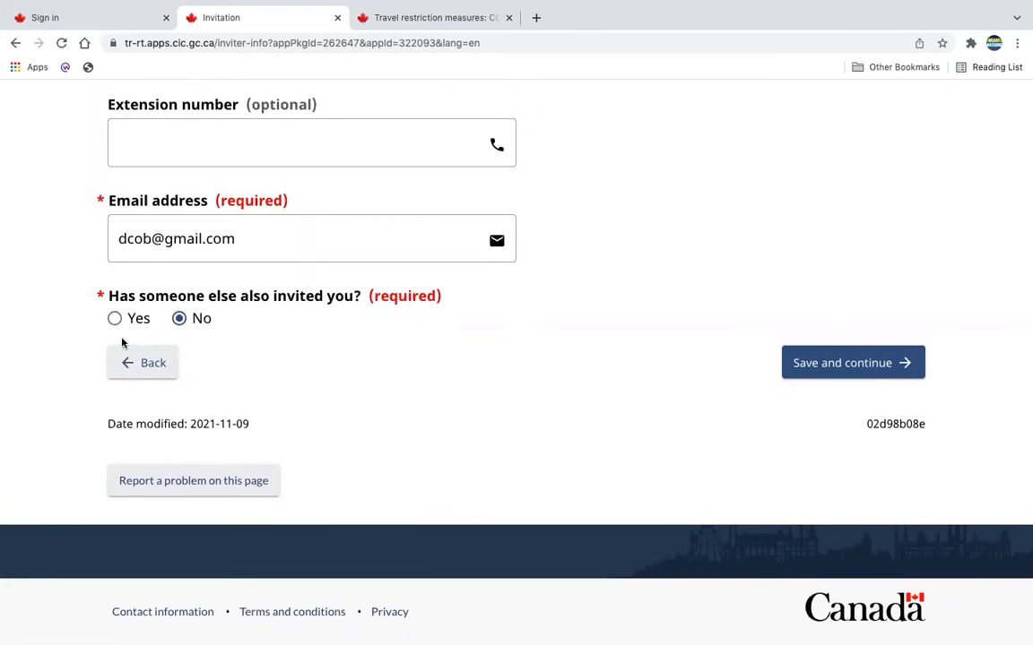
{"action": "left_click", "coordinate": [852, 374]}
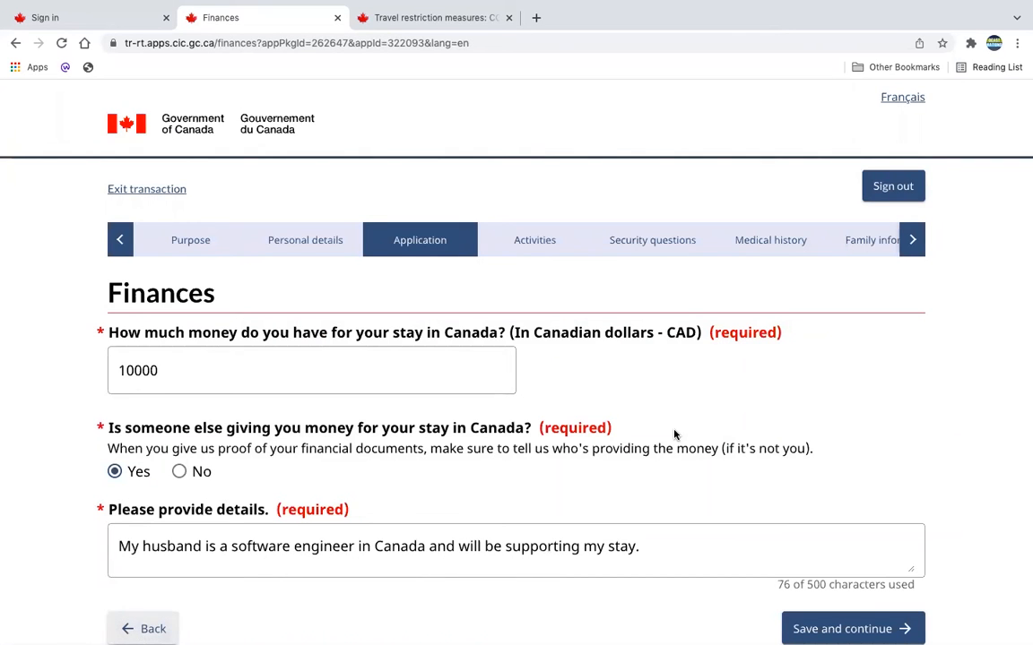
Review the available funds and financial support details, then save the finances page and continue to the activities section.
{"action": "left_click", "coordinate": [184, 375]}
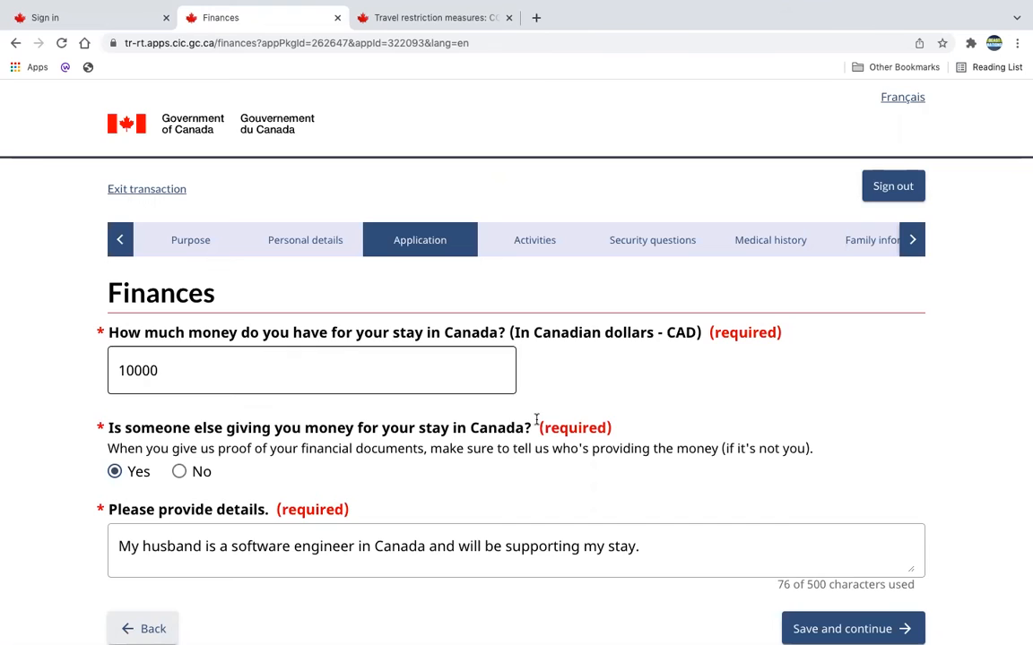
{"action": "scroll", "coordinate": [566, 382], "scroll_direction": "down", "scroll_amount": 1}
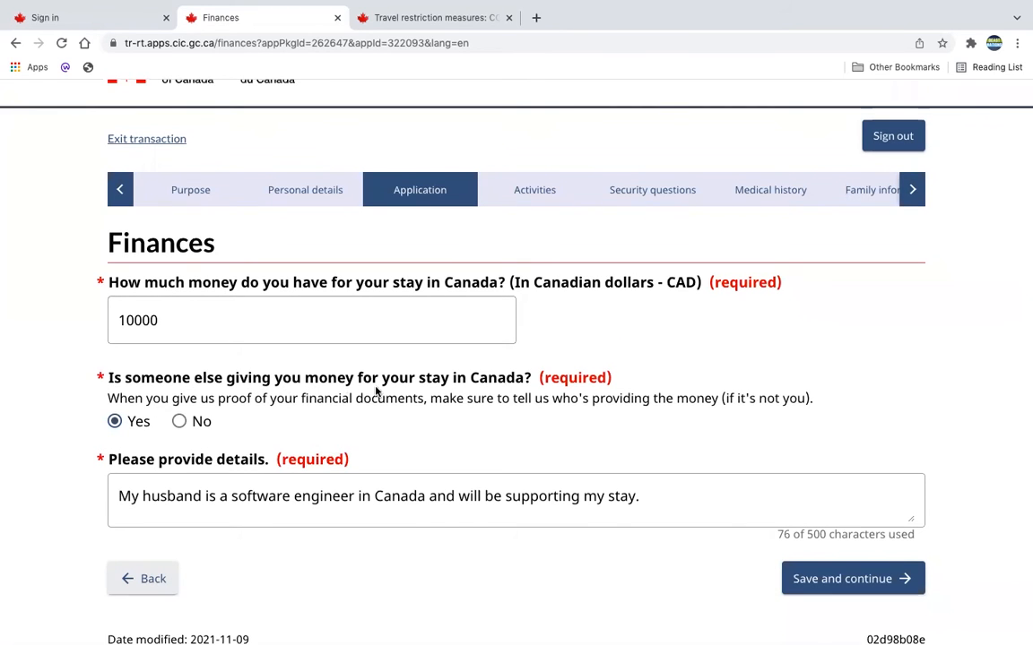
{"action": "scroll", "coordinate": [439, 447], "scroll_direction": "down", "scroll_amount": 3}
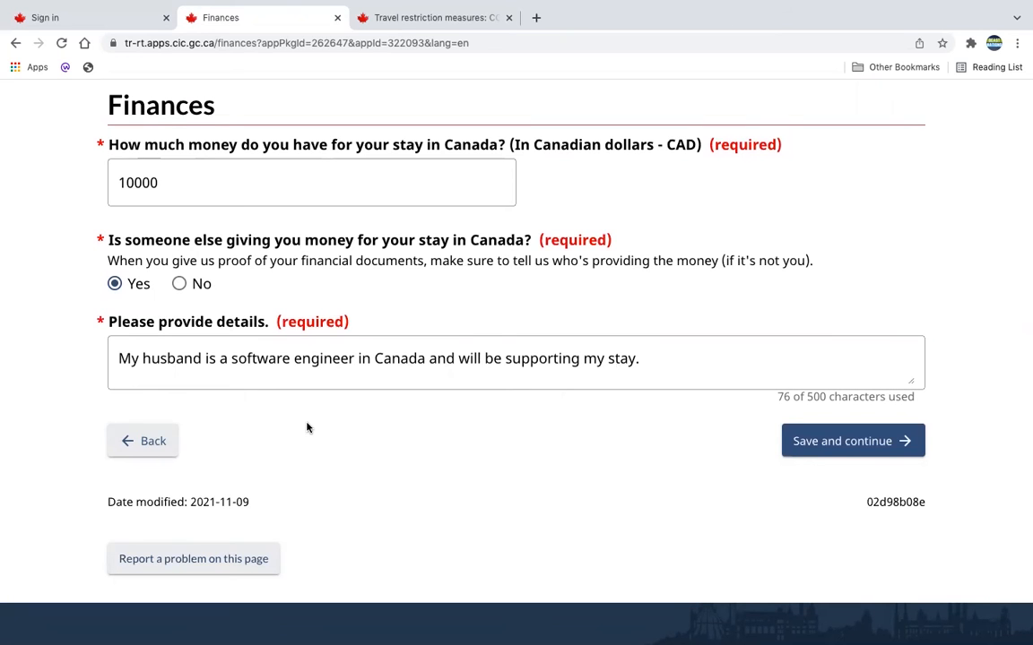
{"action": "scroll", "coordinate": [444, 239], "scroll_direction": "up", "scroll_amount": 2}
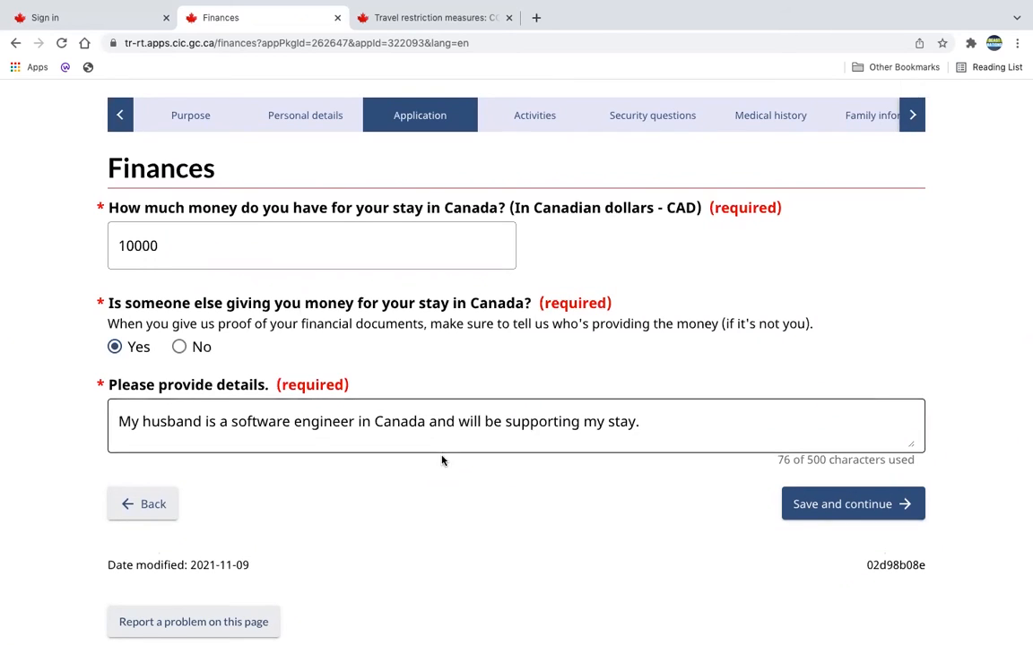
{"action": "left_click", "coordinate": [804, 504]}
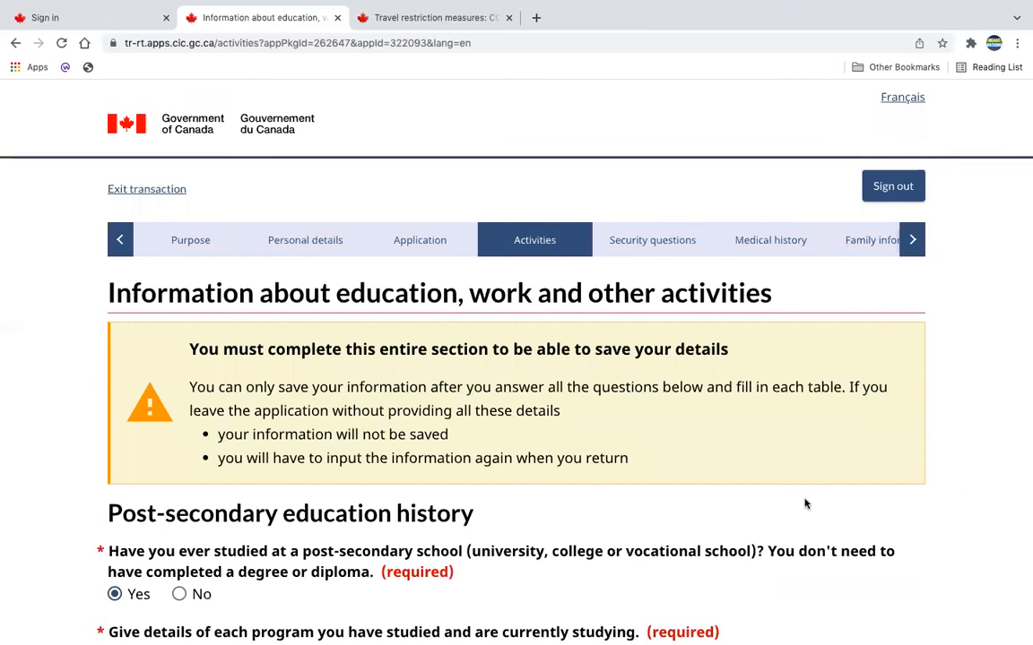
Review the post-secondary education history and the blank form for adding a program, then close the form.
{"action": "scroll", "coordinate": [804, 504], "scroll_direction": "down", "scroll_amount": 1}
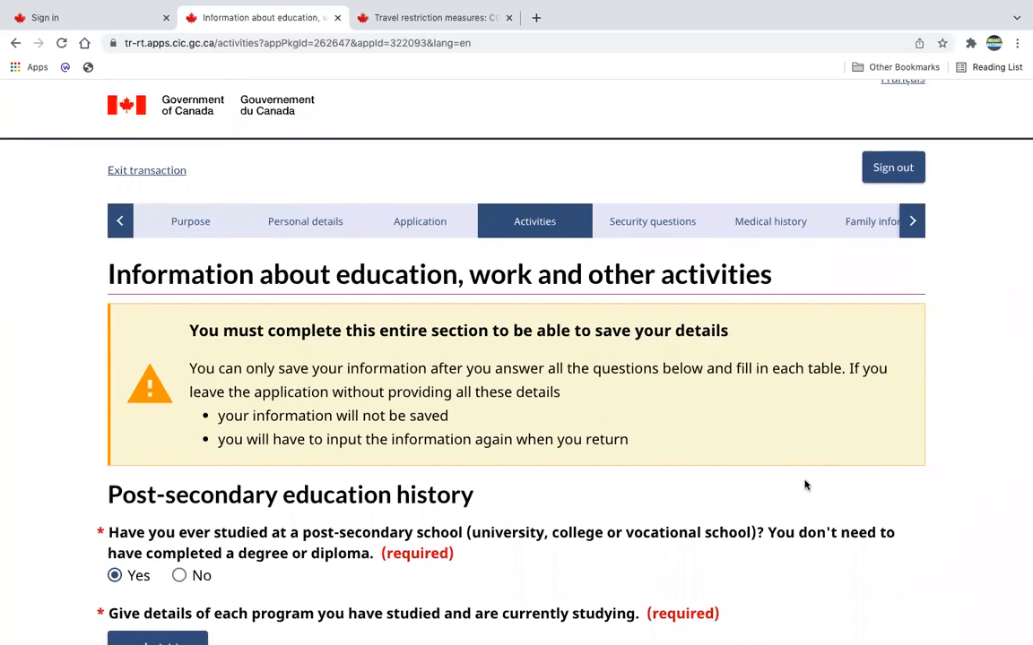
{"action": "scroll", "coordinate": [794, 502], "scroll_direction": "down", "scroll_amount": 3}
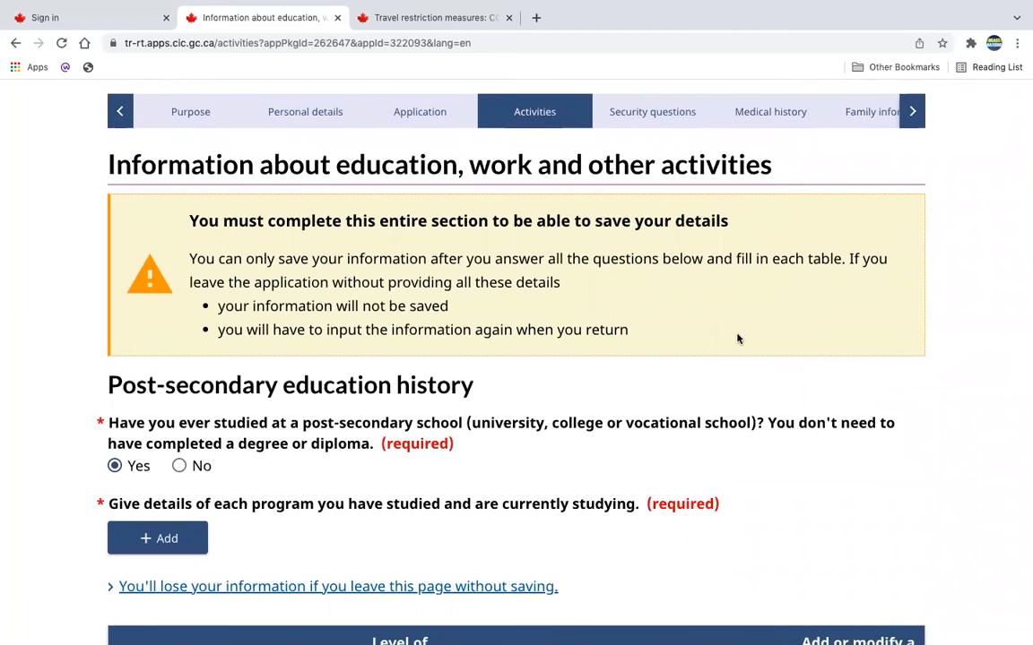
{"action": "scroll", "coordinate": [619, 401], "scroll_direction": "down", "scroll_amount": 3}
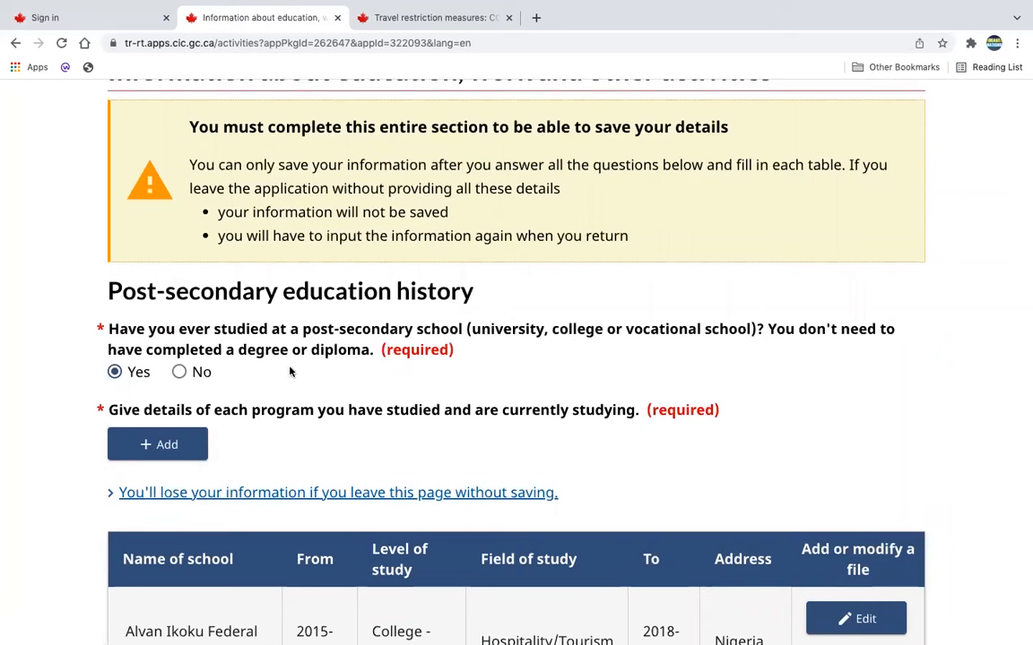
{"action": "scroll", "coordinate": [181, 395], "scroll_direction": "down", "scroll_amount": 1}
{"action": "scroll", "coordinate": [184, 403], "scroll_direction": "down", "scroll_amount": 2}
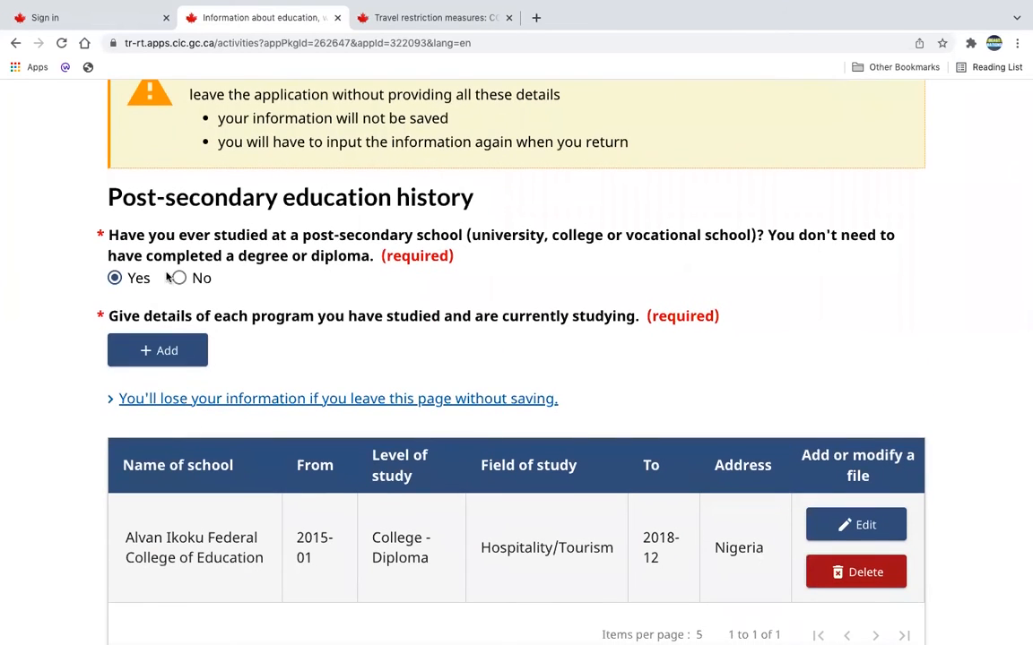
{"action": "scroll", "coordinate": [392, 455], "scroll_direction": "down", "scroll_amount": 3}
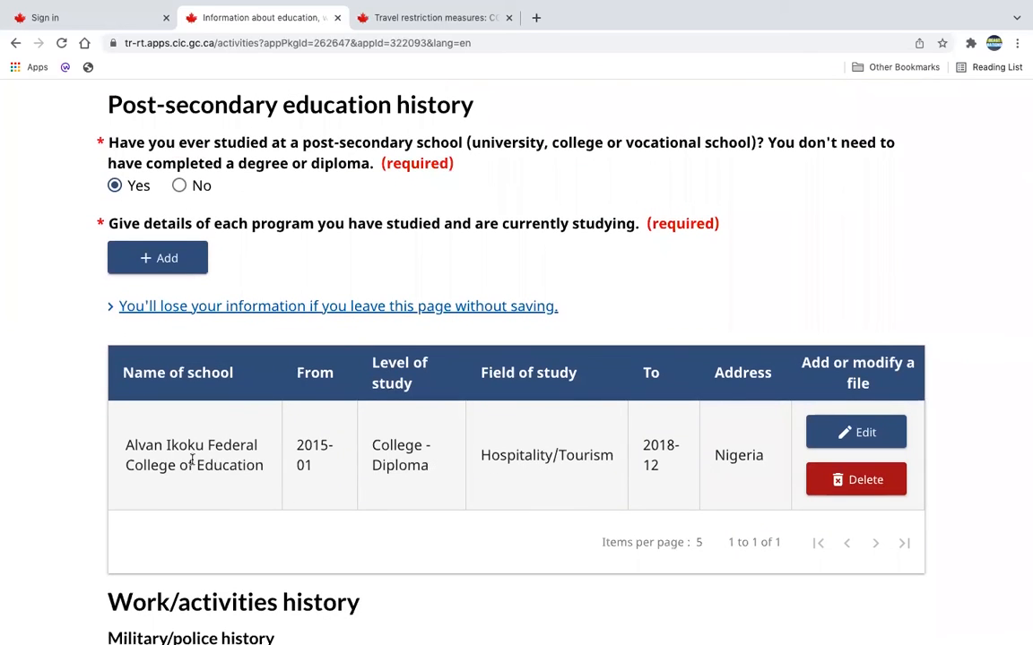
{"action": "left_click", "coordinate": [167, 261]}
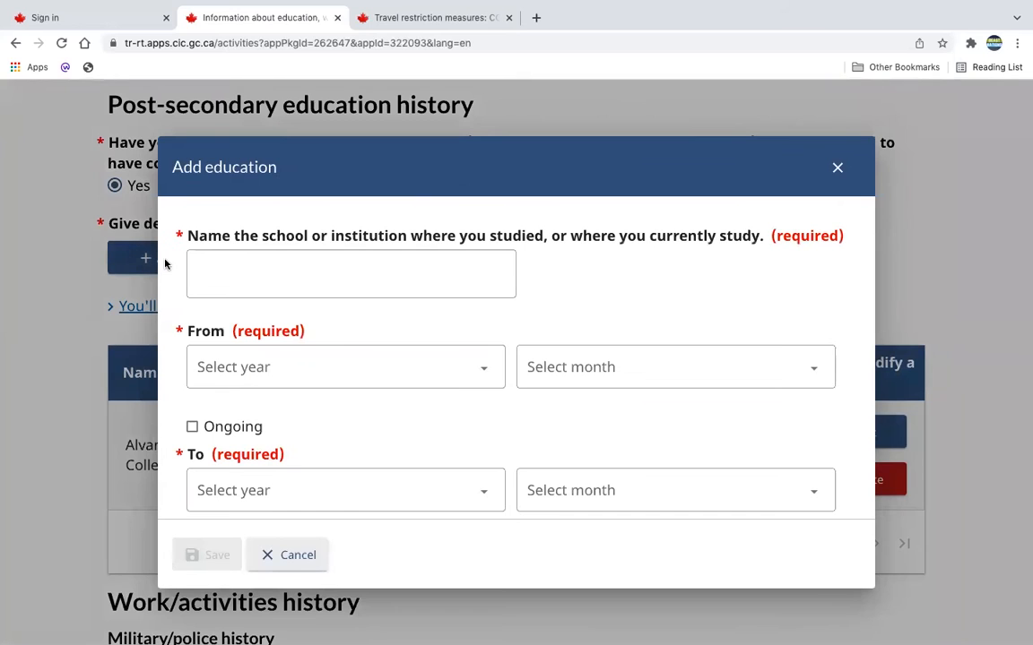
{"action": "left_click", "coordinate": [837, 170]}
Review the military or police service answer and read the instructions for listing the past 10 years of employment and activities.
{"action": "scroll", "coordinate": [521, 499], "scroll_direction": "down", "scroll_amount": 1}
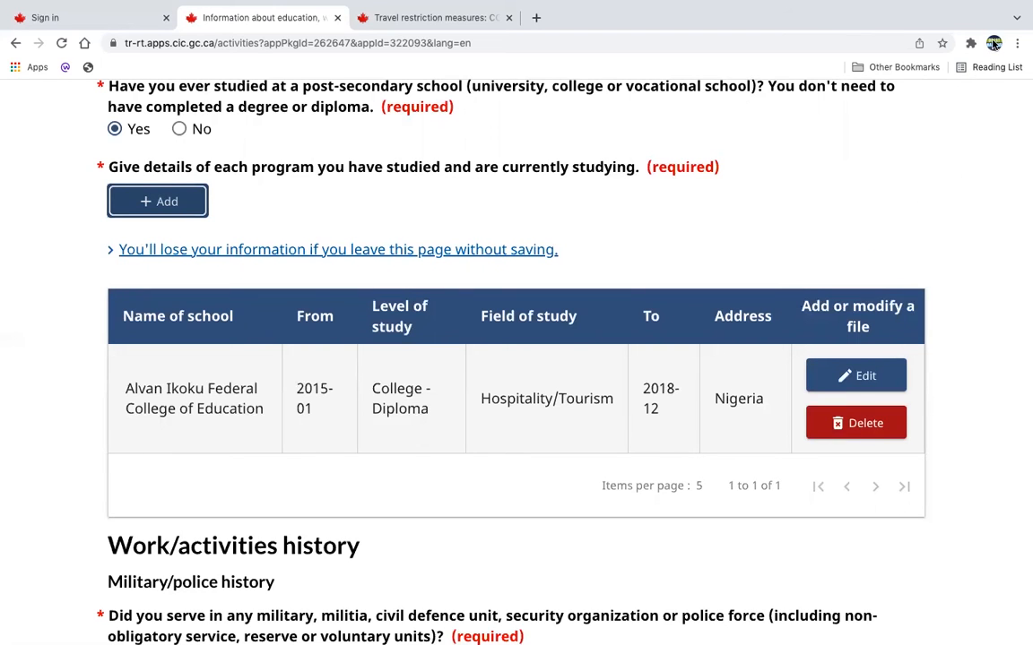
{"action": "scroll", "coordinate": [790, 433], "scroll_direction": "down", "scroll_amount": 5}
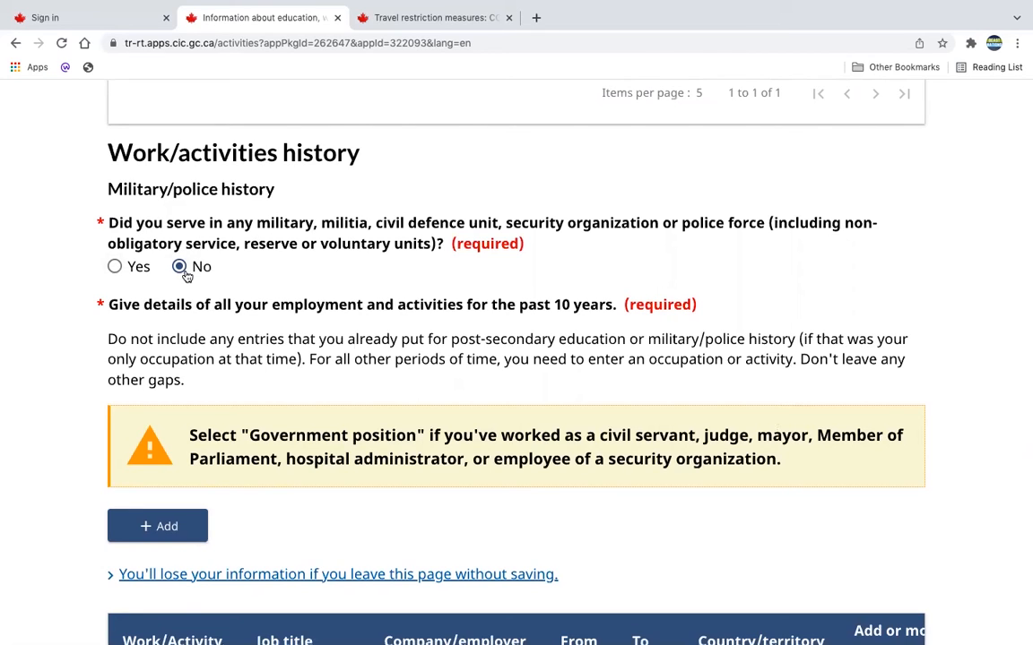
{"action": "scroll", "coordinate": [386, 482], "scroll_direction": "down", "scroll_amount": 1}
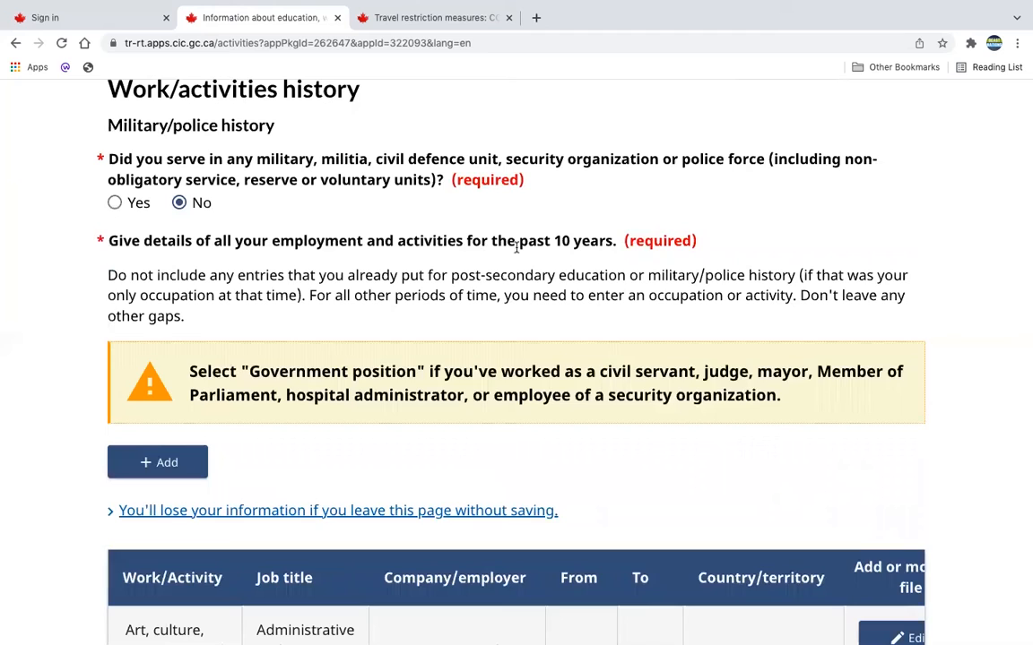
{"action": "left_click_drag", "start_coordinate": [617, 241], "coordinate": [107, 240]}
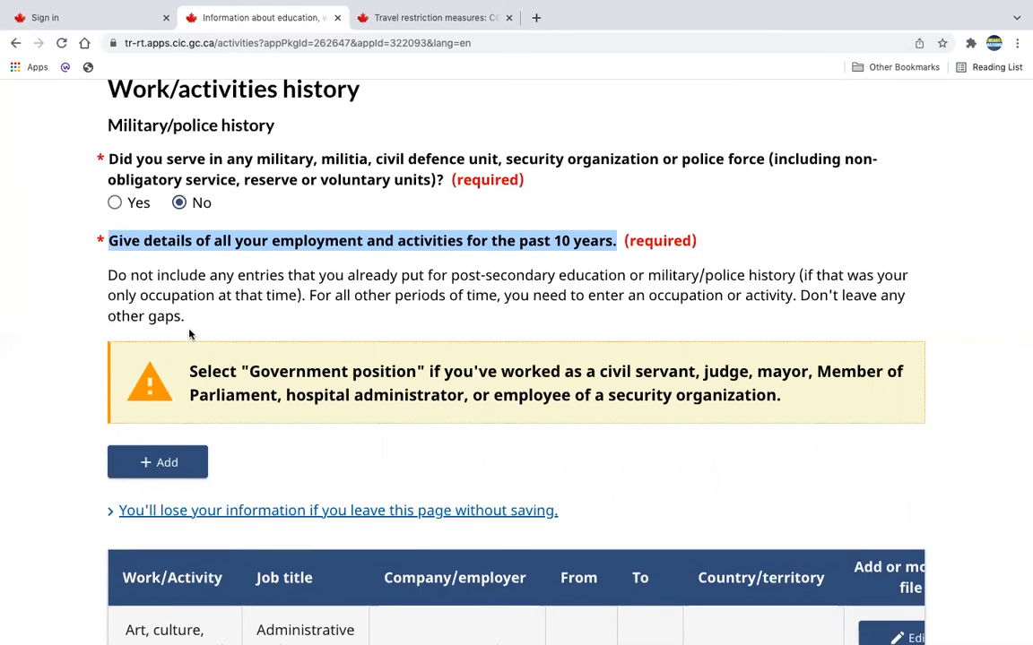
{"action": "left_click_drag", "start_coordinate": [191, 321], "coordinate": [310, 300]}
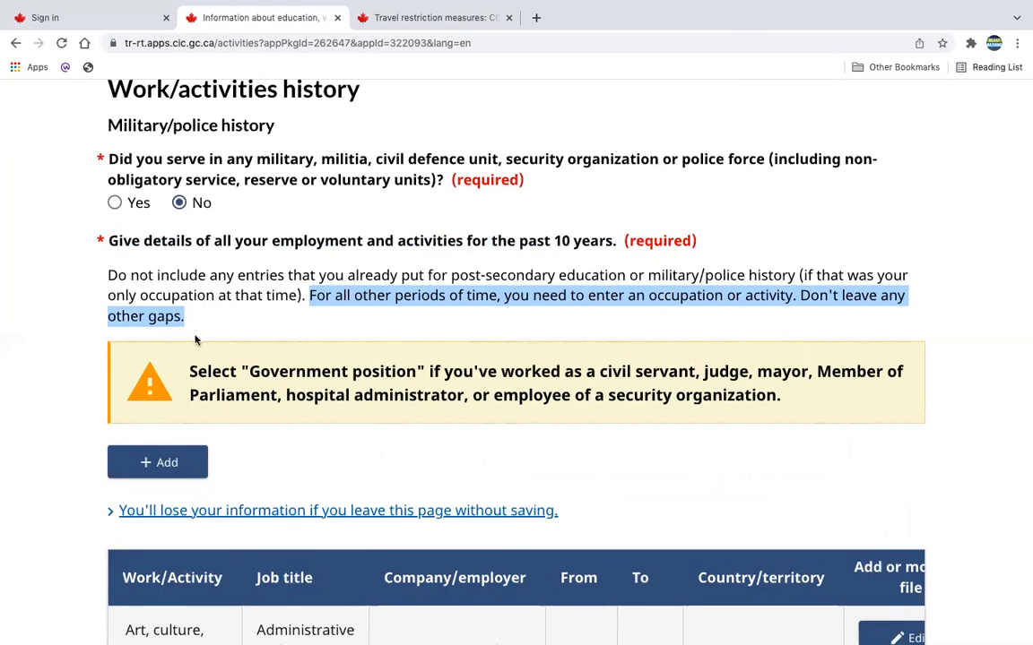
Examine the work and activity entries in the employment table alongside the instructions above it.
{"action": "scroll", "coordinate": [295, 324], "scroll_direction": "down", "scroll_amount": 4}
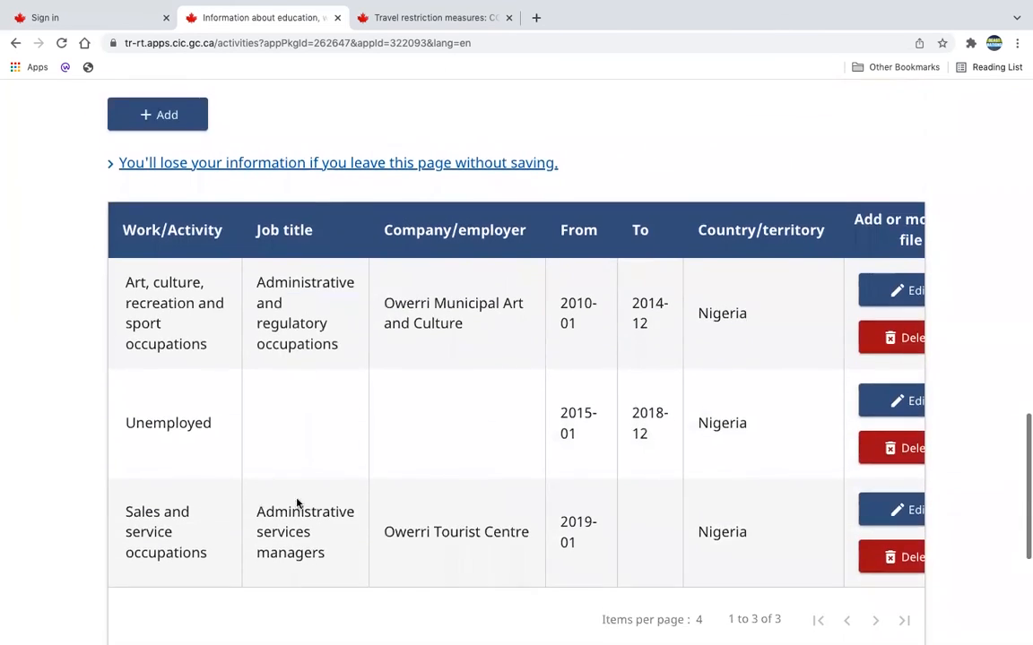
{"action": "scroll", "coordinate": [242, 350], "scroll_direction": "up", "scroll_amount": 1}
{"action": "scroll", "coordinate": [288, 439], "scroll_direction": "down", "scroll_amount": 1}
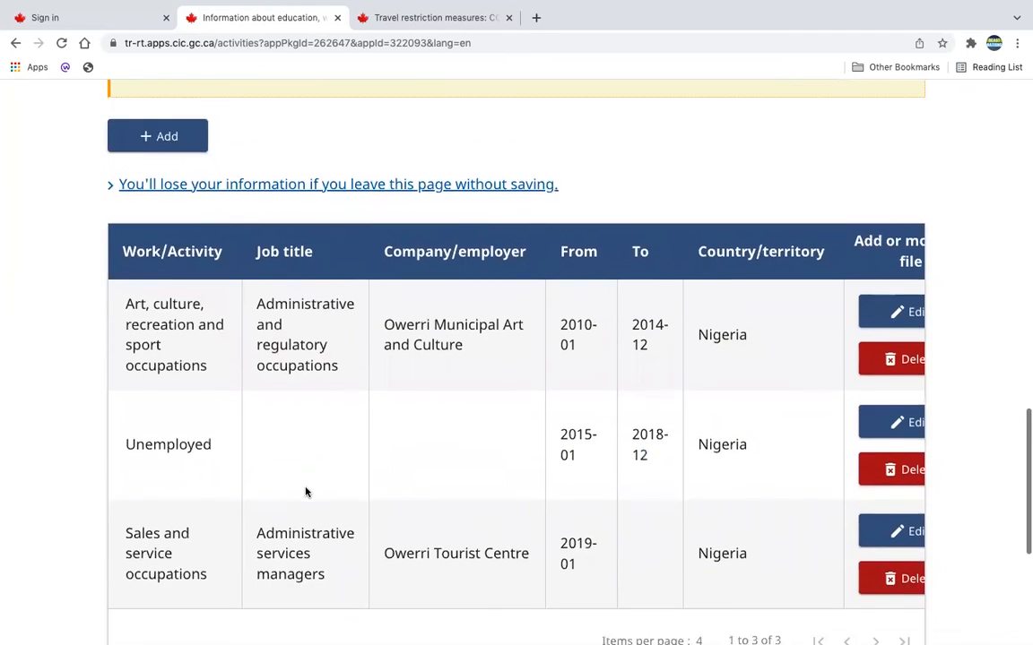
{"action": "scroll", "coordinate": [305, 492], "scroll_direction": "up", "scroll_amount": 3}
{"action": "scroll", "coordinate": [304, 492], "scroll_direction": "down", "scroll_amount": 1}
{"action": "scroll", "coordinate": [305, 492], "scroll_direction": "up", "scroll_amount": 1}
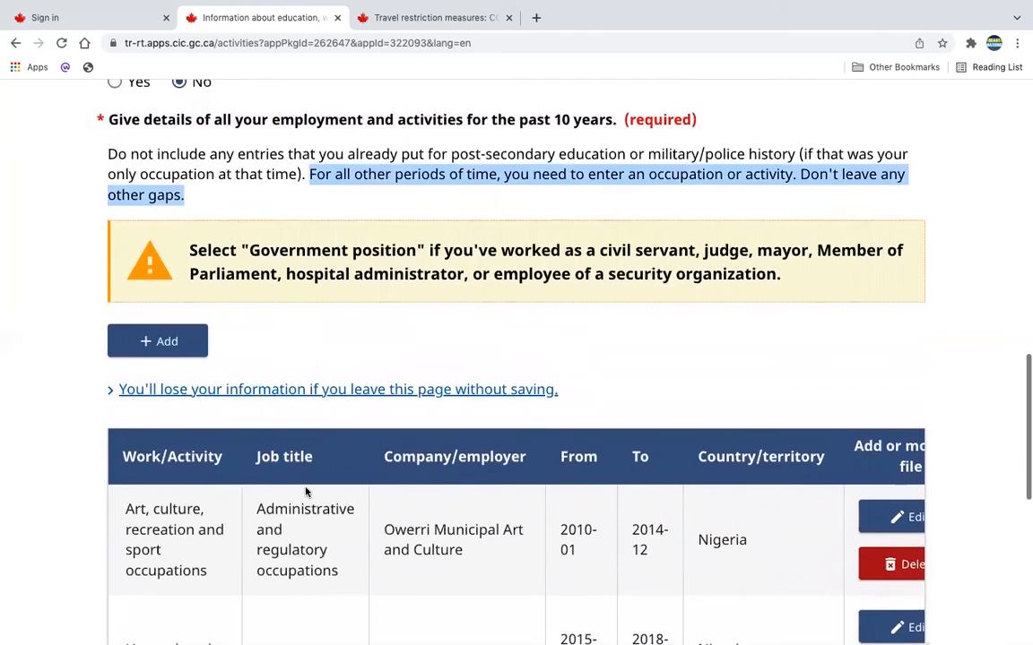
{"action": "scroll", "coordinate": [305, 492], "scroll_direction": "up", "scroll_amount": 1}
{"action": "scroll", "coordinate": [580, 277], "scroll_direction": "down", "scroll_amount": 3}
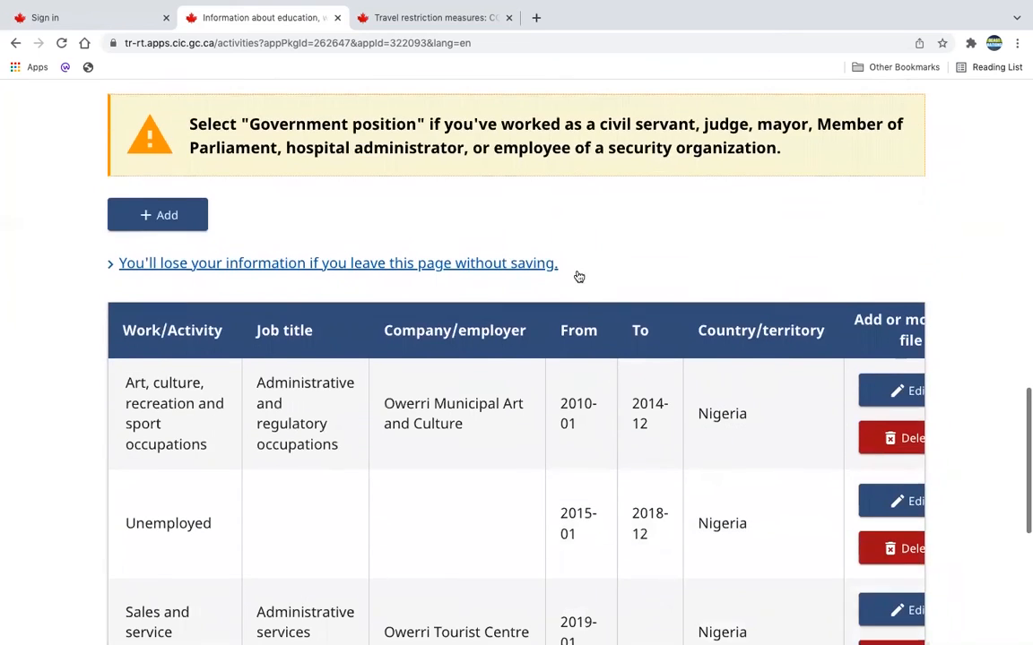
{"action": "scroll", "coordinate": [586, 418], "scroll_direction": "down", "scroll_amount": 2}
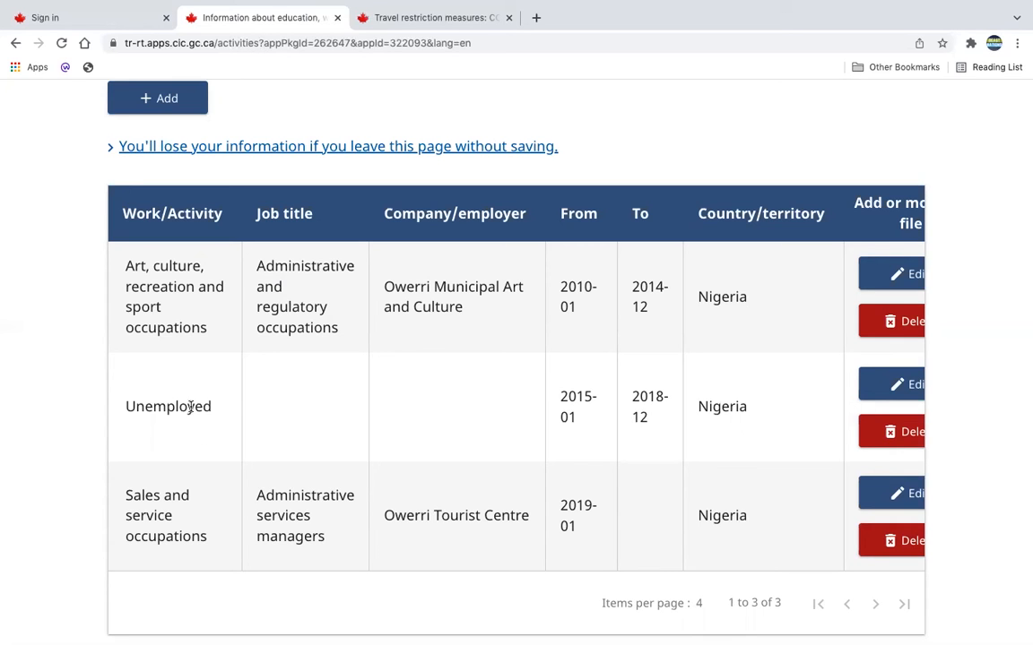
Compare the study dates in the education table with the unemployed period and the other entries in the work history.
{"action": "scroll", "coordinate": [190, 406], "scroll_direction": "up", "scroll_amount": 10}
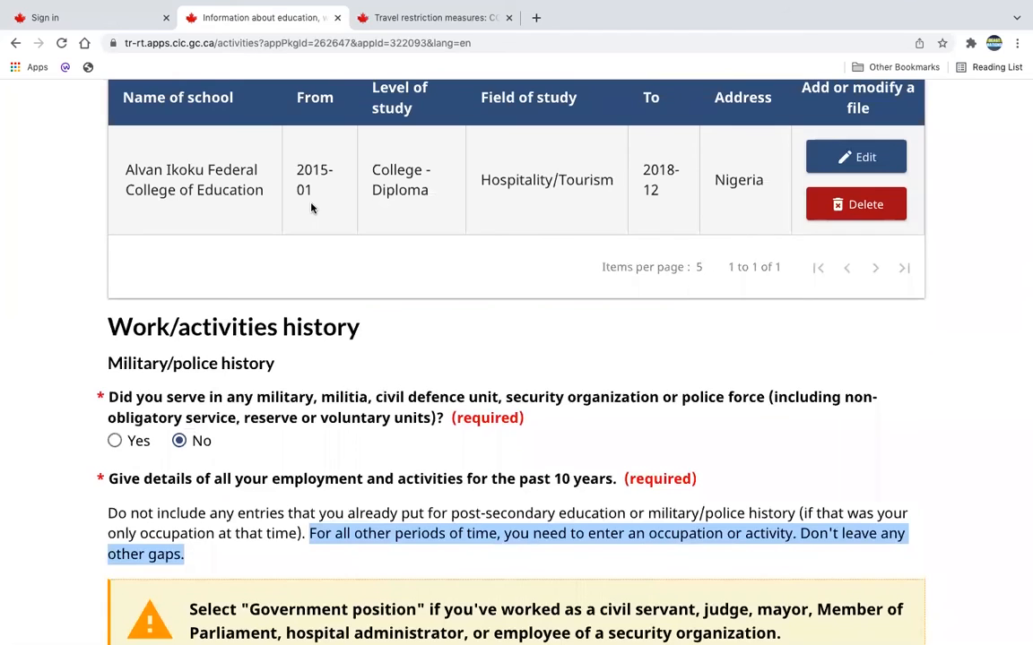
{"action": "scroll", "coordinate": [312, 206], "scroll_direction": "down", "scroll_amount": 8}
{"action": "scroll", "coordinate": [313, 205], "scroll_direction": "down", "scroll_amount": 1}
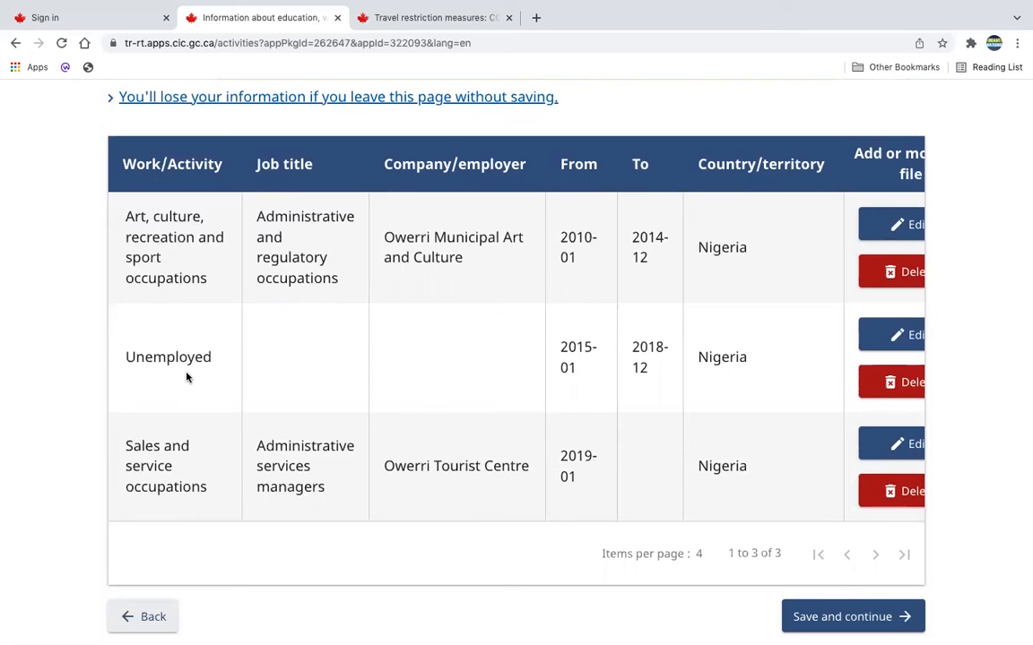
{"action": "scroll", "coordinate": [416, 378], "scroll_direction": "down", "scroll_amount": 2}
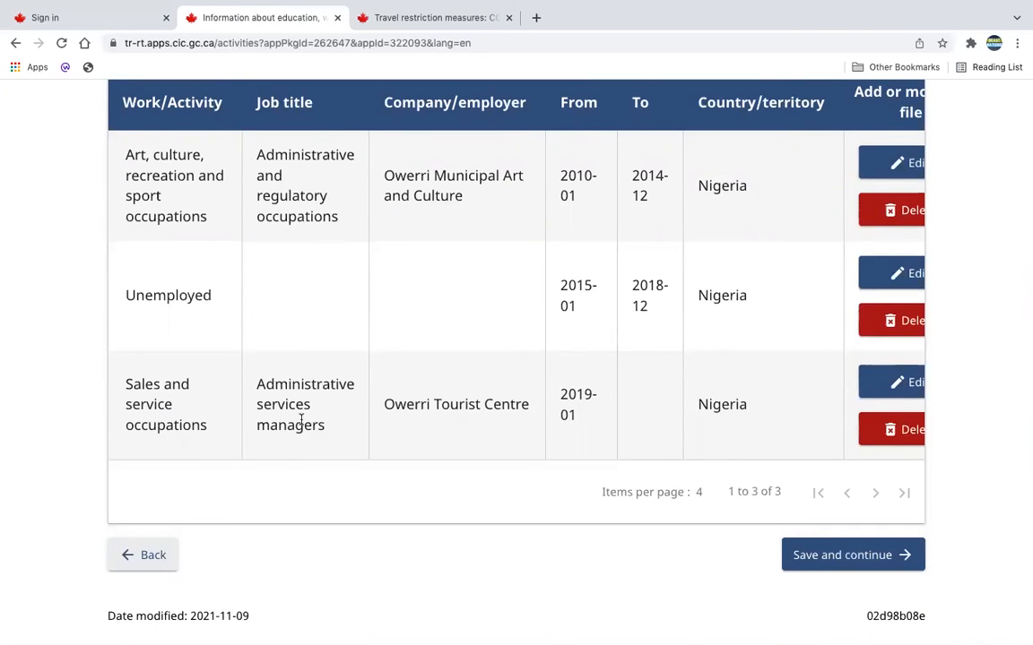
{"action": "scroll", "coordinate": [301, 420], "scroll_direction": "down", "scroll_amount": 1}
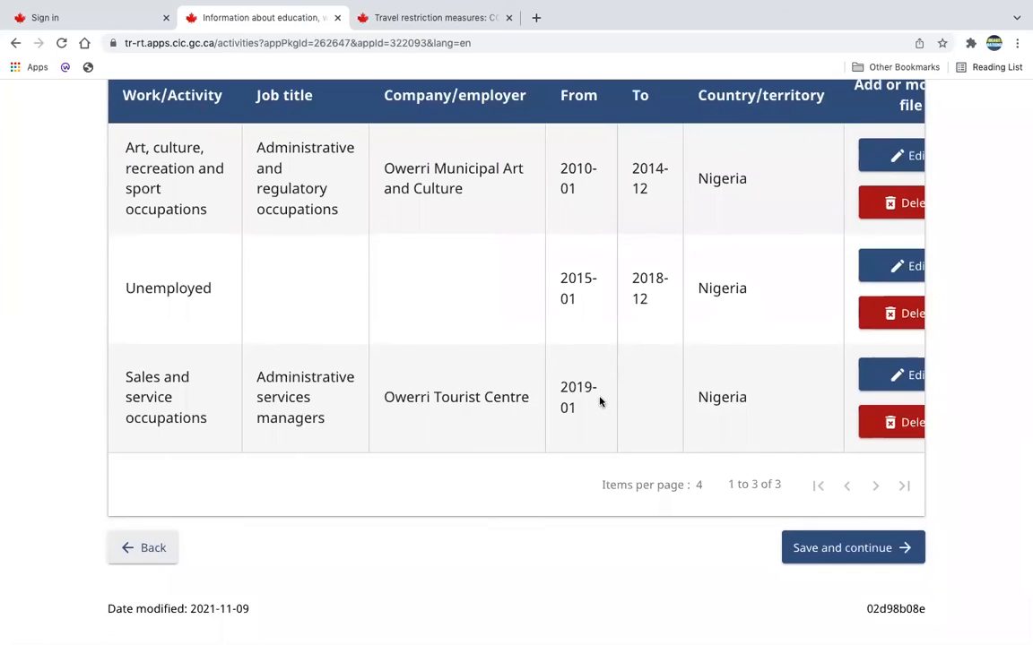
Check the work history dates for continuous coverage against the instruction not to leave any gaps.
{"action": "left_click_drag", "start_coordinate": [597, 404], "coordinate": [558, 167]}
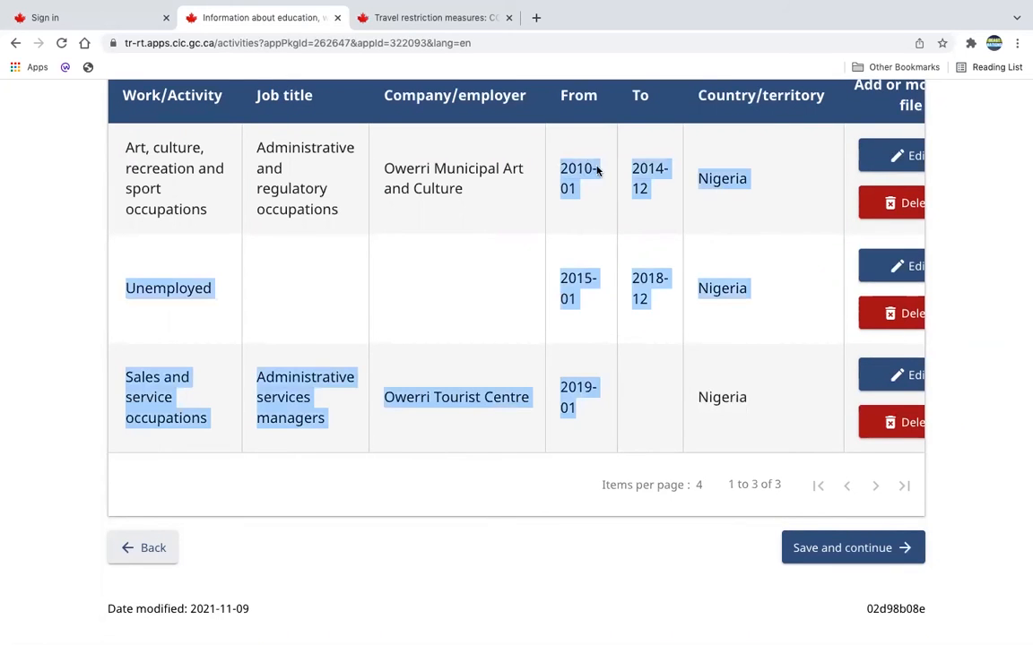
{"action": "scroll", "coordinate": [591, 218], "scroll_direction": "up", "scroll_amount": 5}
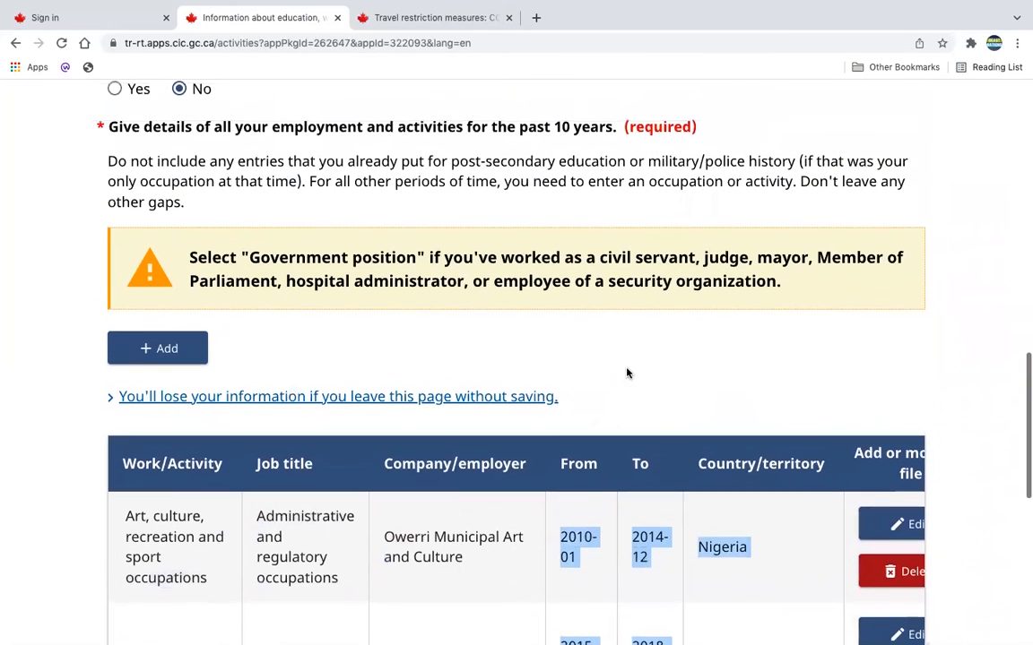
{"action": "left_click_drag", "start_coordinate": [187, 202], "coordinate": [793, 181]}
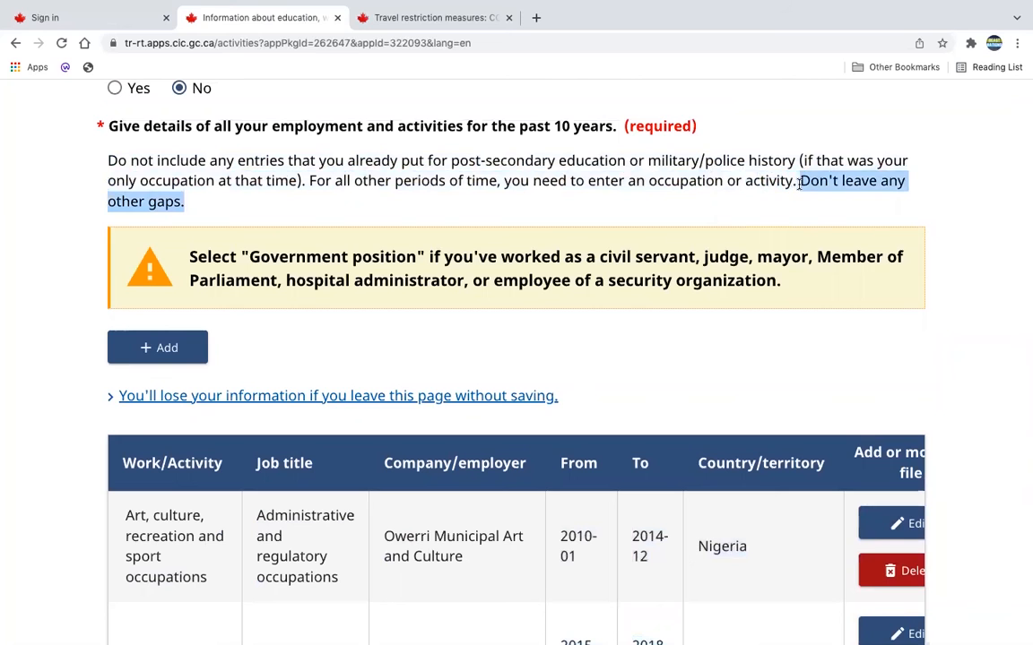
{"action": "scroll", "coordinate": [799, 183], "scroll_direction": "down", "scroll_amount": 6}
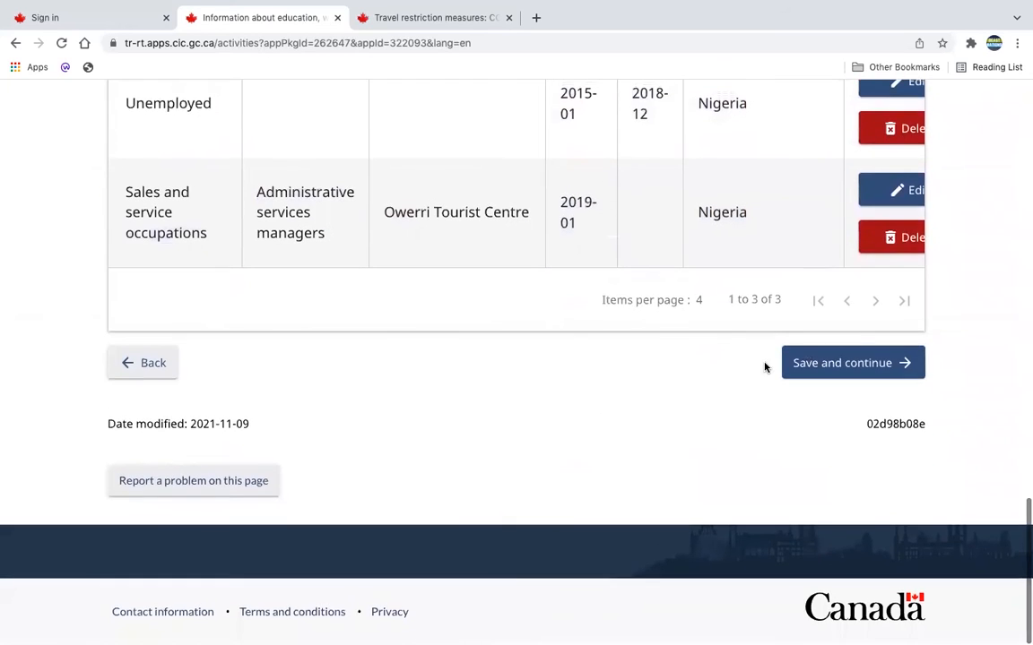
Preview the blank work details form and cancel it, then save the activities page and continue to travel history.
{"action": "scroll", "coordinate": [720, 394], "scroll_direction": "up", "scroll_amount": 3}
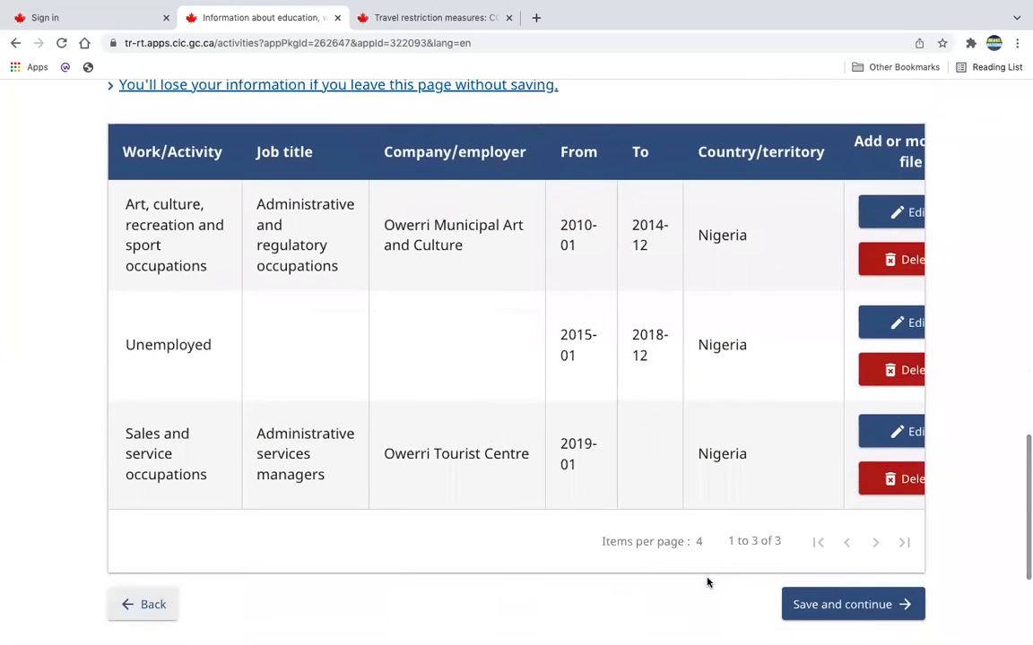
{"action": "scroll", "coordinate": [724, 578], "scroll_direction": "down", "scroll_amount": 1}
{"action": "scroll", "coordinate": [725, 578], "scroll_direction": "up", "scroll_amount": 3}
{"action": "left_click", "coordinate": [179, 202]}
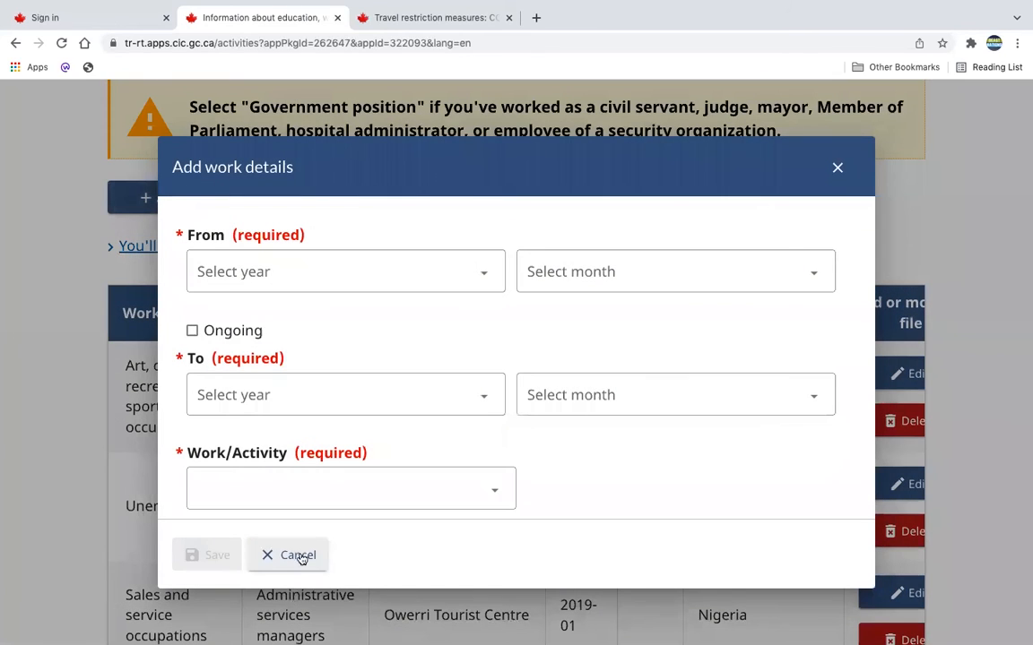
{"action": "left_click", "coordinate": [298, 555]}
{"action": "scroll", "coordinate": [630, 556], "scroll_direction": "down", "scroll_amount": 4}
{"action": "left_click", "coordinate": [819, 412]}
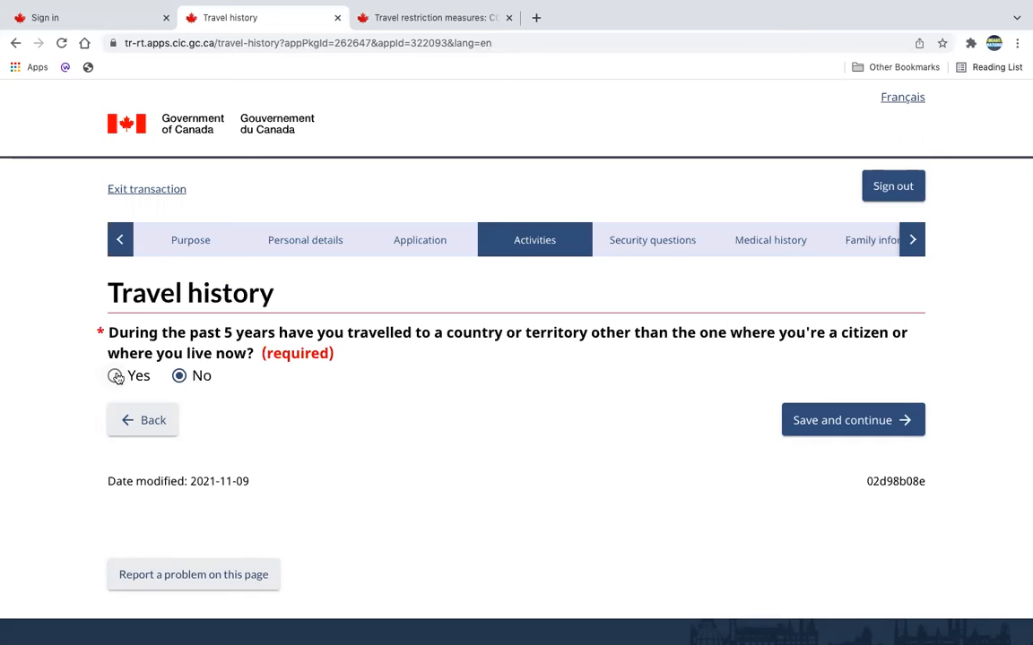
Try answering Yes to travel in the past 5 years and open a blank travel record, then cancel the record.
{"action": "left_click", "coordinate": [117, 376]}
{"action": "scroll", "coordinate": [449, 456], "scroll_direction": "down", "scroll_amount": 2}
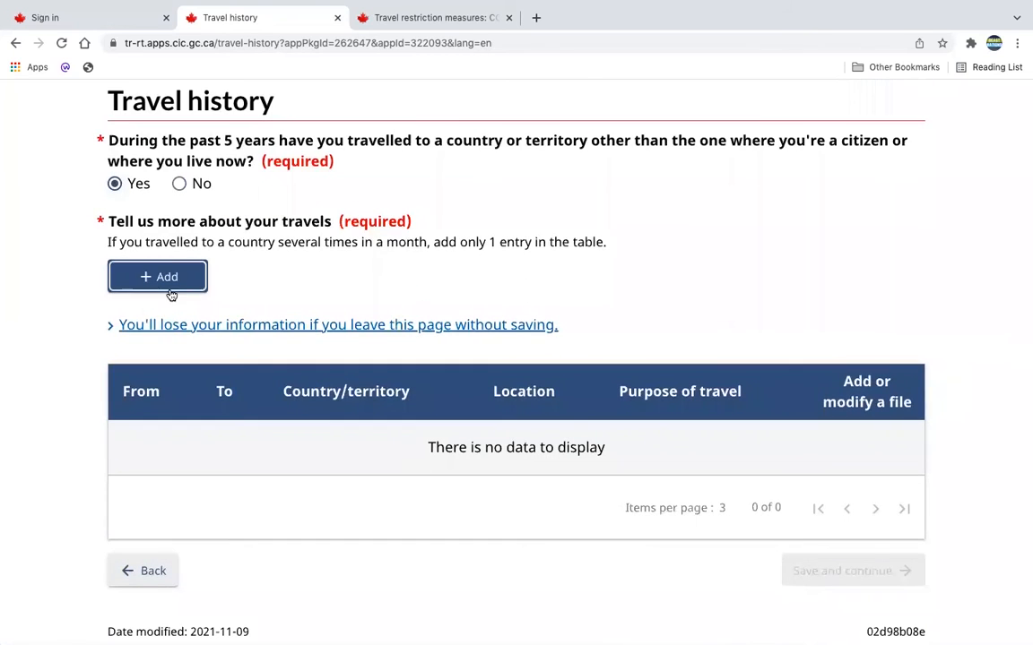
{"action": "left_click", "coordinate": [172, 282]}
{"action": "left_click", "coordinate": [295, 557]}
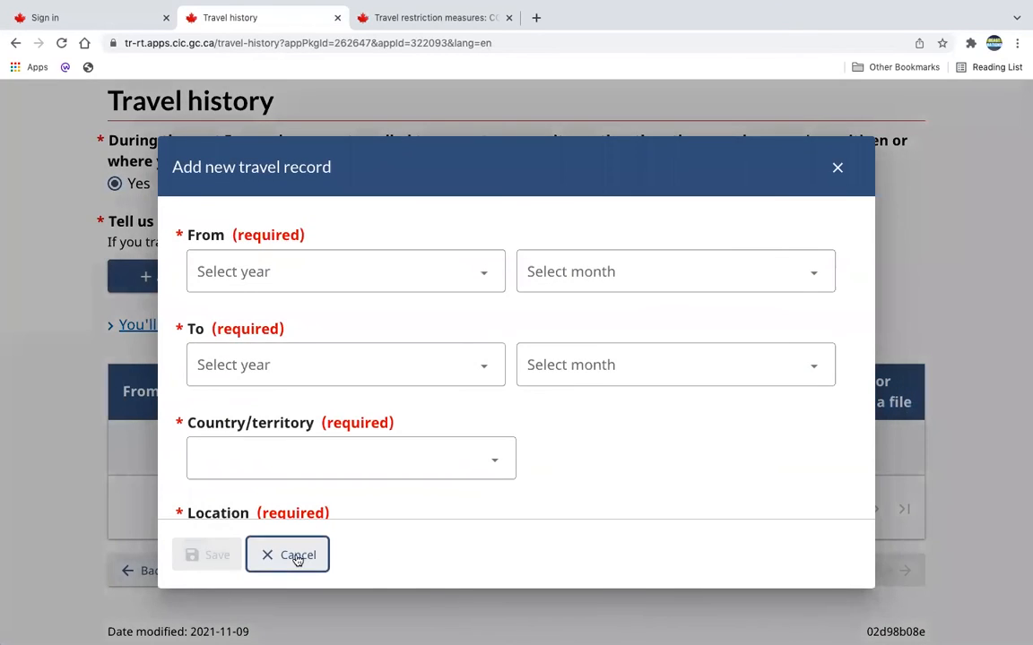
Answer No to travel in the past 5 years, then save both travel history pages and continue to the security questions.
{"action": "left_click", "coordinate": [179, 183]}
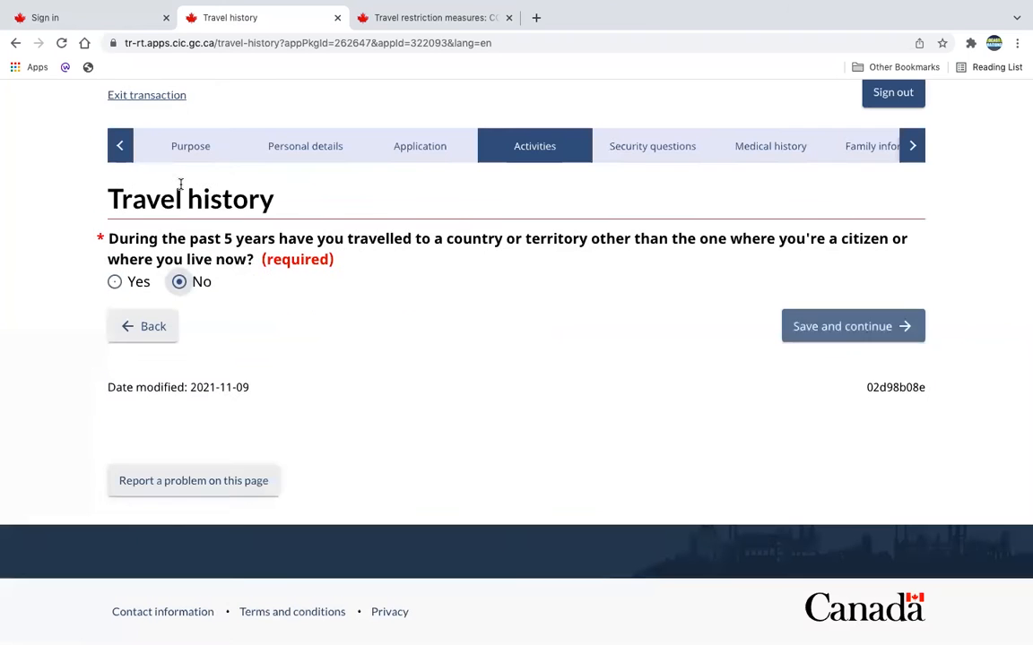
{"action": "left_click", "coordinate": [851, 336]}
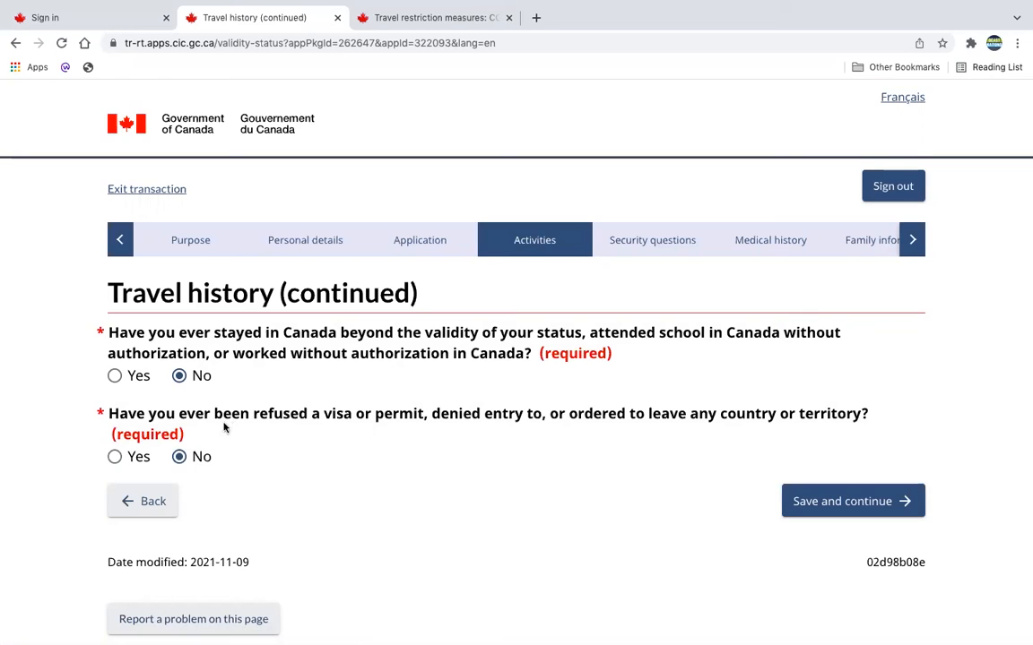
{"action": "left_click", "coordinate": [845, 511]}
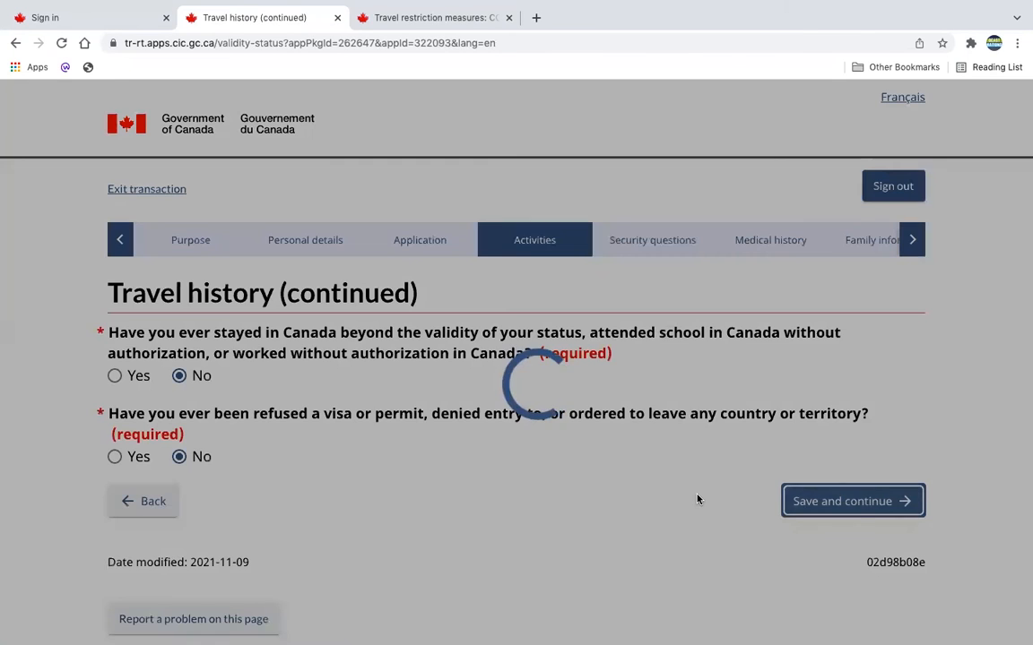
Review the criminality and security answers, then save both security pages and continue to the medical history section.
{"action": "scroll", "coordinate": [677, 596], "scroll_direction": "down", "scroll_amount": 2}
{"action": "scroll", "coordinate": [675, 593], "scroll_direction": "down", "scroll_amount": 1}
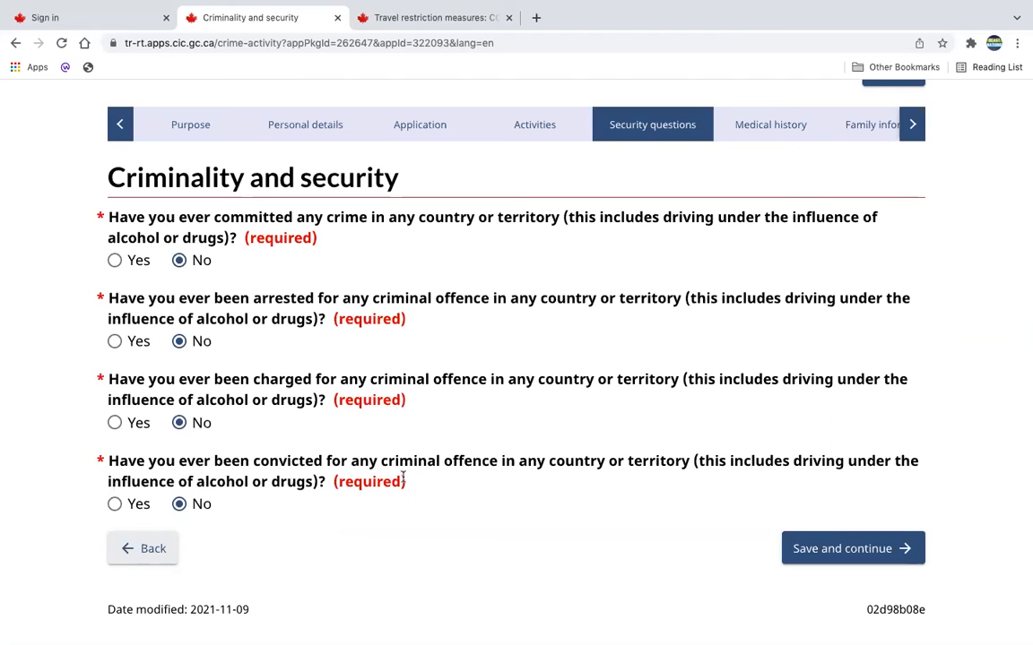
{"action": "left_click", "coordinate": [833, 551]}
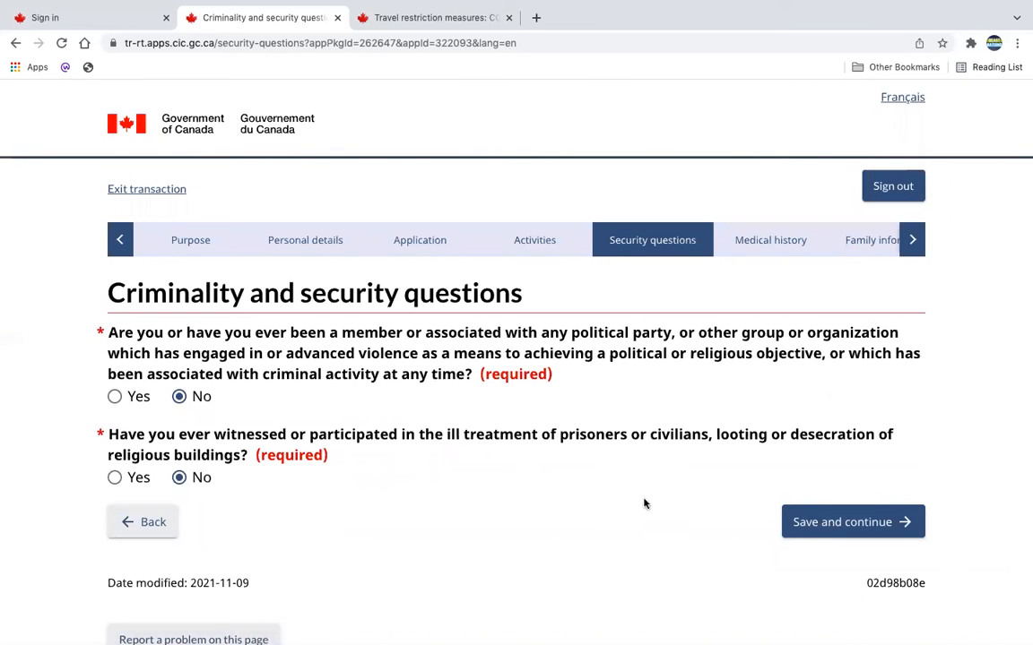
{"action": "left_click", "coordinate": [848, 524]}
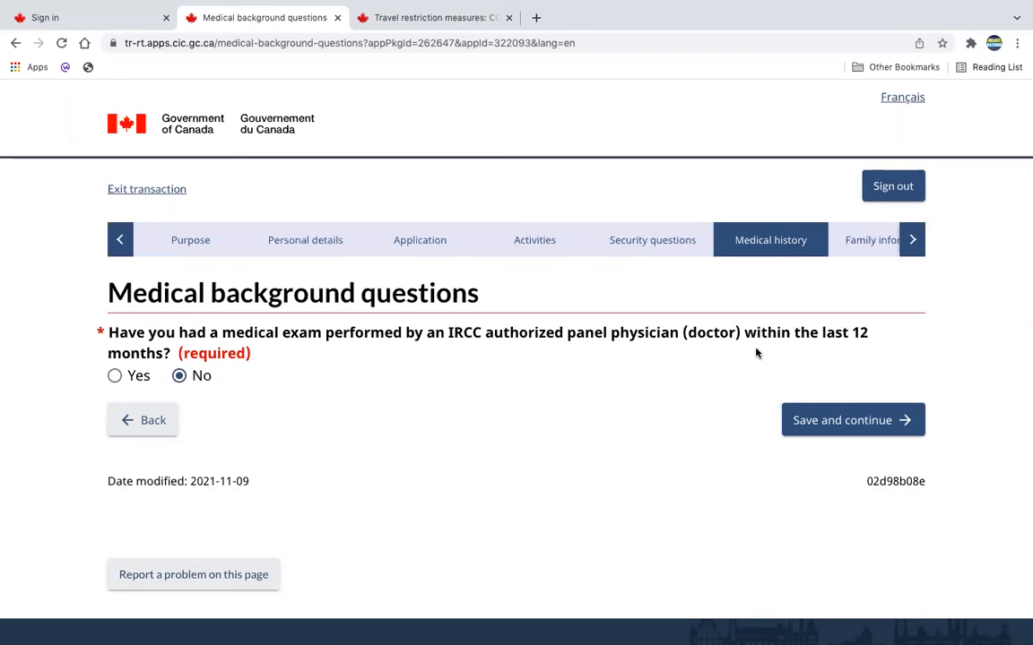
Try answering Yes to the medical exam question and view the optional IME or UMI number field.
{"action": "left_click", "coordinate": [114, 376]}
{"action": "scroll", "coordinate": [375, 459], "scroll_direction": "down", "scroll_amount": 3}
{"action": "left_click", "coordinate": [281, 395]}
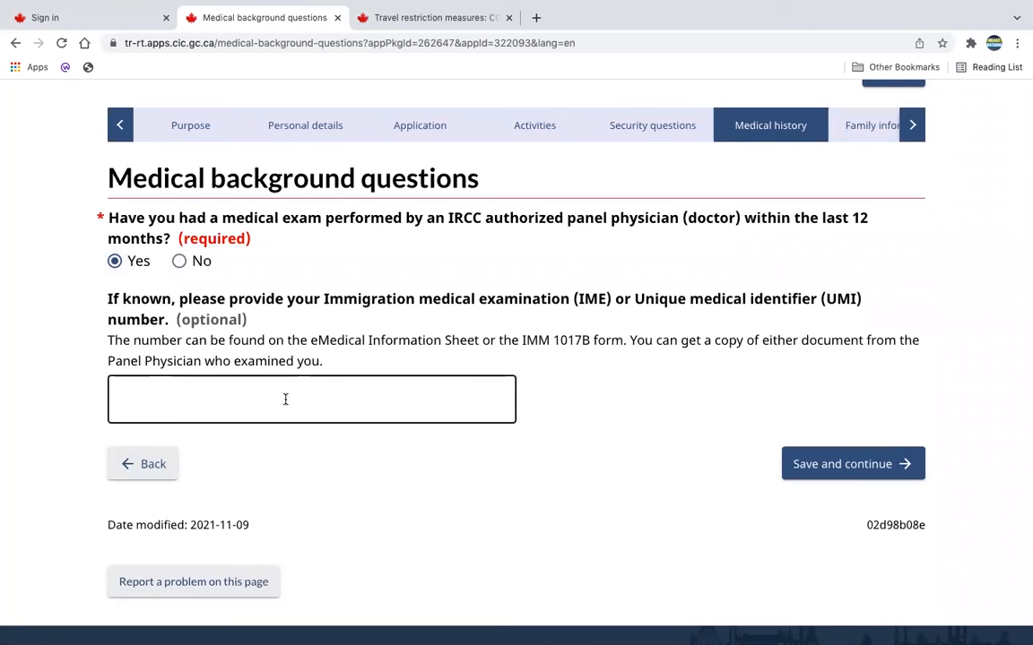
{"action": "left_click", "coordinate": [310, 301]}
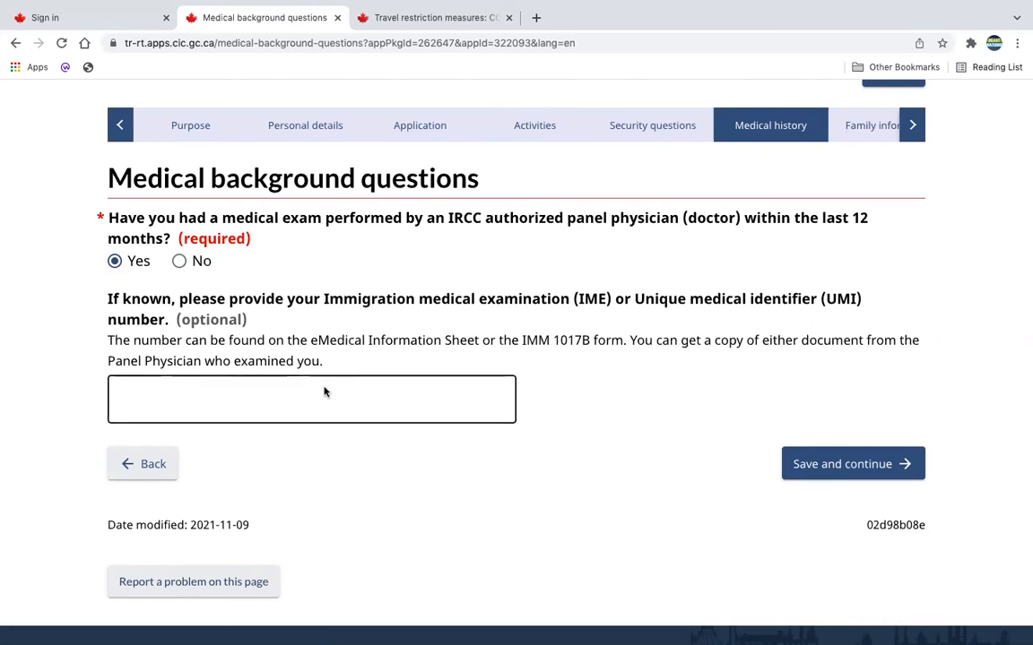
Answer No to the medical exam question, then save all three medical background pages and continue to the family information section.
{"action": "left_click", "coordinate": [180, 261]}
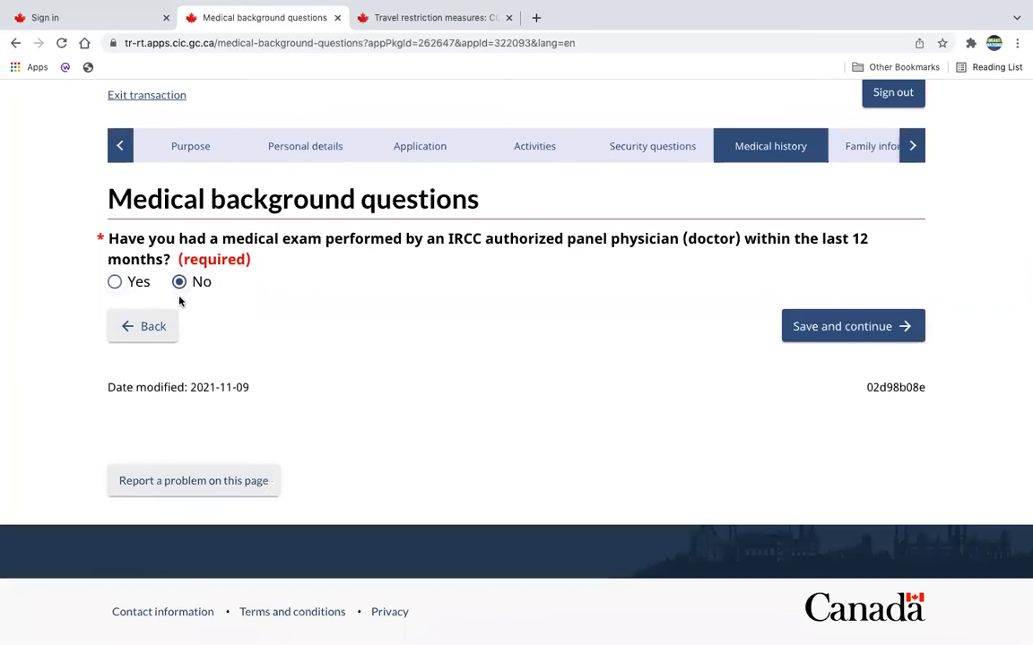
{"action": "left_click", "coordinate": [811, 327]}
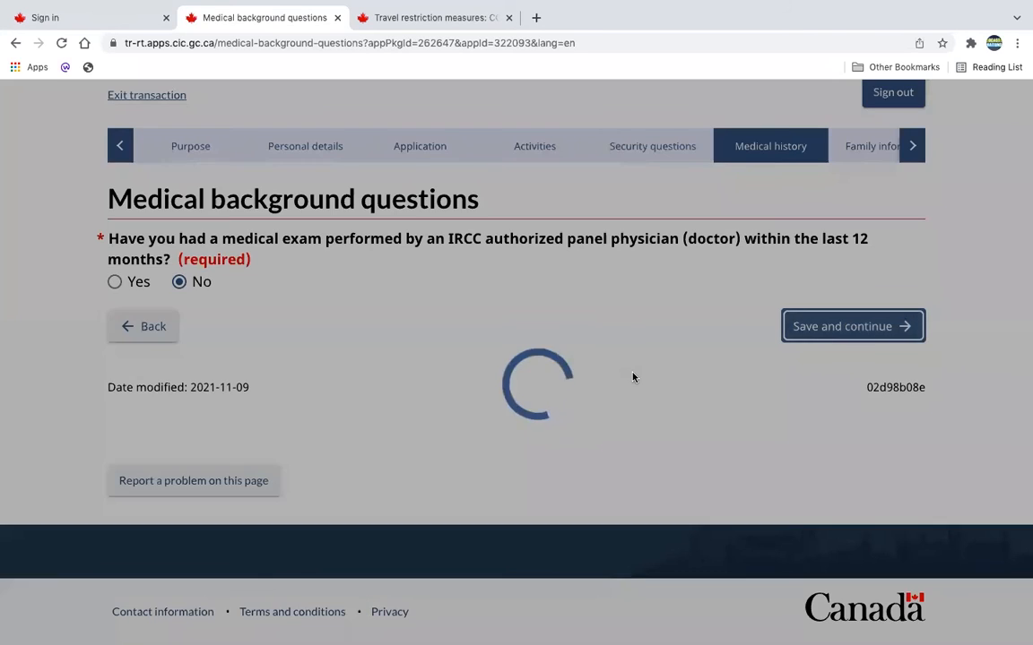
{"action": "scroll", "coordinate": [608, 444], "scroll_direction": "down", "scroll_amount": 2}
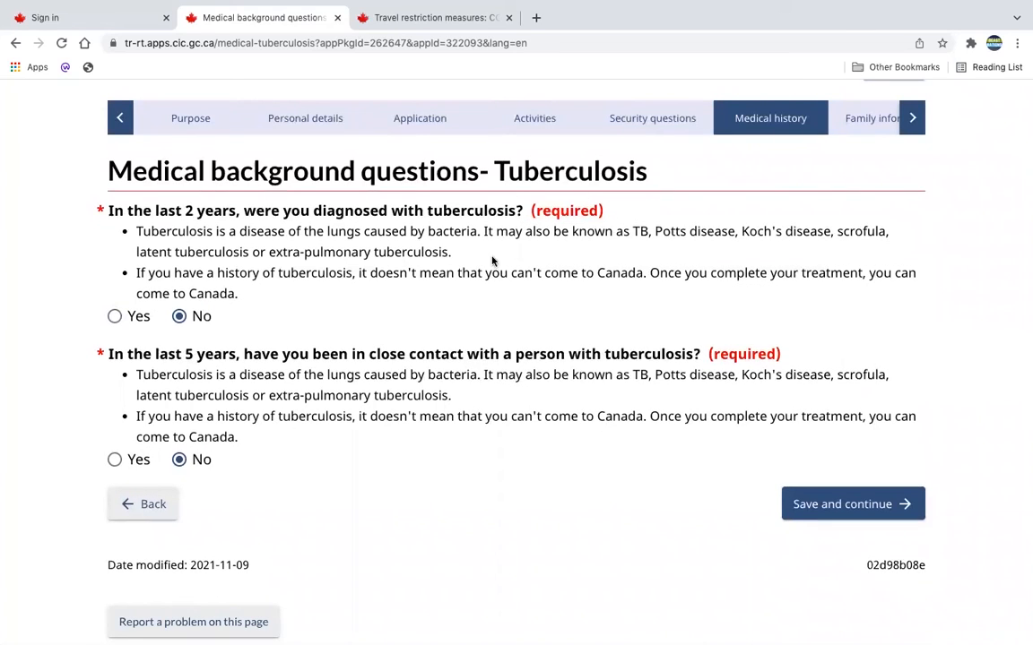
{"action": "left_click", "coordinate": [794, 502]}
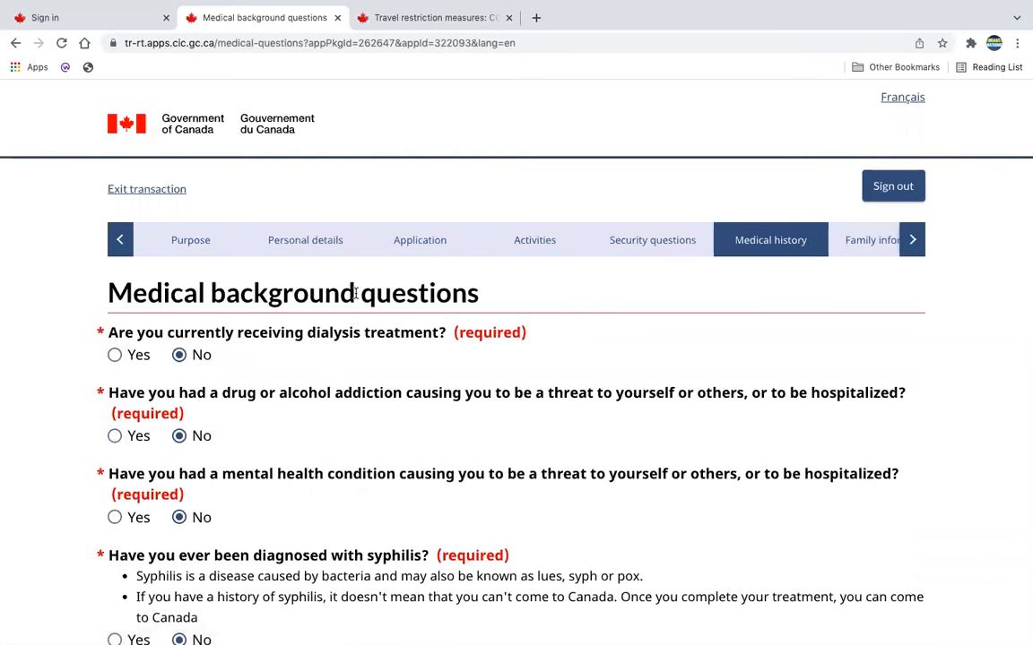
{"action": "scroll", "coordinate": [355, 294], "scroll_direction": "down", "scroll_amount": 3}
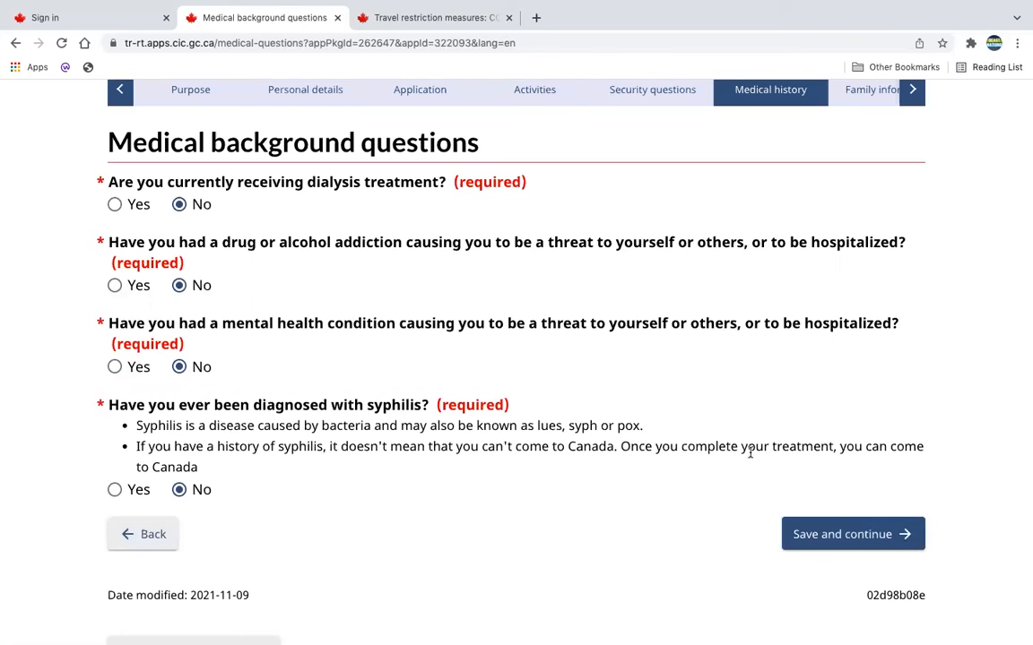
{"action": "left_click", "coordinate": [860, 536]}
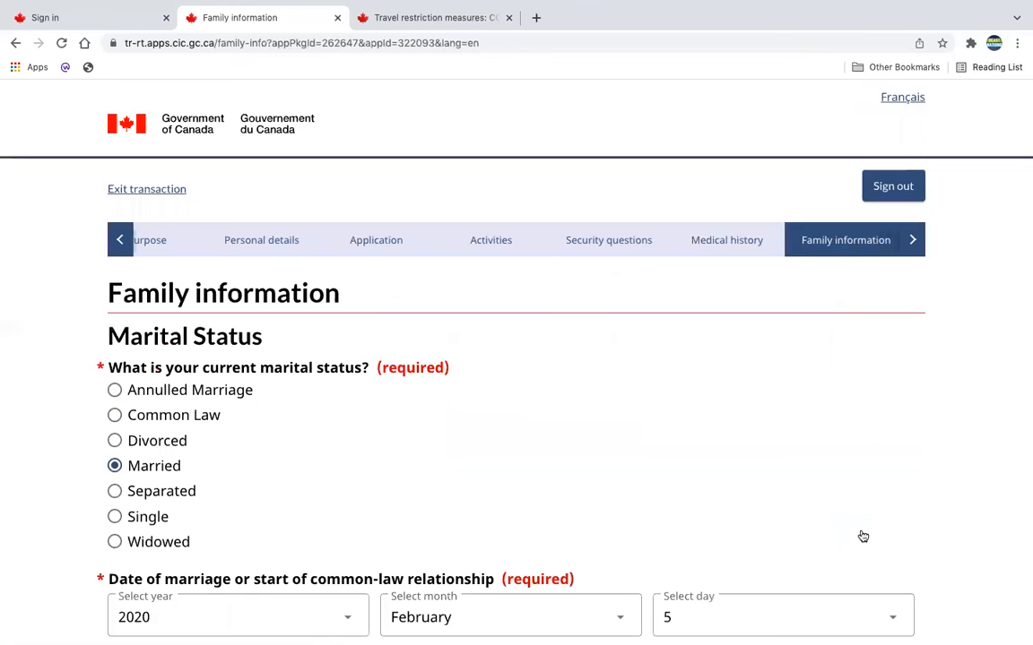
Review the marital status, marriage date, and the spouse's name, birth details and occupation.
{"action": "left_click_drag", "start_coordinate": [341, 293], "coordinate": [100, 296]}
{"action": "scroll", "coordinate": [281, 426], "scroll_direction": "down", "scroll_amount": 2}
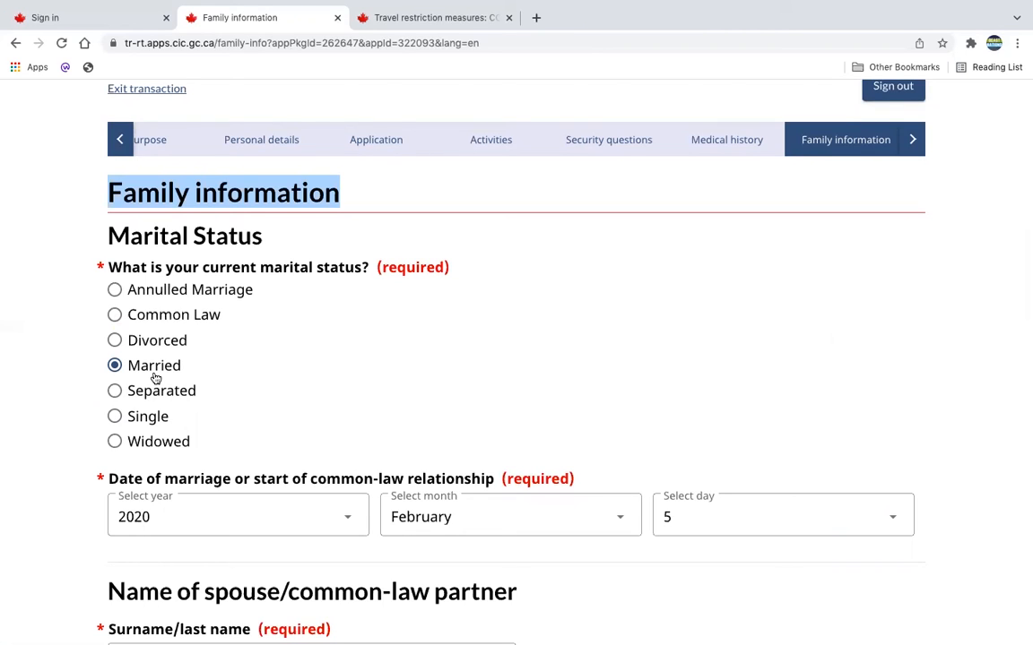
{"action": "scroll", "coordinate": [404, 416], "scroll_direction": "down", "scroll_amount": 3}
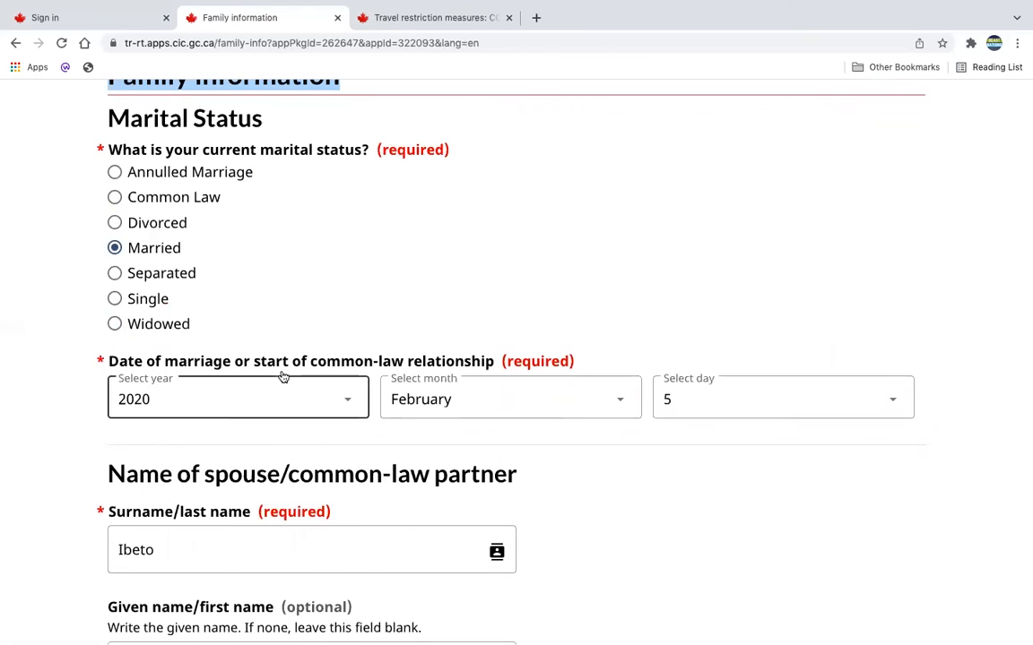
{"action": "scroll", "coordinate": [439, 395], "scroll_direction": "down", "scroll_amount": 2}
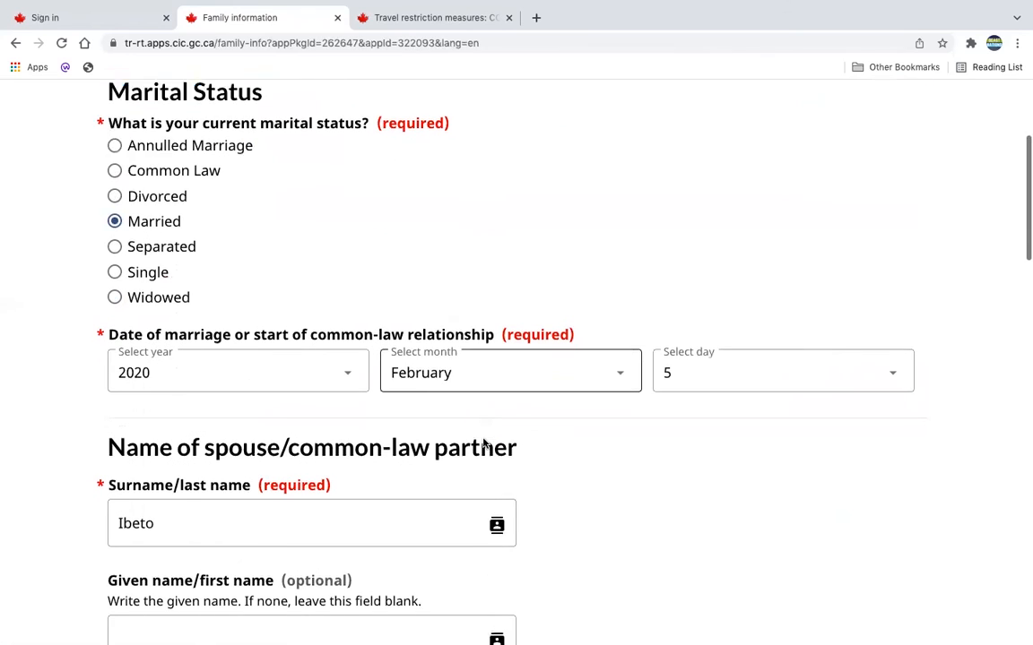
{"action": "scroll", "coordinate": [369, 364], "scroll_direction": "down", "scroll_amount": 3}
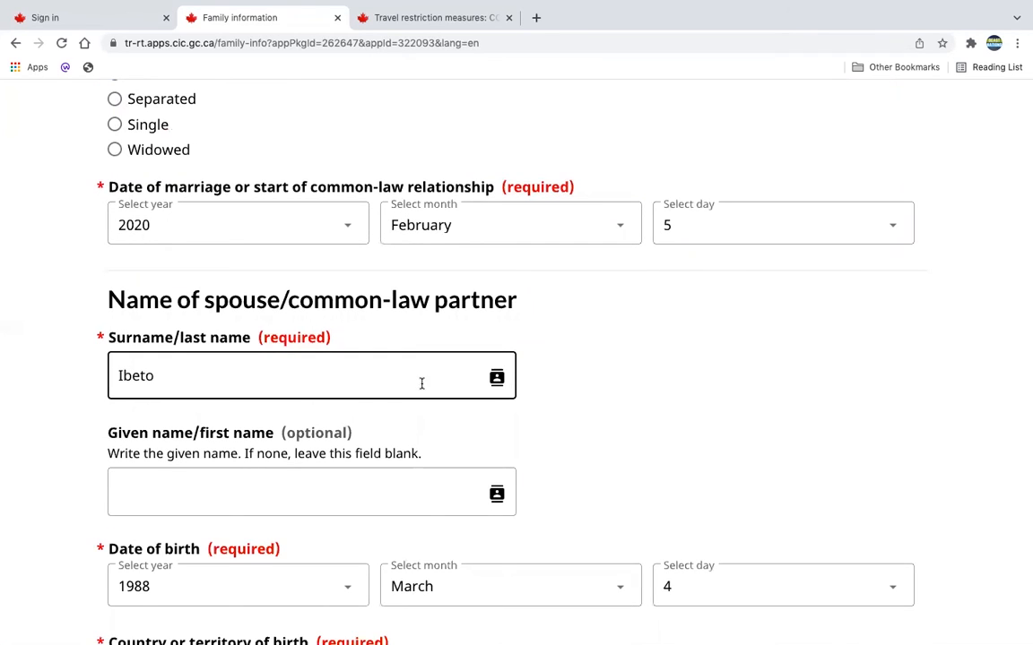
{"action": "scroll", "coordinate": [458, 397], "scroll_direction": "down", "scroll_amount": 3}
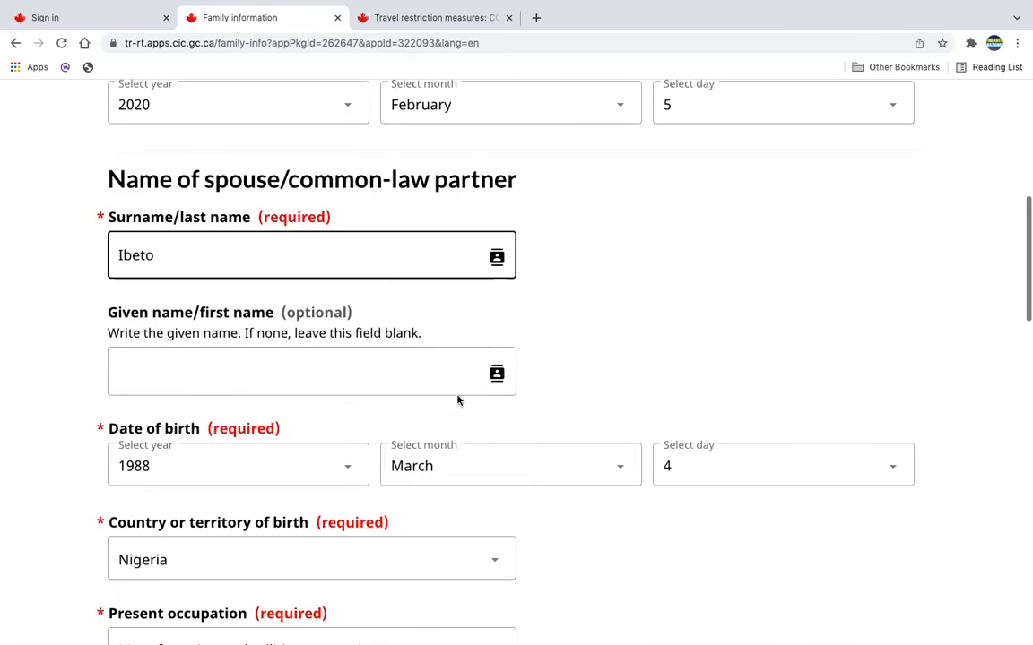
{"action": "scroll", "coordinate": [458, 400], "scroll_direction": "down", "scroll_amount": 1}
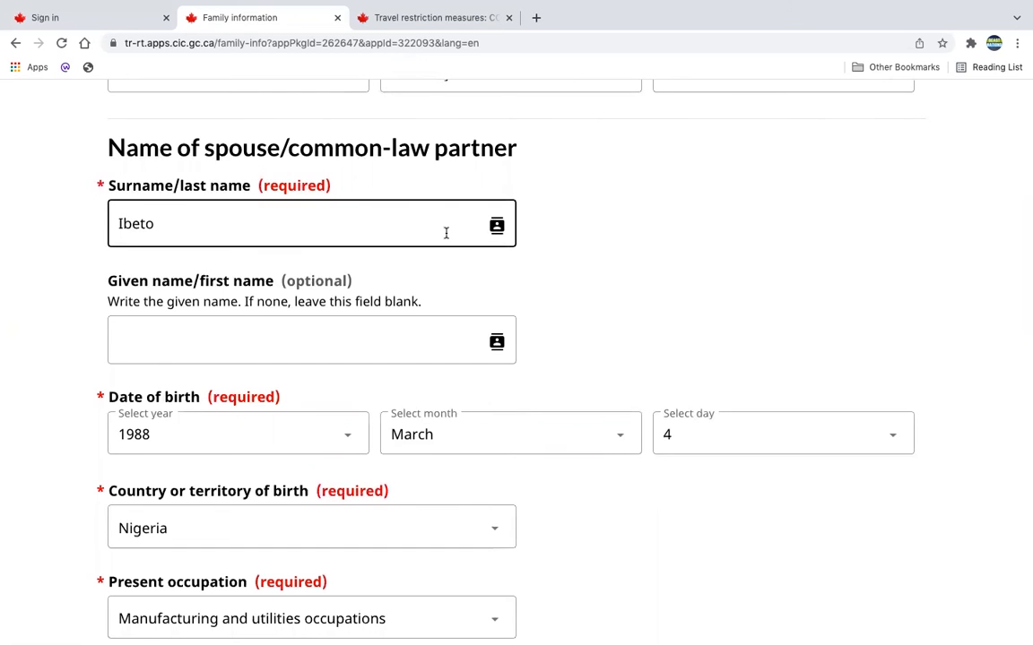
{"action": "scroll", "coordinate": [537, 260], "scroll_direction": "down", "scroll_amount": 1}
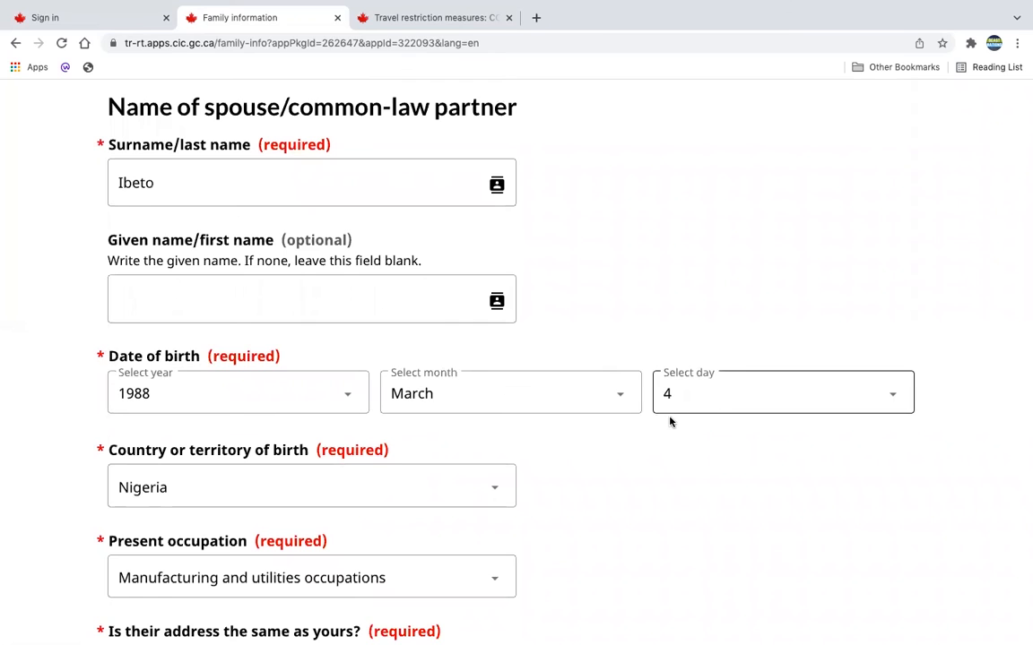
{"action": "scroll", "coordinate": [509, 368], "scroll_direction": "down", "scroll_amount": 4}
{"action": "scroll", "coordinate": [403, 334], "scroll_direction": "down", "scroll_amount": 1}
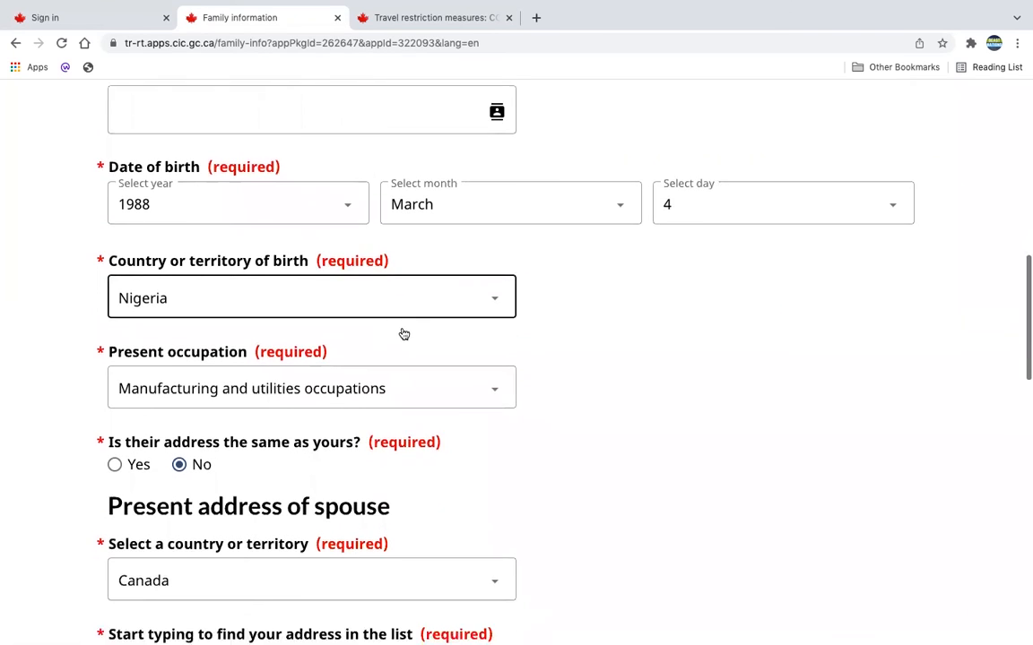
Review the spouse's present address and accompanying answer, then save the family information page and continue to the children page.
{"action": "scroll", "coordinate": [355, 384], "scroll_direction": "down", "scroll_amount": 3}
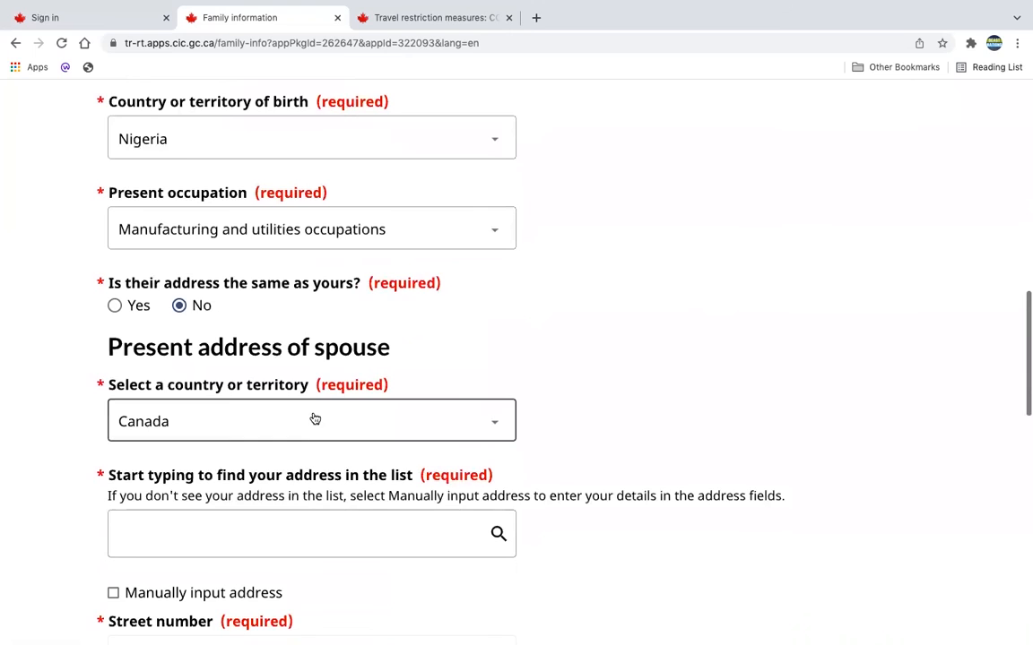
{"action": "scroll", "coordinate": [296, 429], "scroll_direction": "down", "scroll_amount": 3}
{"action": "scroll", "coordinate": [298, 428], "scroll_direction": "up", "scroll_amount": 1}
{"action": "scroll", "coordinate": [298, 429], "scroll_direction": "down", "scroll_amount": 1}
{"action": "scroll", "coordinate": [298, 429], "scroll_direction": "down", "scroll_amount": 4}
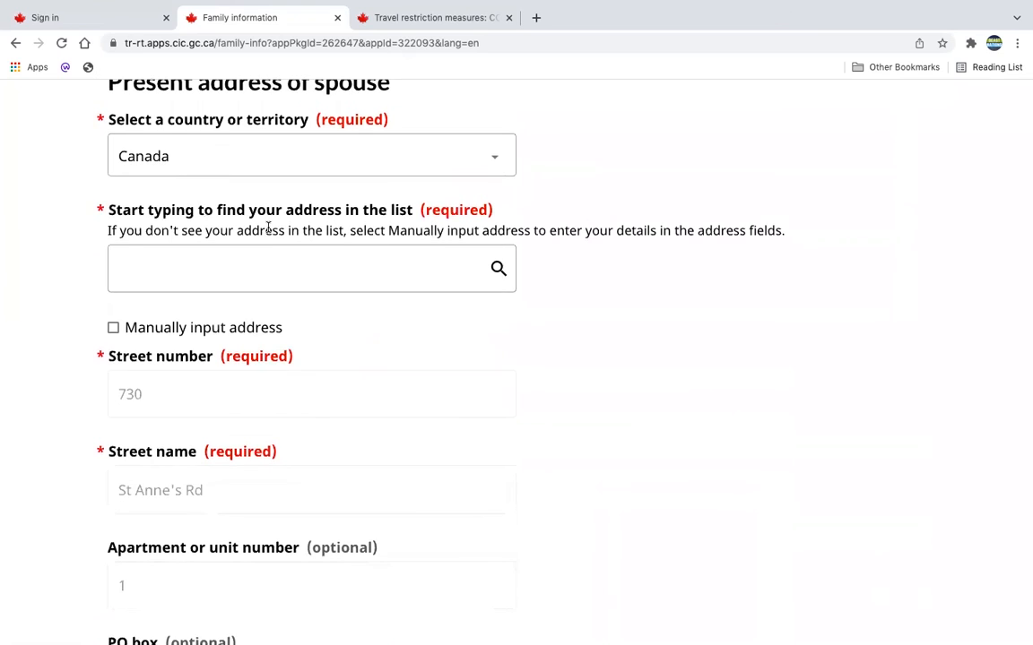
{"action": "scroll", "coordinate": [344, 443], "scroll_direction": "down", "scroll_amount": 8}
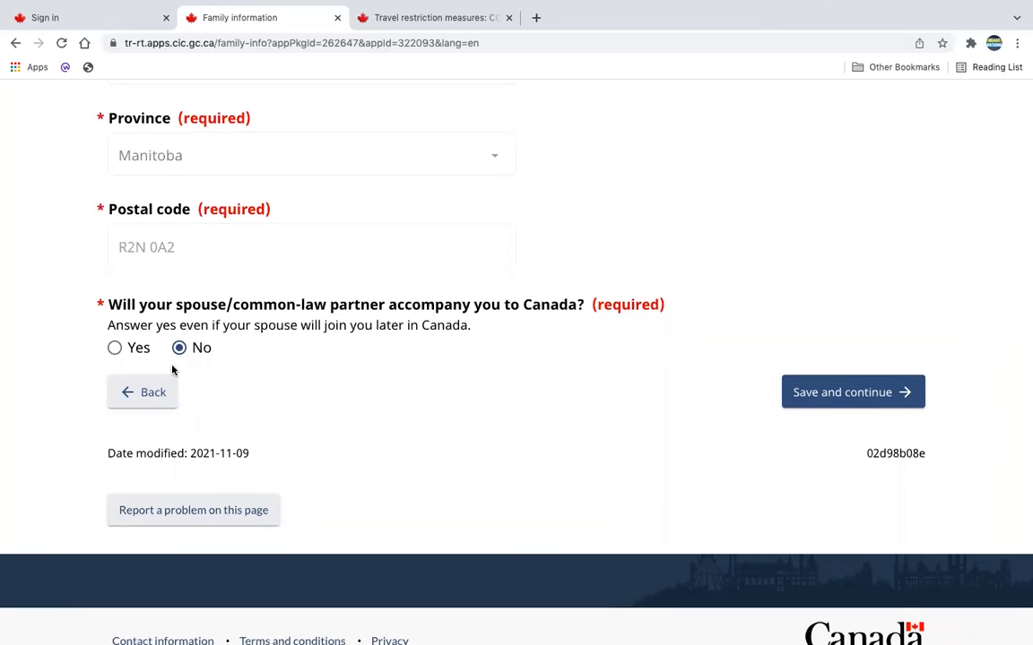
{"action": "left_click", "coordinate": [848, 397]}
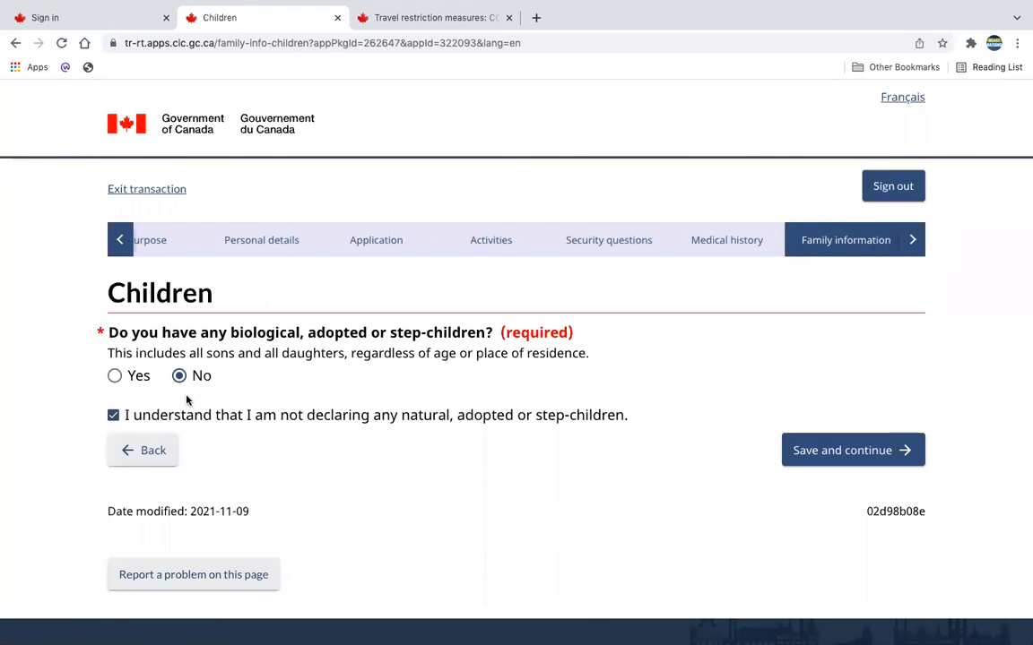
Try answering Yes to having children and open a blank child record, then cancel the record.
{"action": "left_click", "coordinate": [115, 378]}
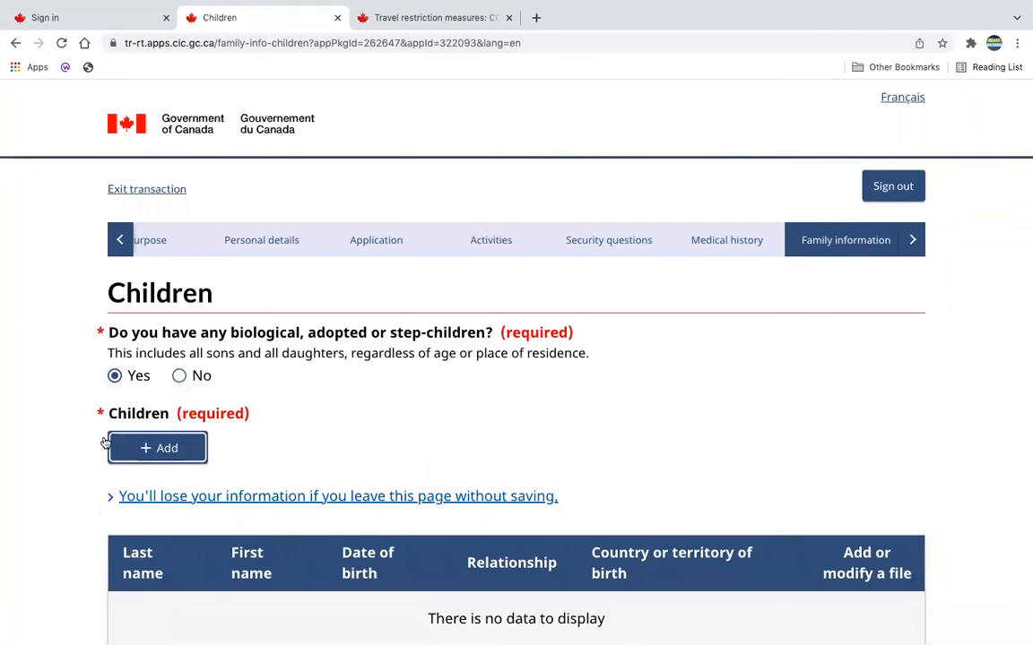
{"action": "scroll", "coordinate": [315, 446], "scroll_direction": "down", "scroll_amount": 1}
{"action": "scroll", "coordinate": [316, 446], "scroll_direction": "down", "scroll_amount": 2}
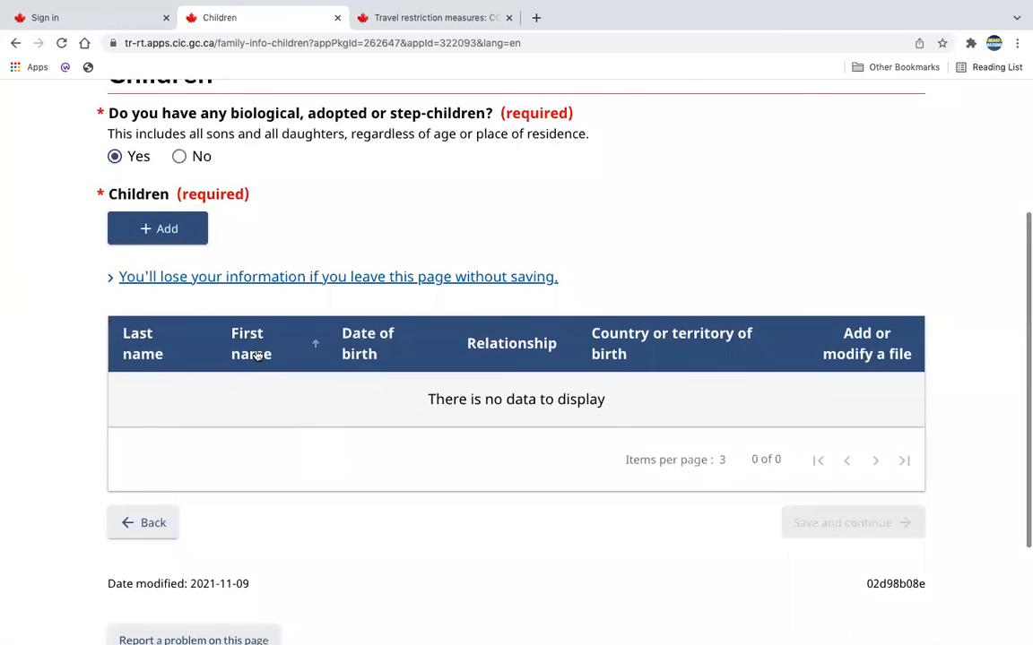
{"action": "left_click", "coordinate": [167, 243]}
{"action": "left_click", "coordinate": [288, 554]}
{"action": "scroll", "coordinate": [214, 276], "scroll_direction": "up", "scroll_amount": 1}
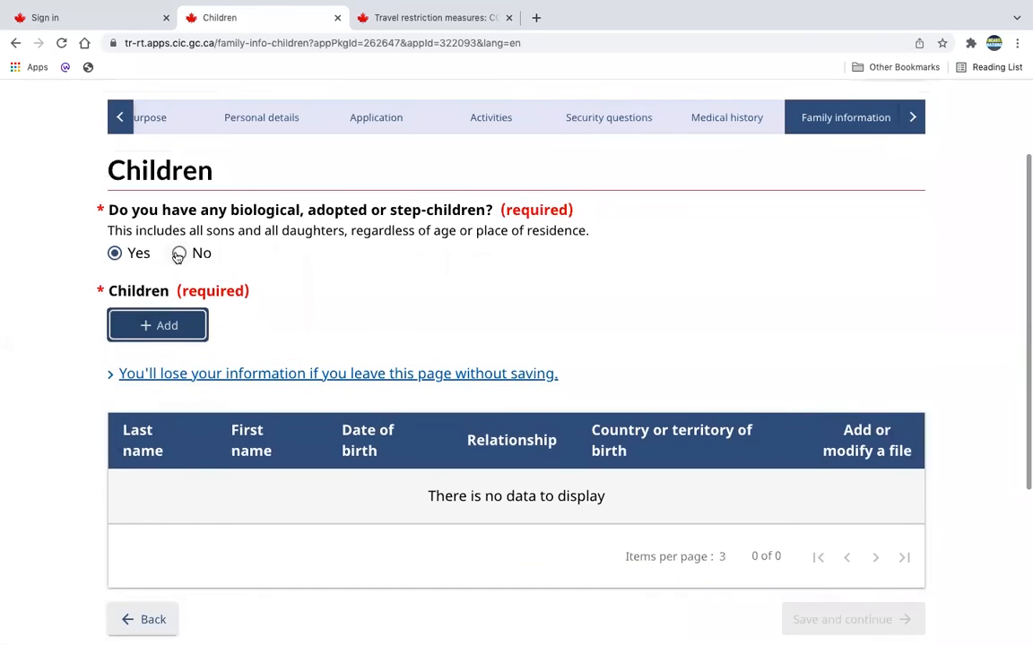
Answer No to having children, acknowledge that no children are being declared, then save and continue to the parents page.
{"action": "left_click", "coordinate": [179, 254]}
{"action": "left_click", "coordinate": [114, 325]}
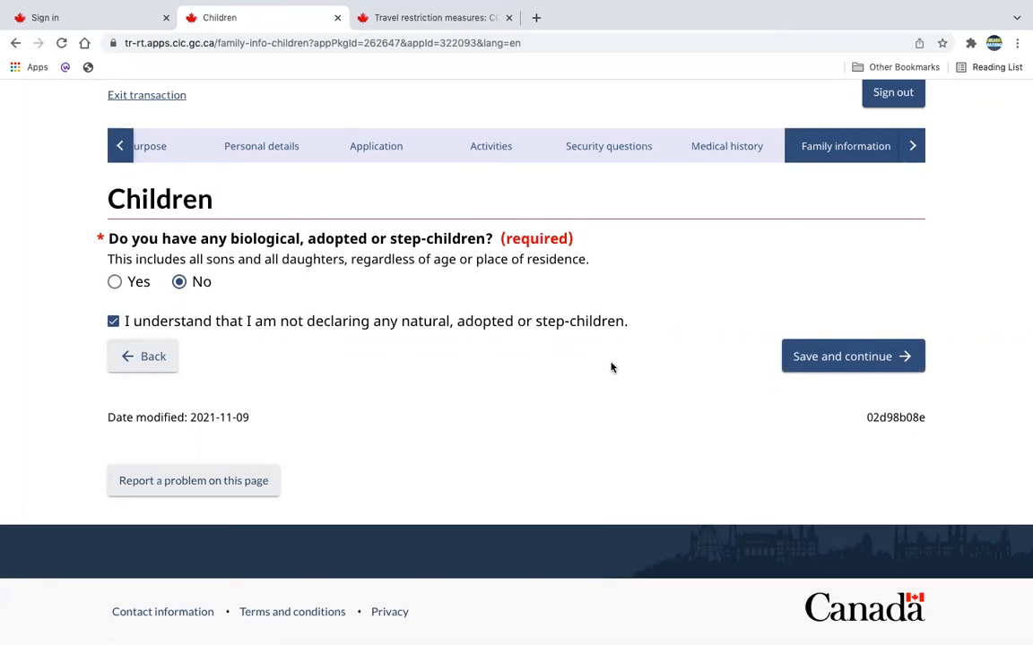
{"action": "left_click", "coordinate": [796, 358]}
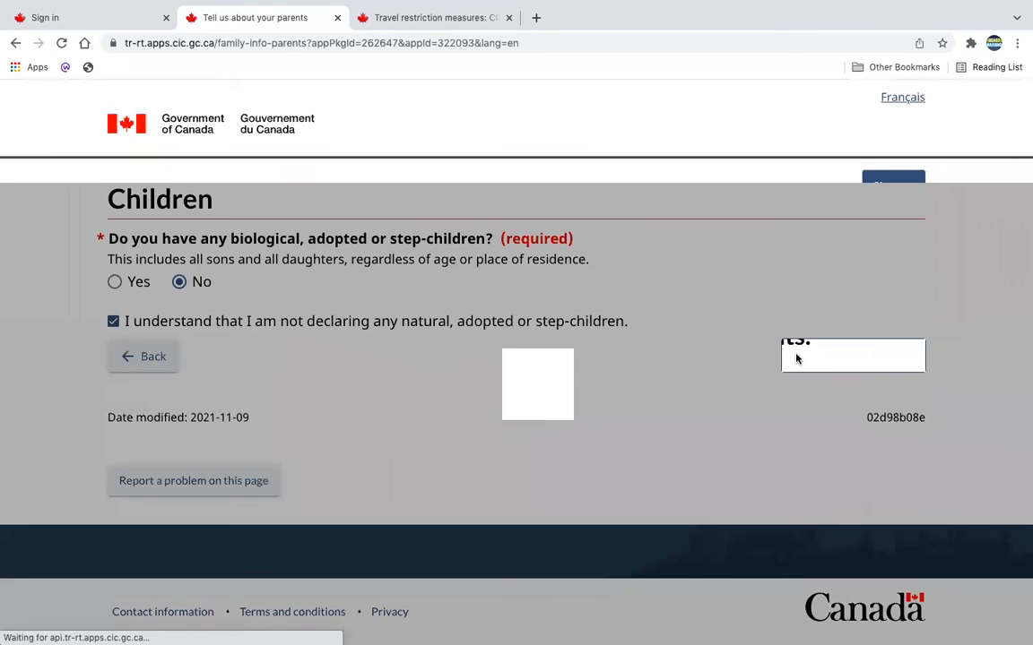
Preview the blank parent details form and cancel it, then save the parents page and continue to the applicant's language page.
{"action": "scroll", "coordinate": [796, 359], "scroll_direction": "down", "scroll_amount": 2}
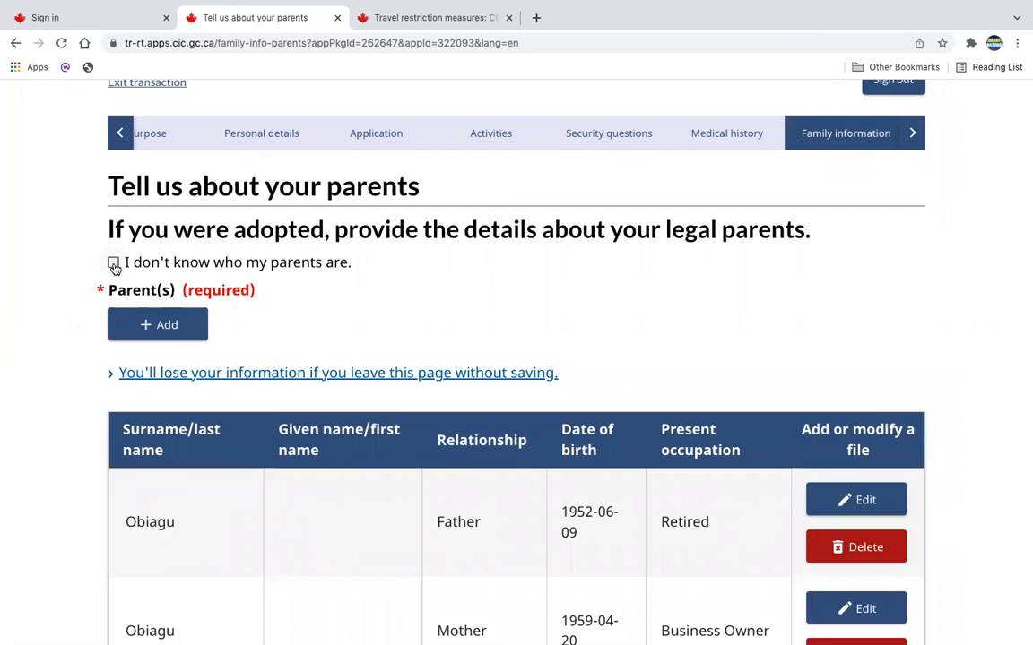
{"action": "scroll", "coordinate": [491, 373], "scroll_direction": "down", "scroll_amount": 1}
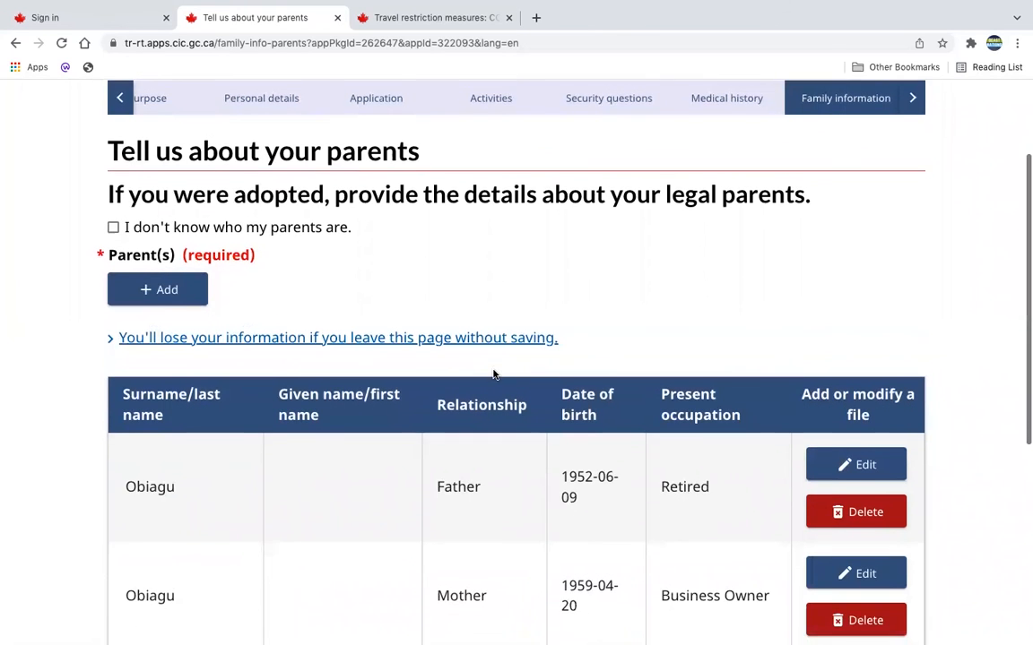
{"action": "scroll", "coordinate": [492, 375], "scroll_direction": "down", "scroll_amount": 4}
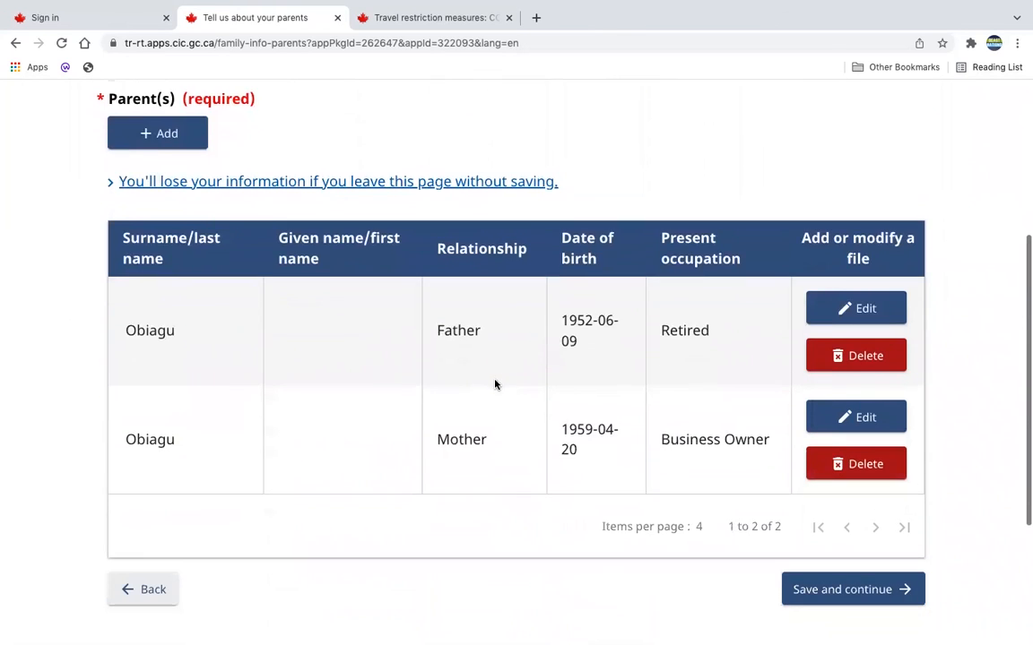
{"action": "left_click", "coordinate": [192, 135]}
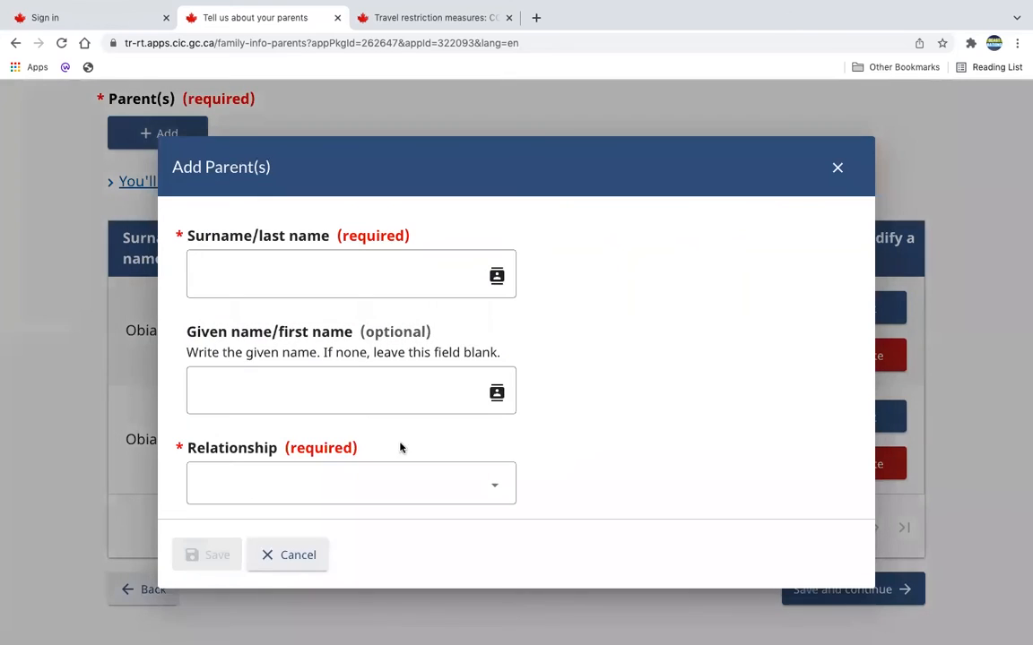
{"action": "left_click", "coordinate": [289, 556]}
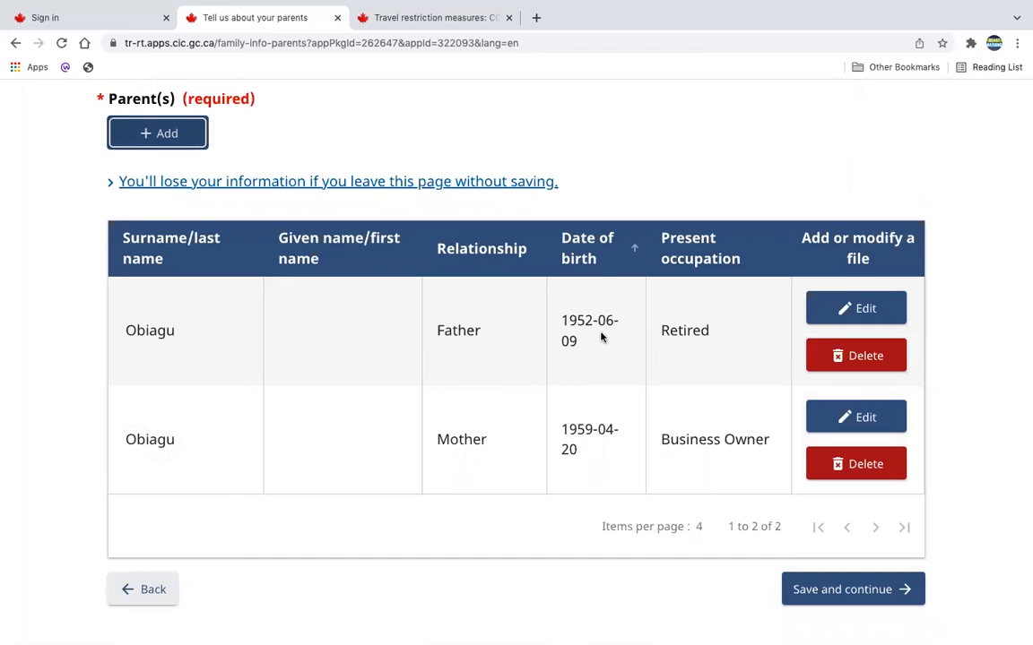
{"action": "left_click", "coordinate": [786, 588]}
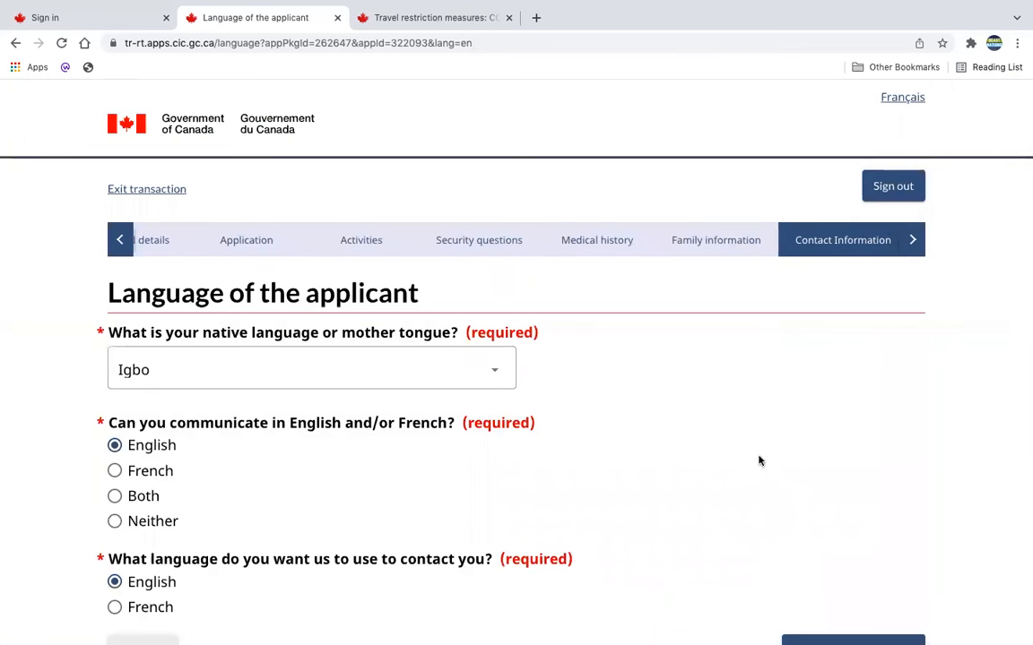
Check the native language choices while keeping Igbo, then save the applicant's language page and the email address page.
{"action": "scroll", "coordinate": [286, 374], "scroll_direction": "down", "scroll_amount": 3}
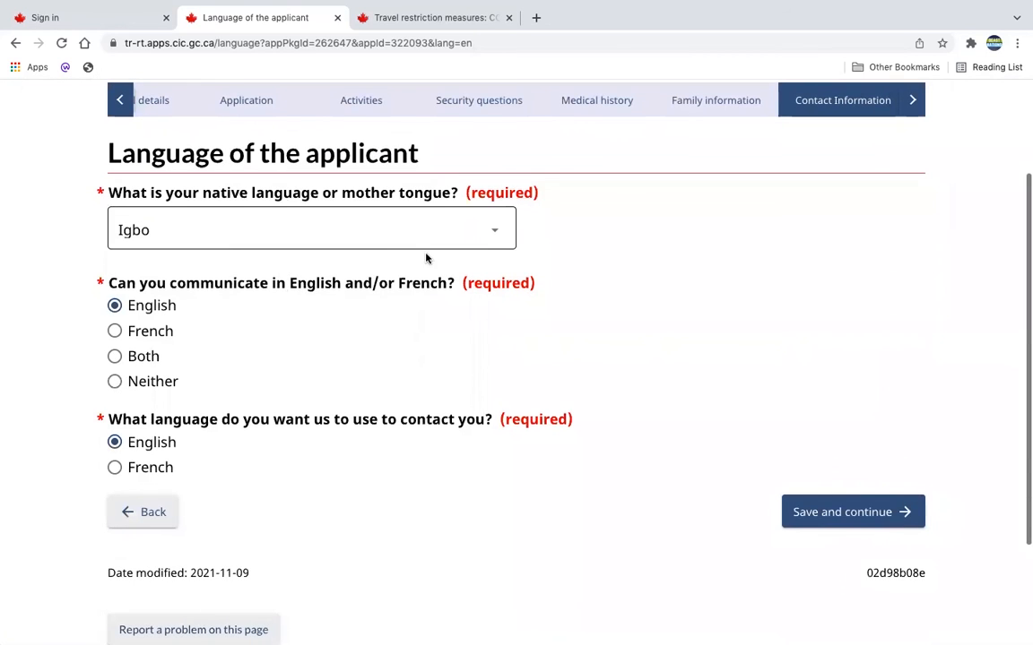
{"action": "left_click", "coordinate": [453, 230]}
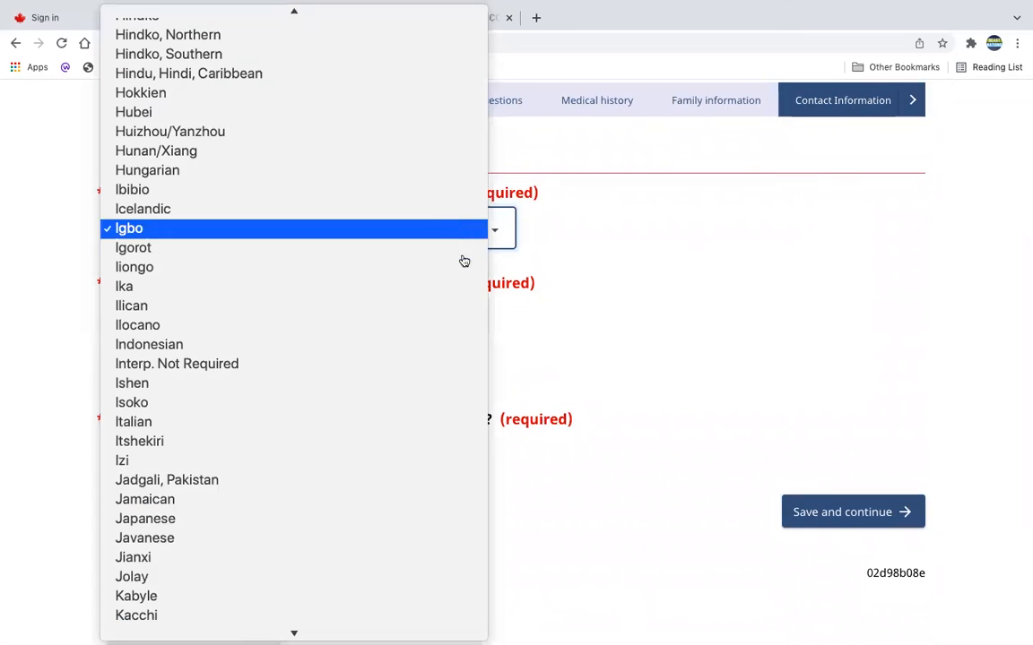
{"action": "scroll", "coordinate": [385, 269], "scroll_direction": "down", "scroll_amount": 1}
{"action": "left_click", "coordinate": [707, 255]}
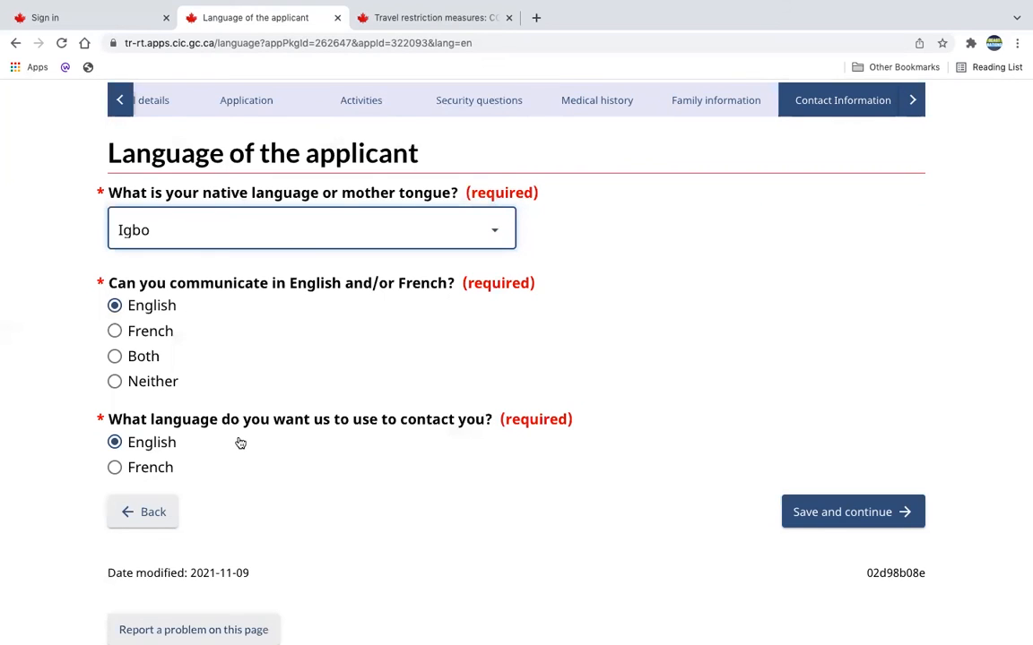
{"action": "scroll", "coordinate": [346, 509], "scroll_direction": "down", "scroll_amount": 1}
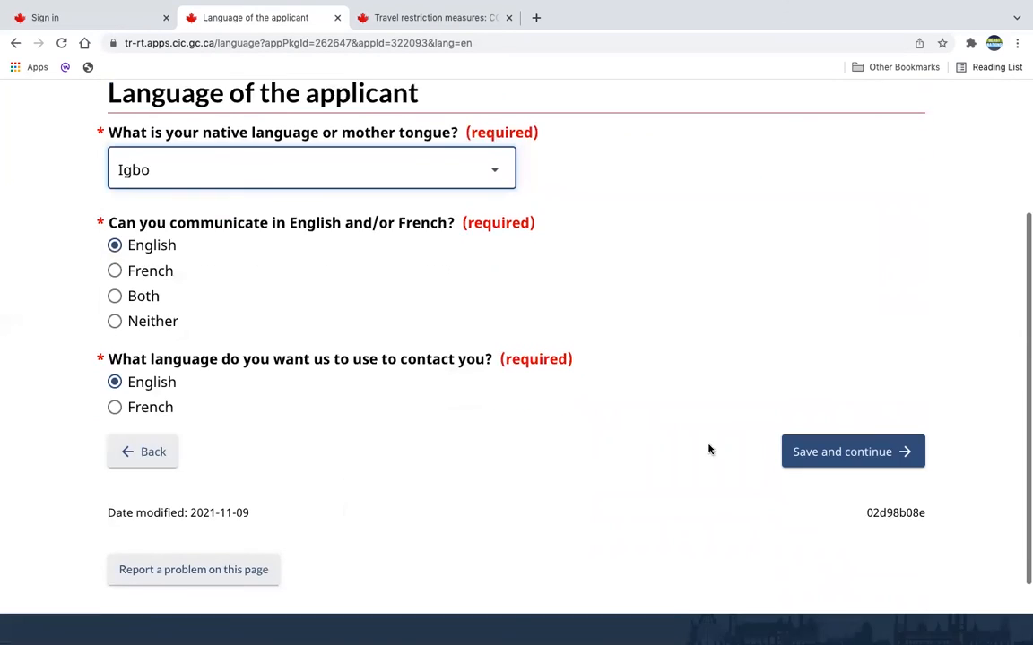
{"action": "left_click", "coordinate": [846, 460]}
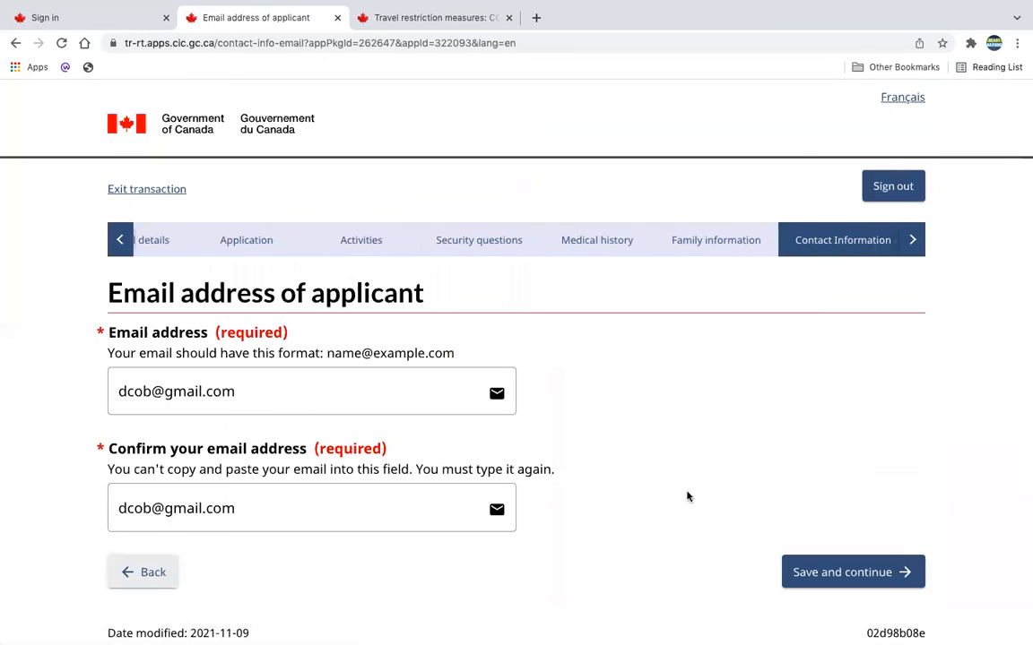
{"action": "scroll", "coordinate": [743, 411], "scroll_direction": "down", "scroll_amount": 1}
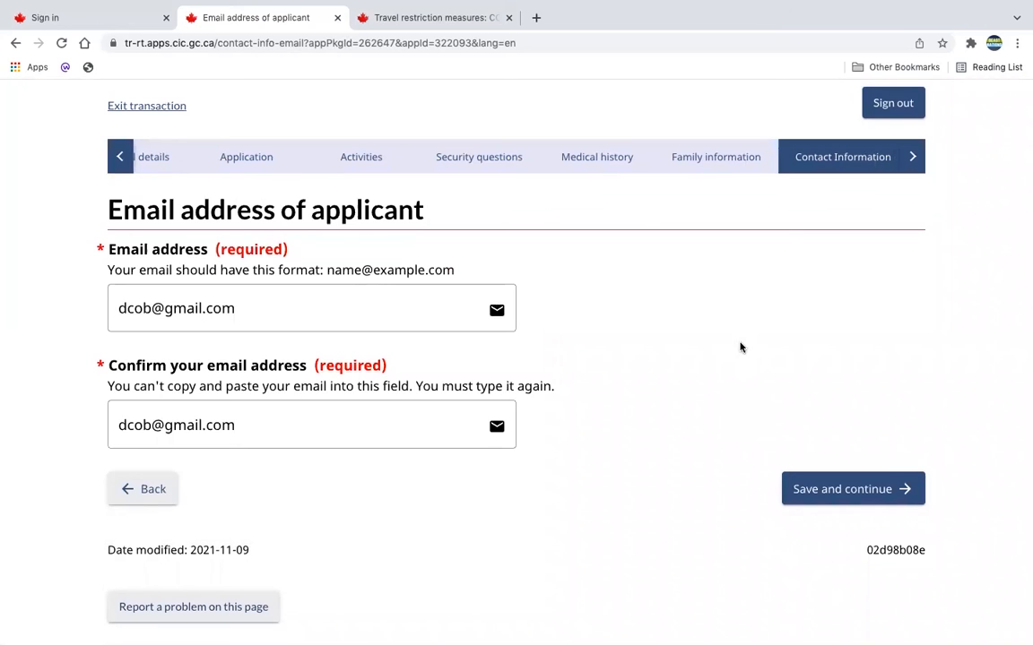
{"action": "left_click", "coordinate": [820, 487]}
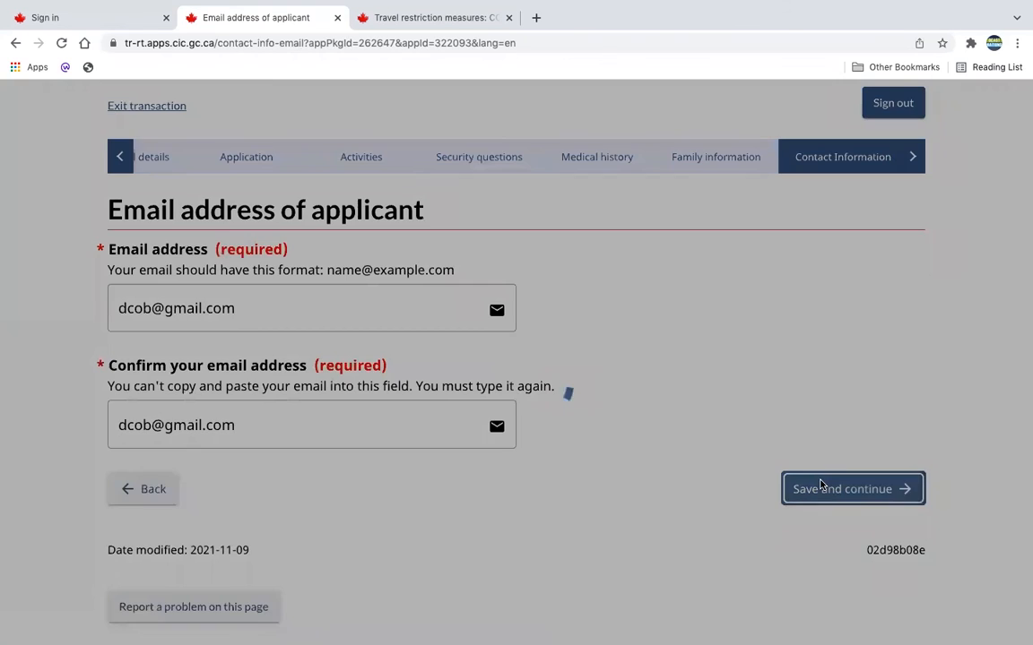
Preview the blank telephone number form and cancel it, then save the telephone page and continue to the summary.
{"action": "scroll", "coordinate": [820, 481], "scroll_direction": "down", "scroll_amount": 3}
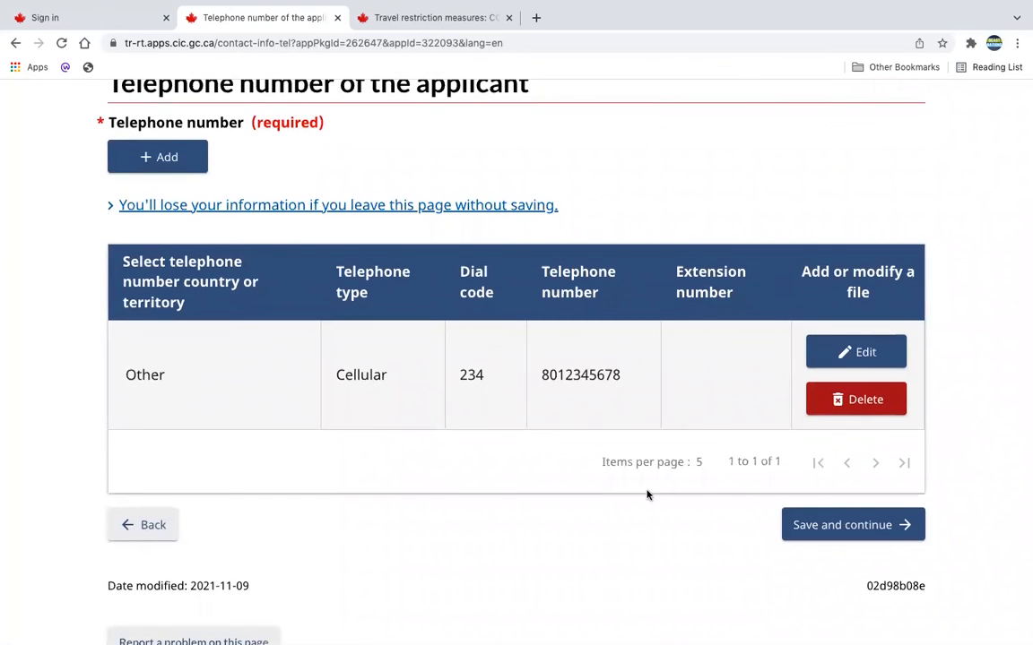
{"action": "scroll", "coordinate": [664, 421], "scroll_direction": "down", "scroll_amount": 2}
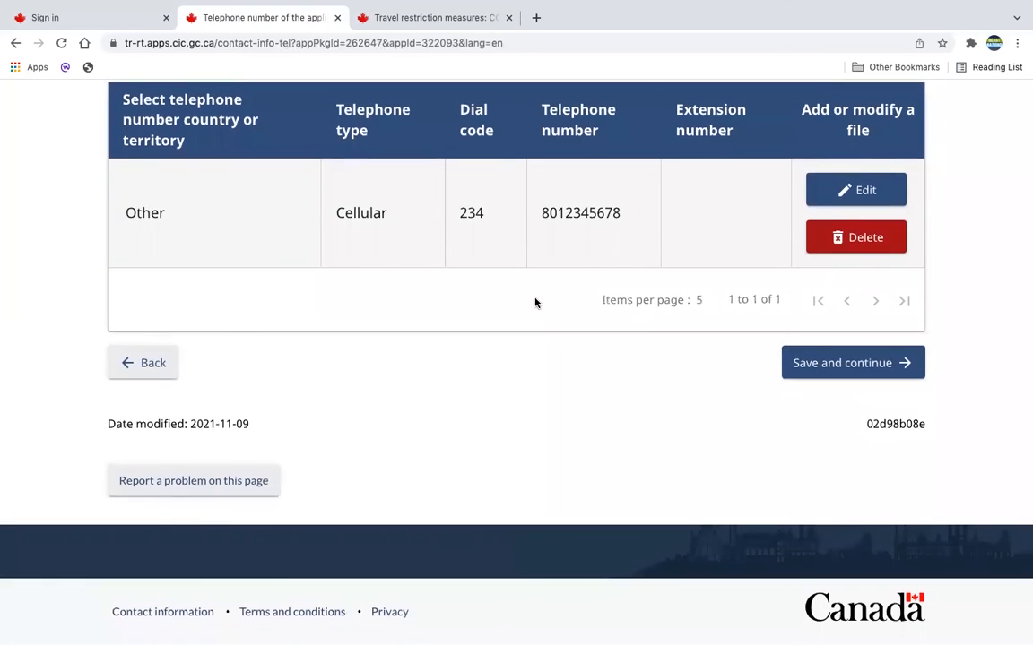
{"action": "scroll", "coordinate": [535, 302], "scroll_direction": "up", "scroll_amount": 3}
{"action": "left_click", "coordinate": [166, 192]}
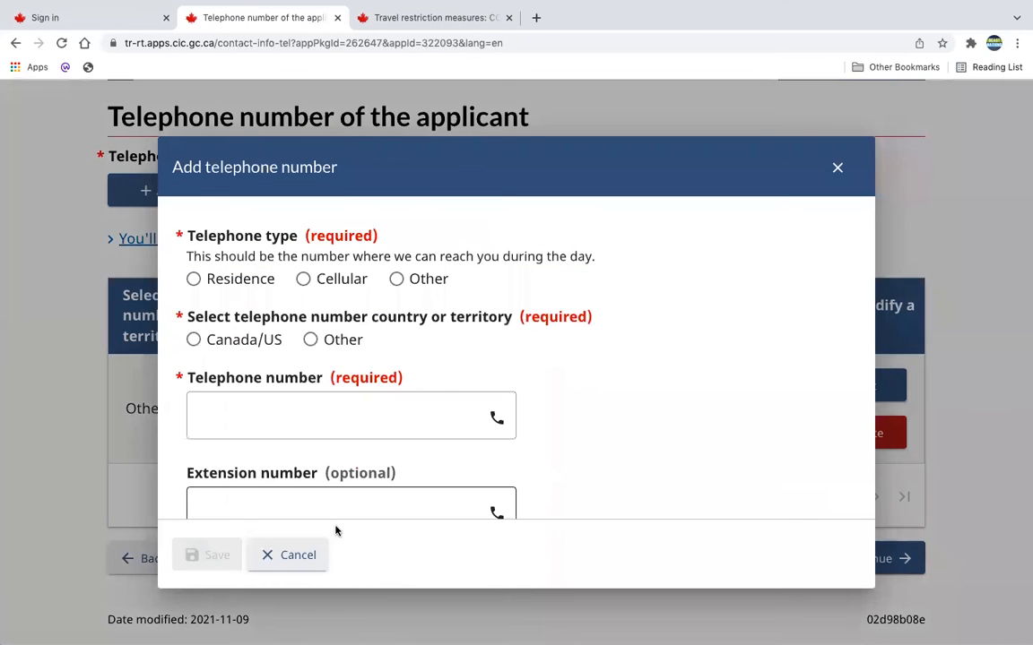
{"action": "left_click", "coordinate": [288, 556]}
{"action": "left_click", "coordinate": [823, 559]}
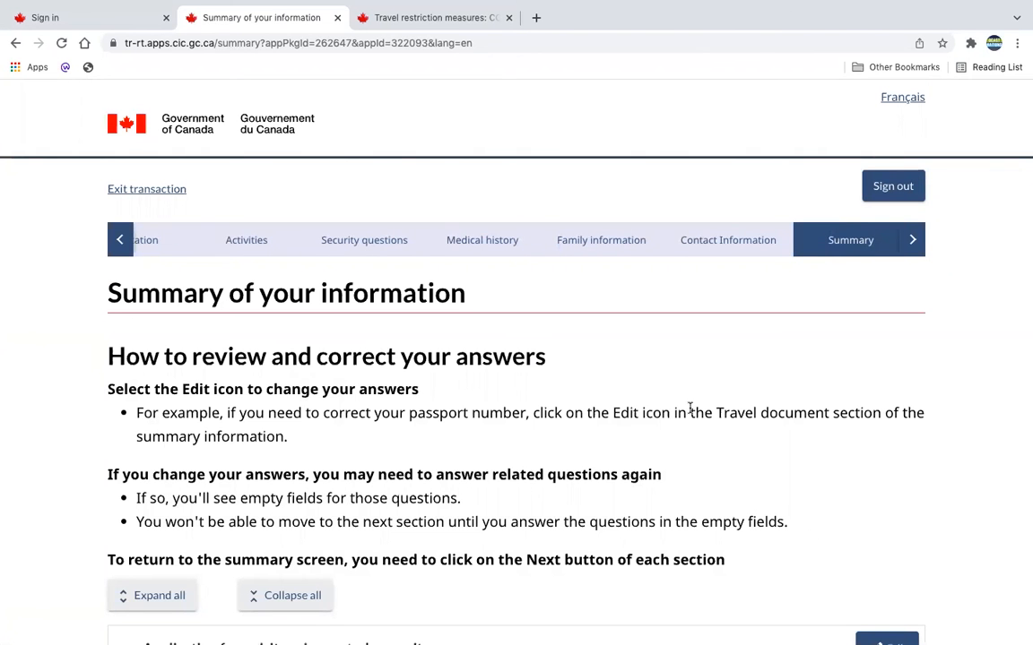
Review the list of sections on the summary of the application, then continue to the supporting documents page.
{"action": "scroll", "coordinate": [690, 408], "scroll_direction": "down", "scroll_amount": 5}
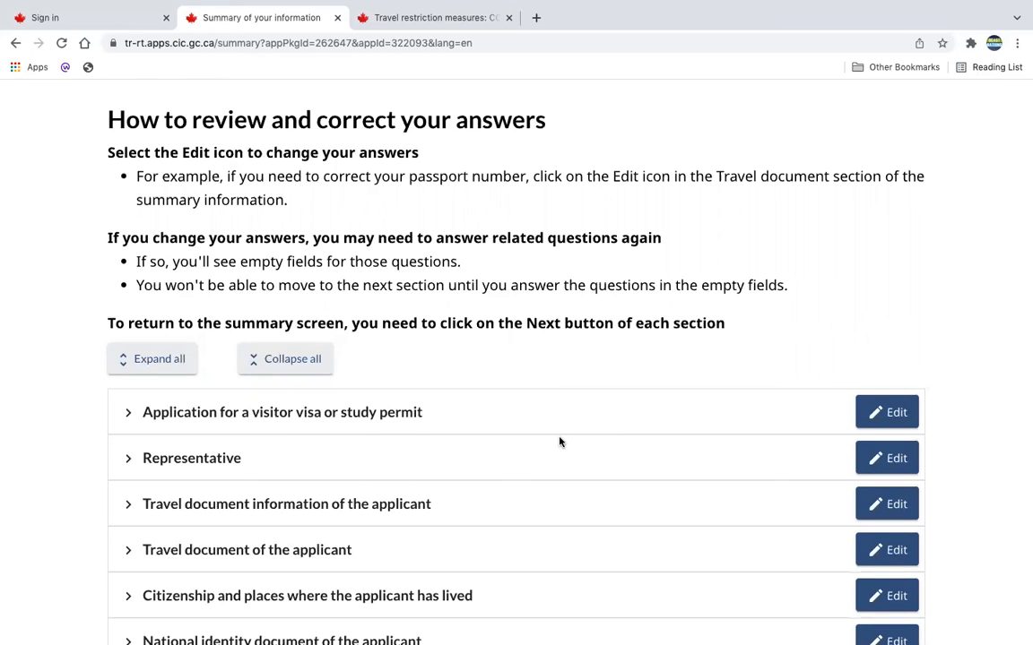
{"action": "left_click", "coordinate": [898, 413]}
{"action": "scroll", "coordinate": [646, 549], "scroll_direction": "down", "scroll_amount": 3}
{"action": "scroll", "coordinate": [530, 396], "scroll_direction": "down", "scroll_amount": 1}
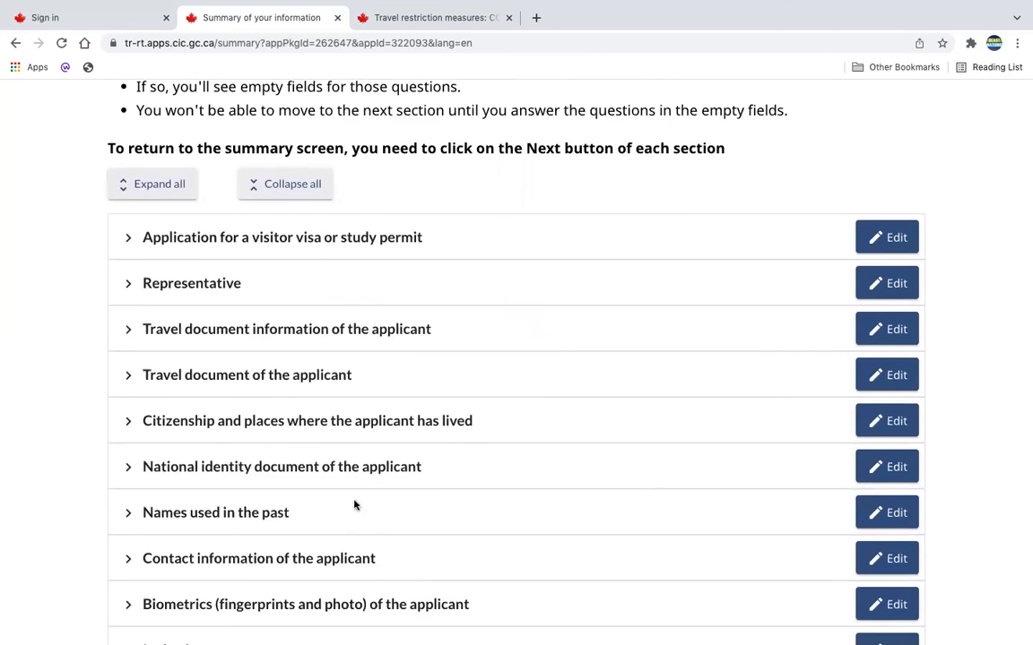
{"action": "scroll", "coordinate": [530, 480], "scroll_direction": "down", "scroll_amount": 5}
{"action": "scroll", "coordinate": [530, 480], "scroll_direction": "down", "scroll_amount": 5}
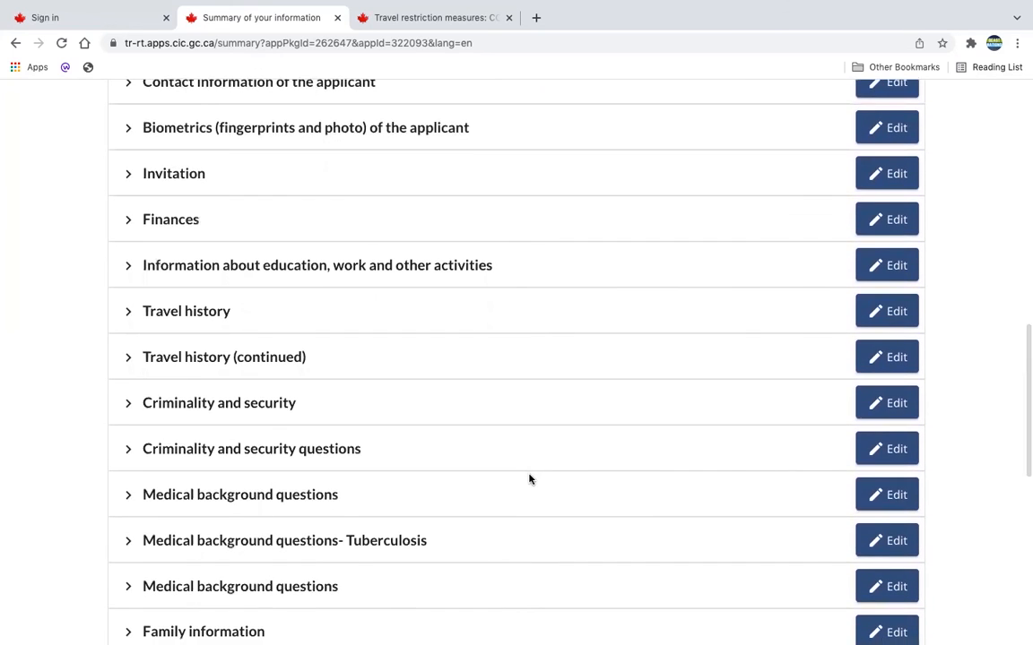
{"action": "scroll", "coordinate": [530, 479], "scroll_direction": "down", "scroll_amount": 5}
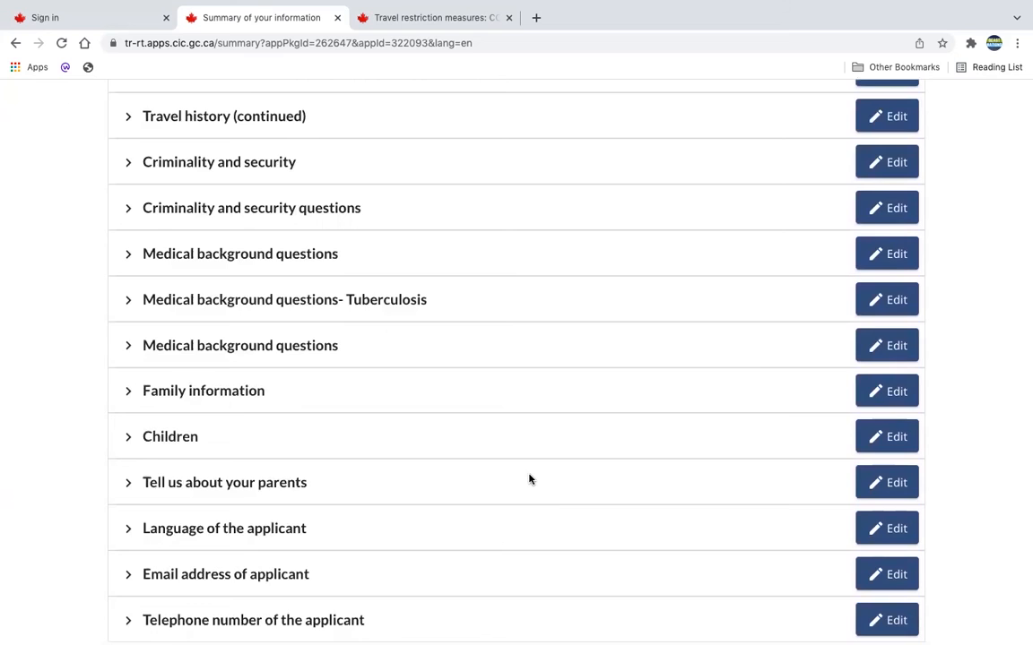
{"action": "scroll", "coordinate": [529, 479], "scroll_direction": "down", "scroll_amount": 7}
{"action": "left_click", "coordinate": [875, 364]}
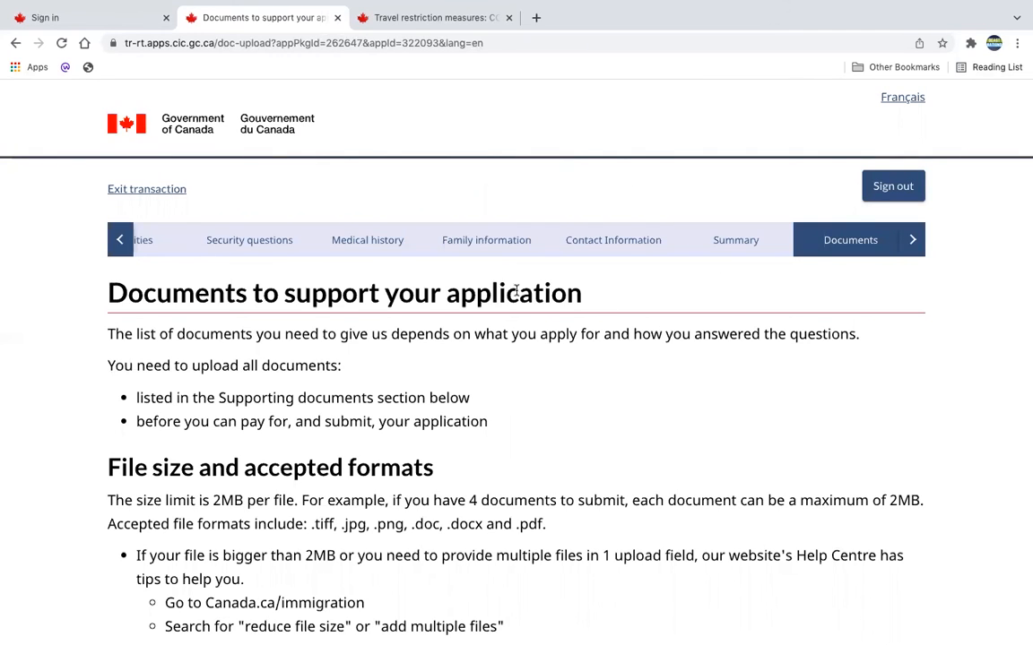
Read the document upload instructions and the Proof of relationship description, then collapse that description.
{"action": "triple_click", "coordinate": [100, 303]}
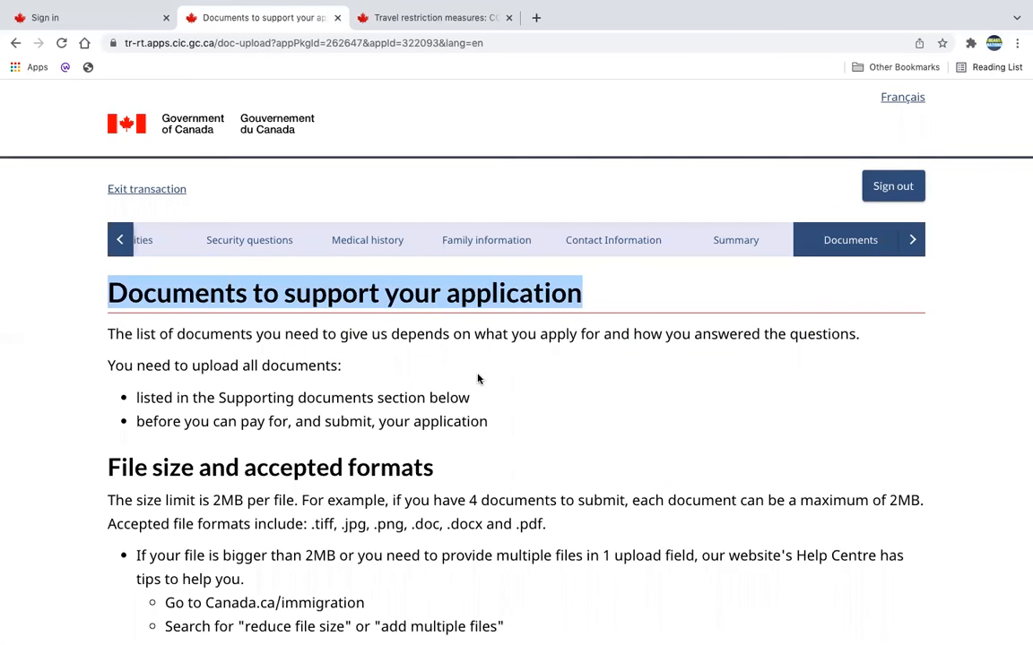
{"action": "scroll", "coordinate": [602, 430], "scroll_direction": "down", "scroll_amount": 1}
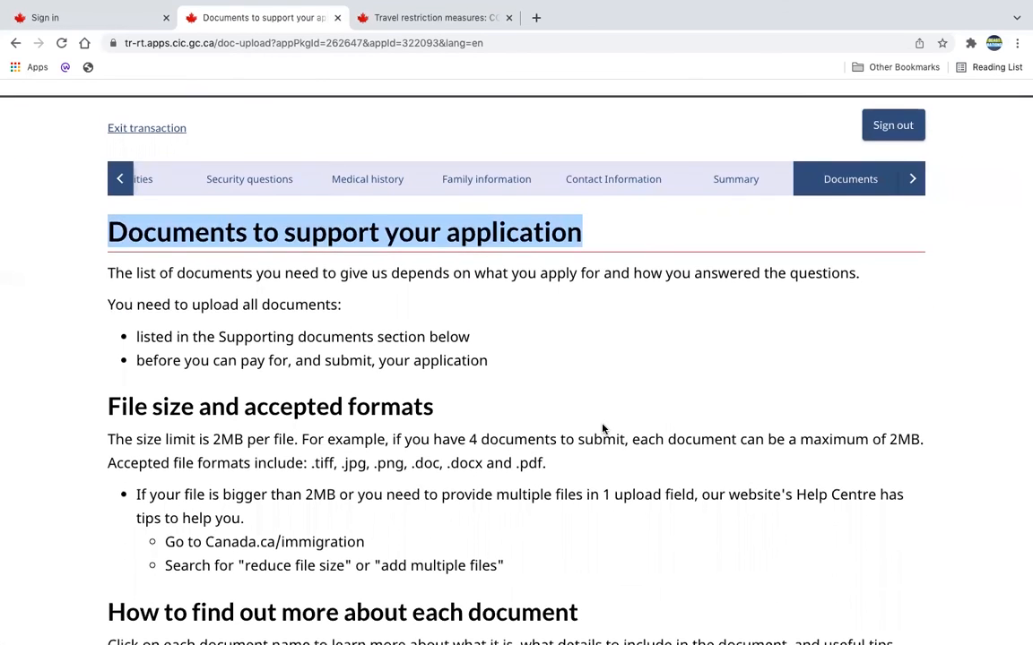
{"action": "scroll", "coordinate": [740, 537], "scroll_direction": "down", "scroll_amount": 5}
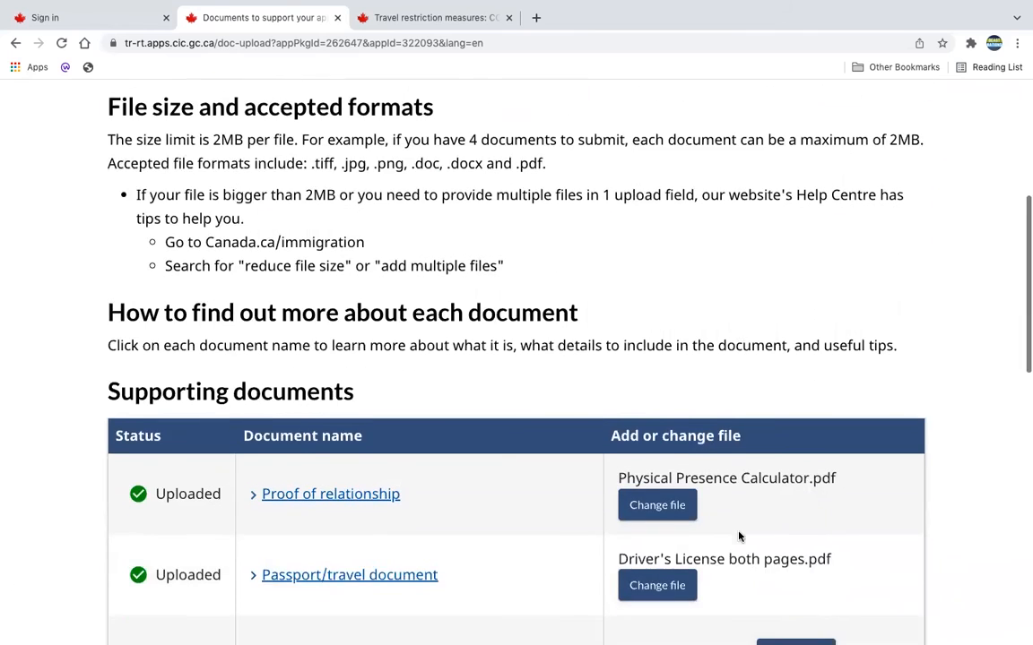
{"action": "scroll", "coordinate": [739, 533], "scroll_direction": "down", "scroll_amount": 1}
{"action": "left_click", "coordinate": [285, 240]}
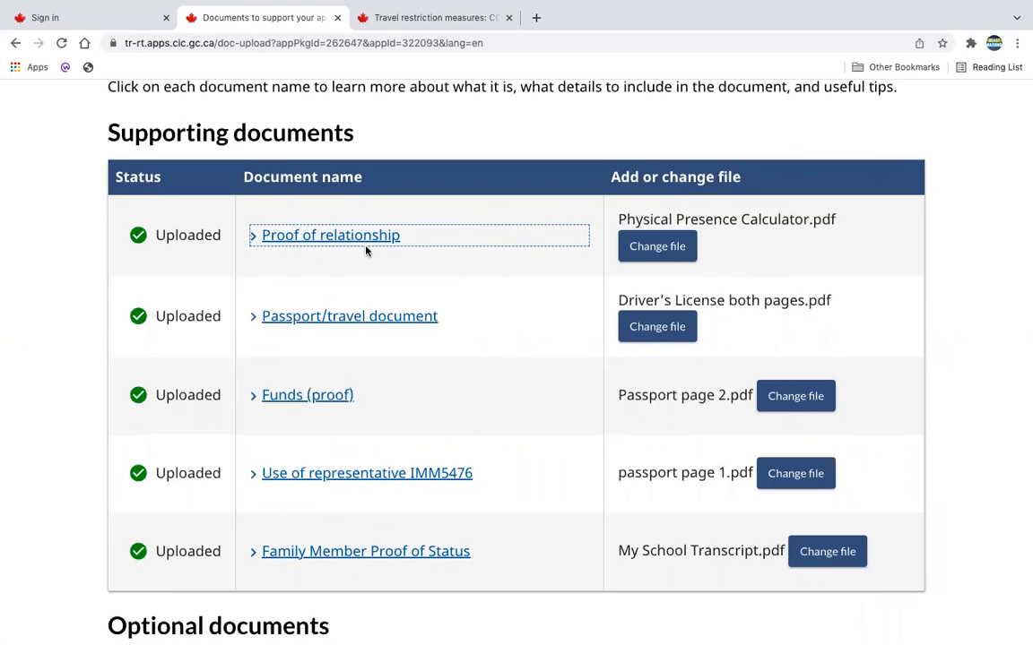
{"action": "left_click", "coordinate": [254, 242]}
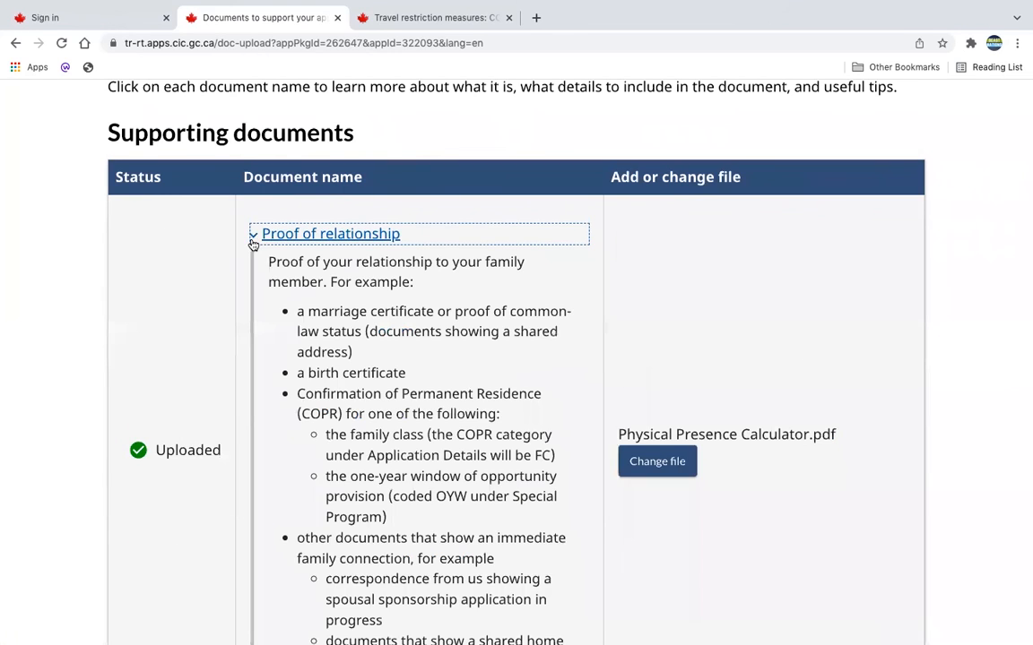
{"action": "scroll", "coordinate": [381, 301], "scroll_direction": "down", "scroll_amount": 2}
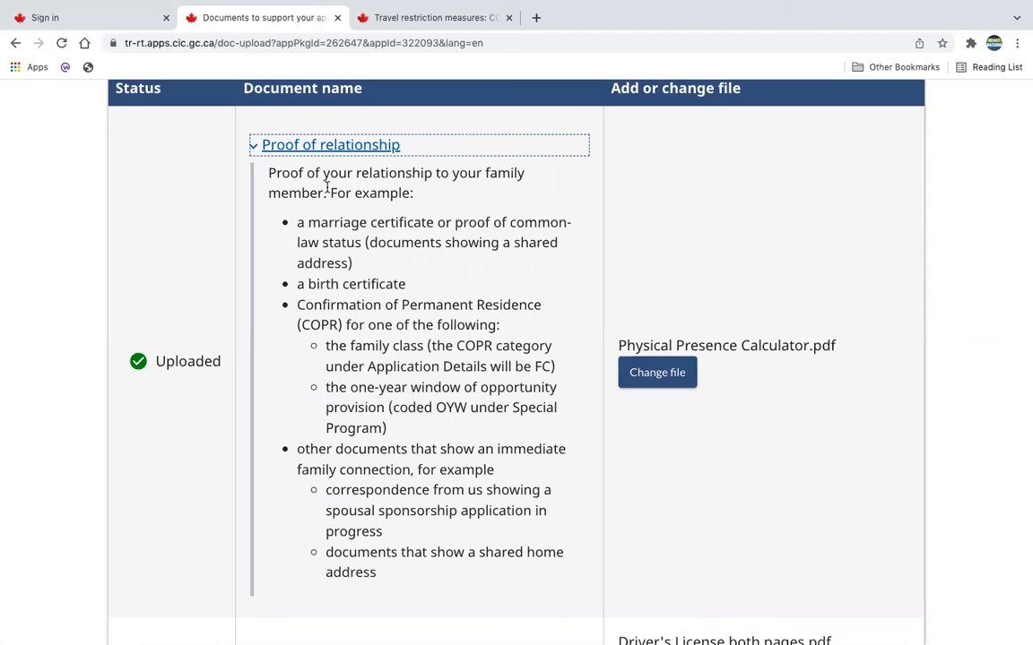
{"action": "left_click_drag", "start_coordinate": [414, 193], "coordinate": [272, 167]}
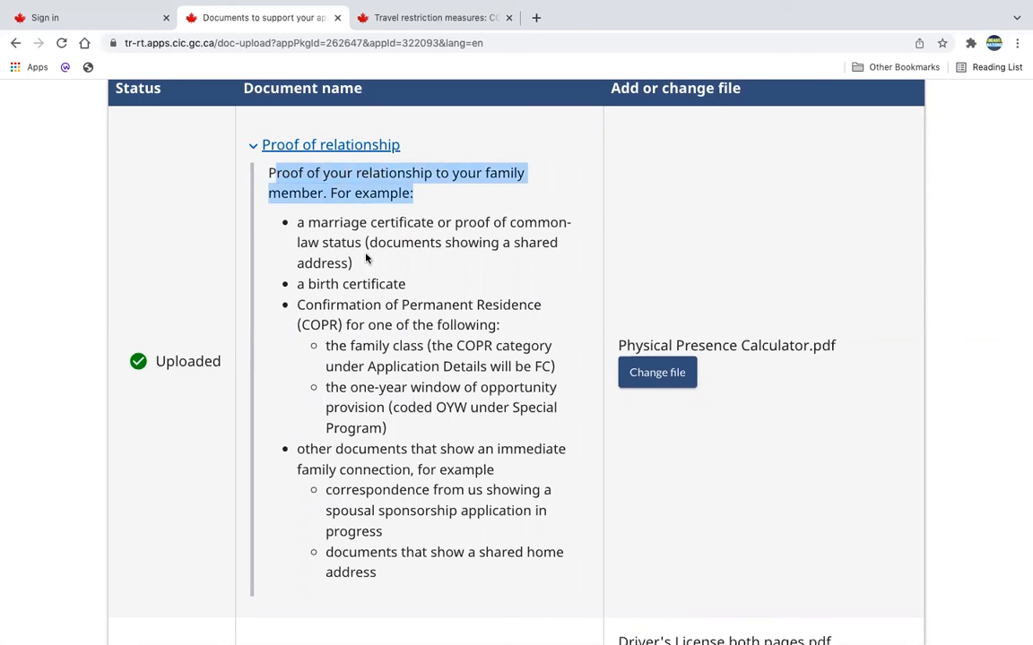
{"action": "left_click", "coordinate": [256, 149]}
{"action": "left_click", "coordinate": [256, 149]}
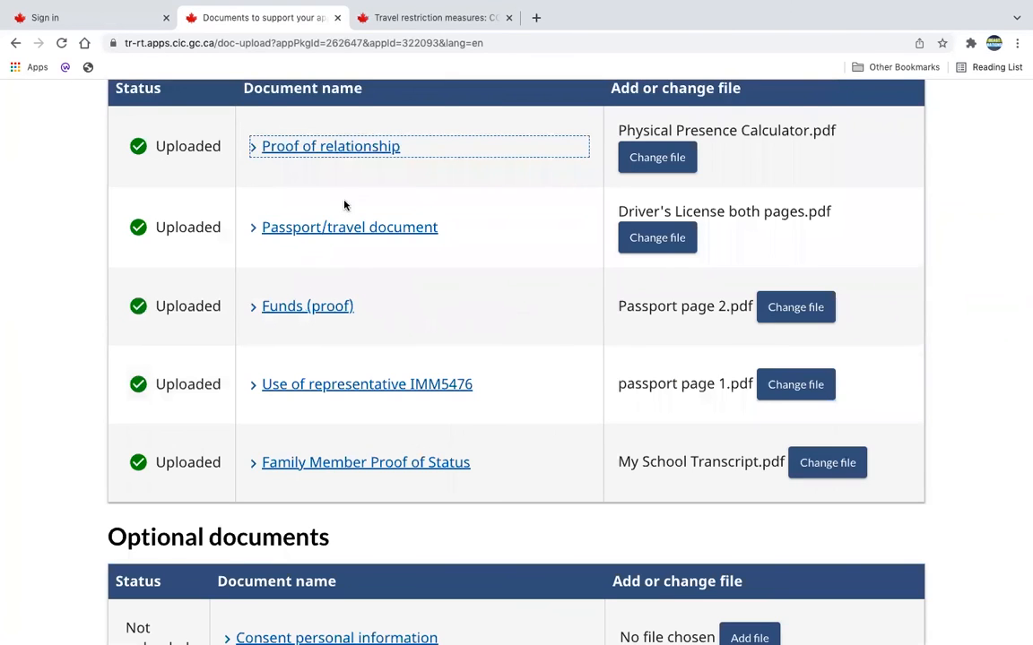
Examine the remaining required documents and read the Family Member Proof of Status description, then collapse it.
{"action": "left_click", "coordinate": [263, 235]}
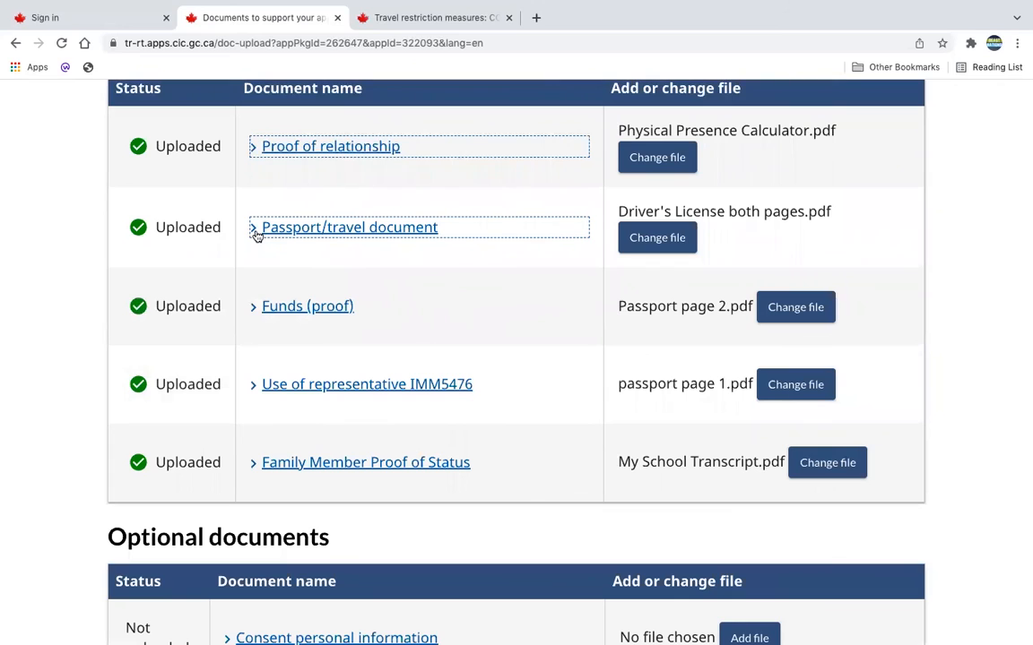
{"action": "scroll", "coordinate": [307, 326], "scroll_direction": "down", "scroll_amount": 2}
{"action": "left_click", "coordinate": [277, 309]}
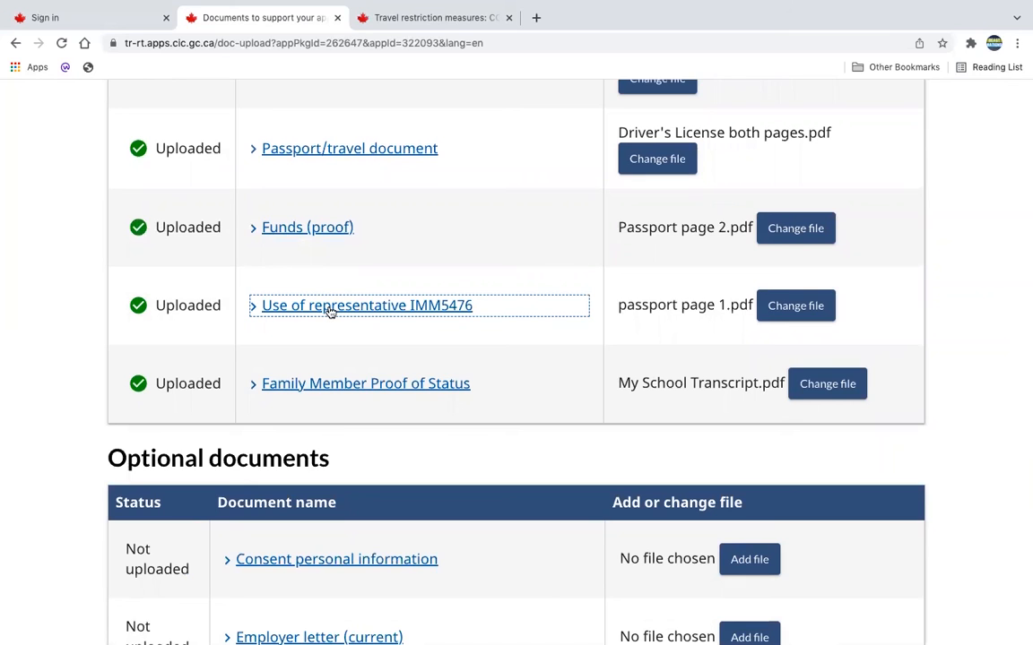
{"action": "left_click", "coordinate": [293, 386]}
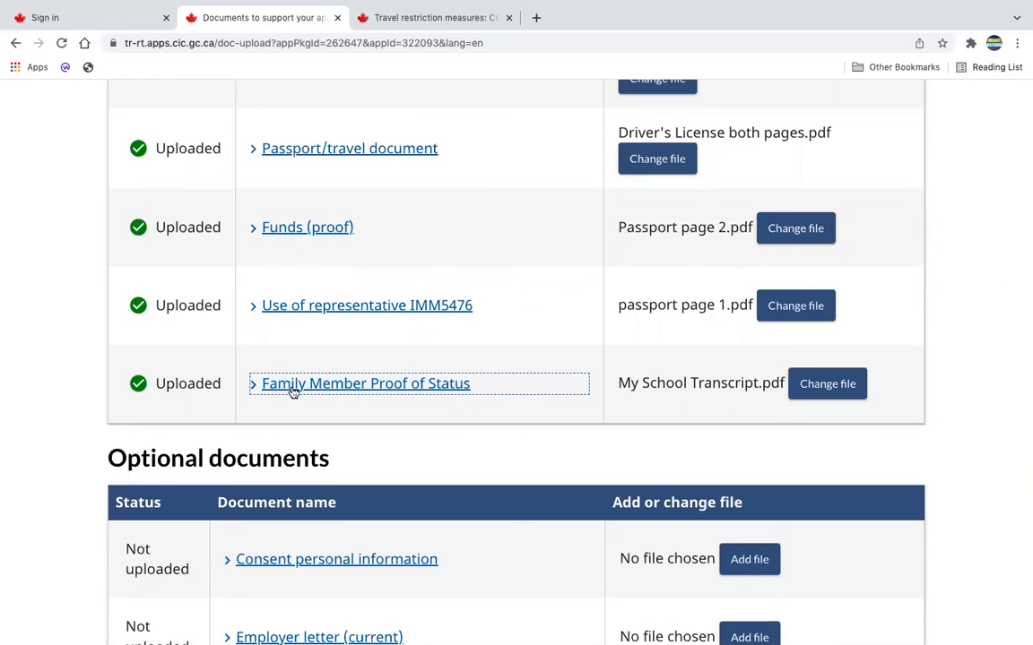
{"action": "scroll", "coordinate": [330, 386], "scroll_direction": "down", "scroll_amount": 1}
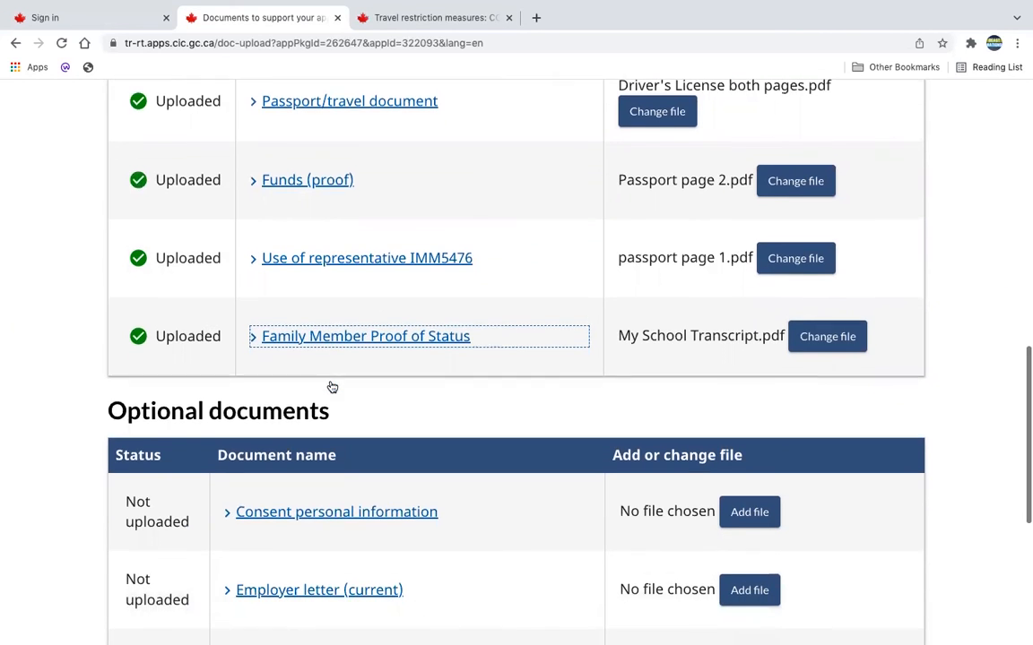
{"action": "left_click", "coordinate": [254, 339]}
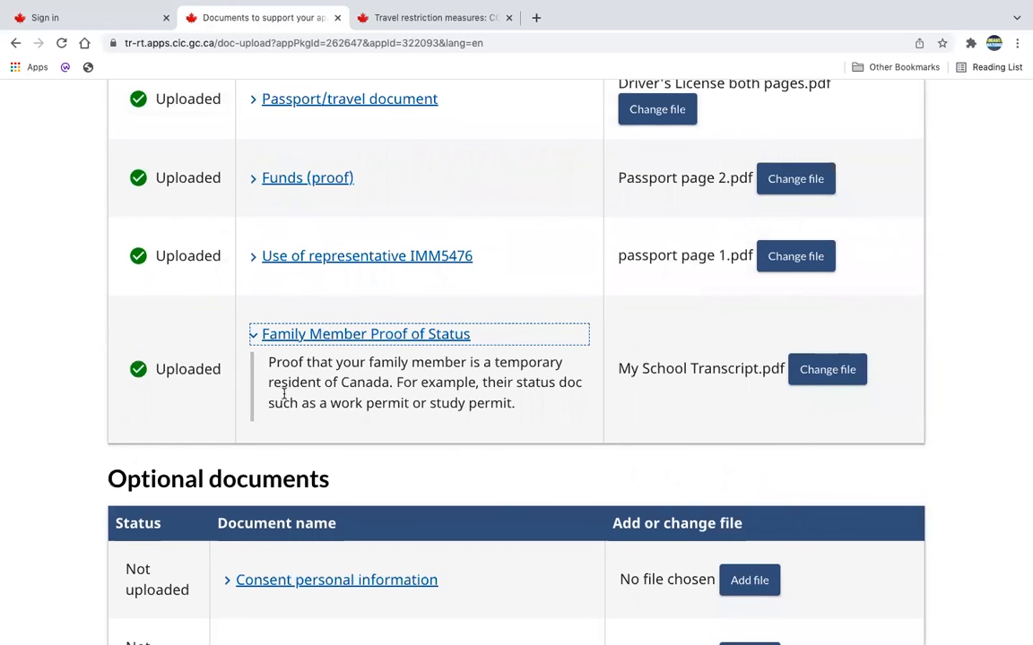
{"action": "left_click", "coordinate": [351, 343]}
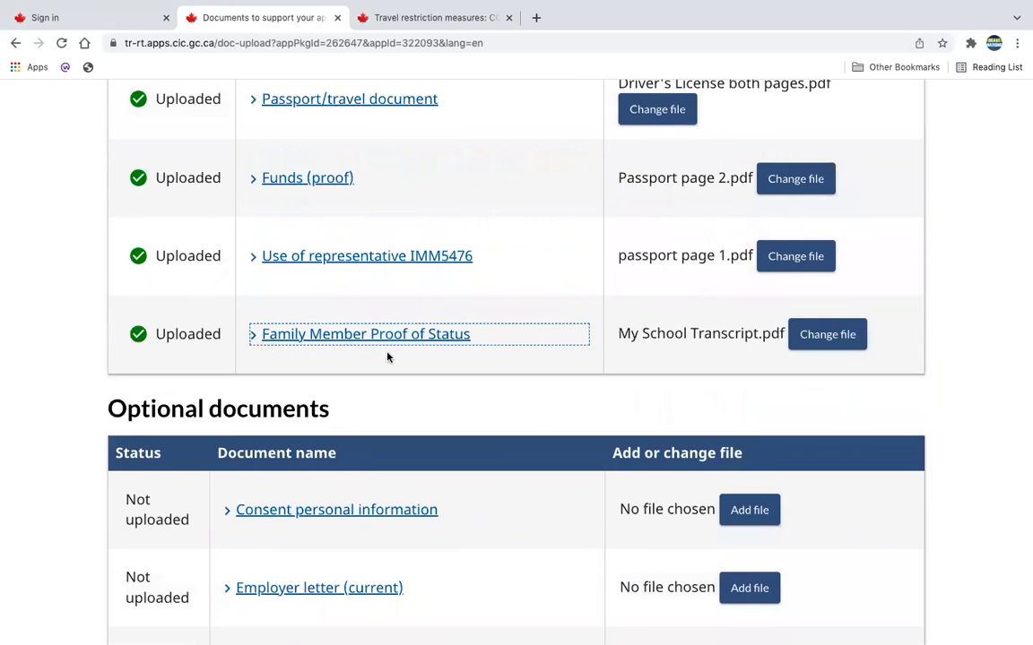
Review the optional documents without adding files, then save the documents page and continue to the consent and declaration.
{"action": "scroll", "coordinate": [387, 357], "scroll_direction": "down", "scroll_amount": 3}
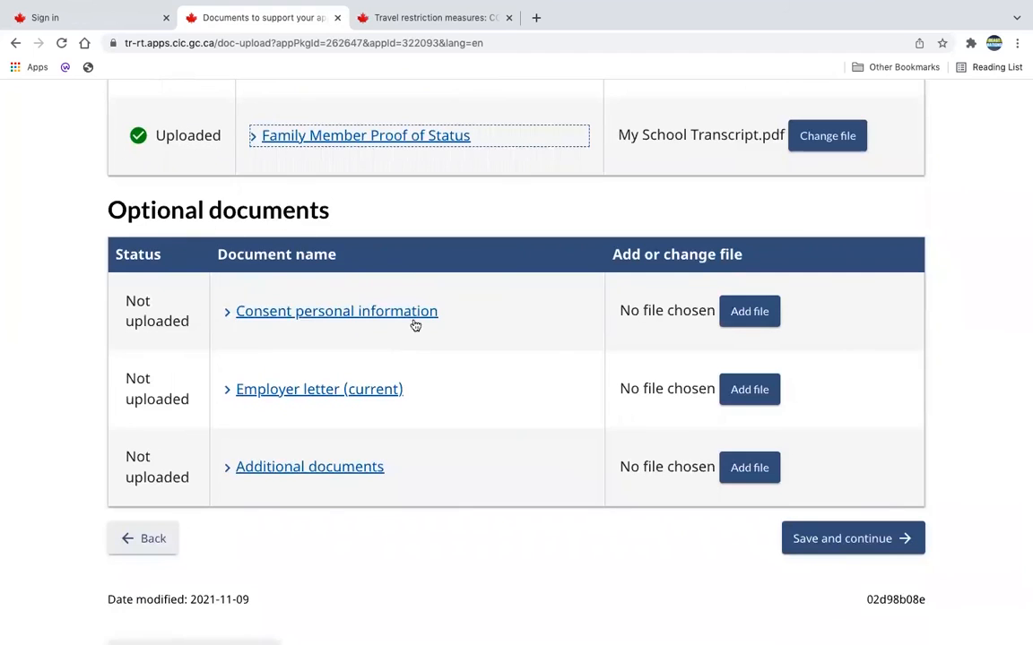
{"action": "scroll", "coordinate": [413, 340], "scroll_direction": "up", "scroll_amount": 3}
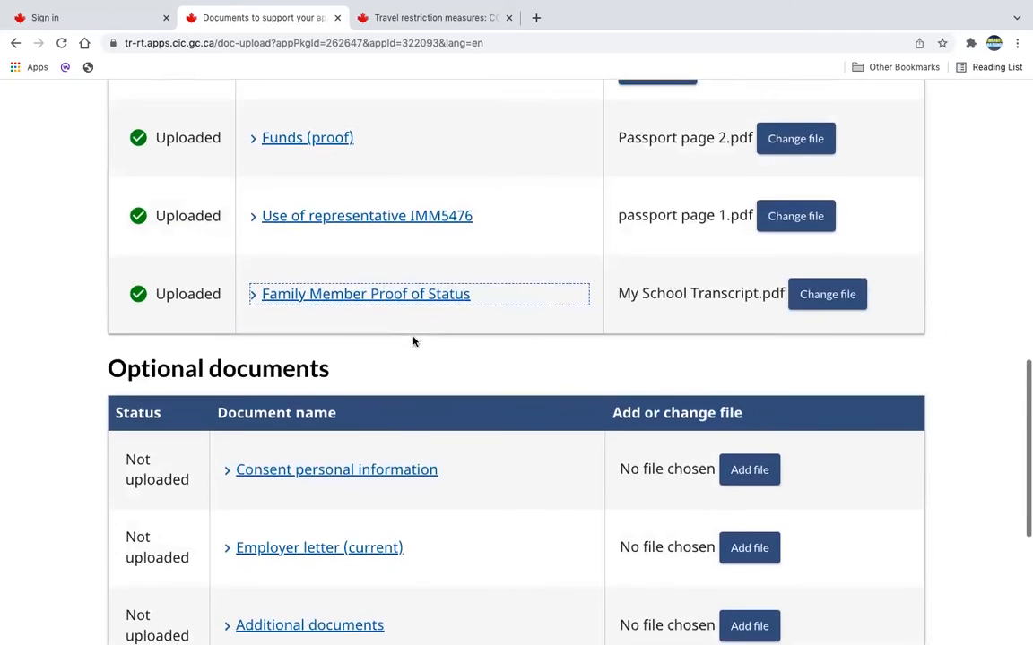
{"action": "scroll", "coordinate": [415, 339], "scroll_direction": "up", "scroll_amount": 2}
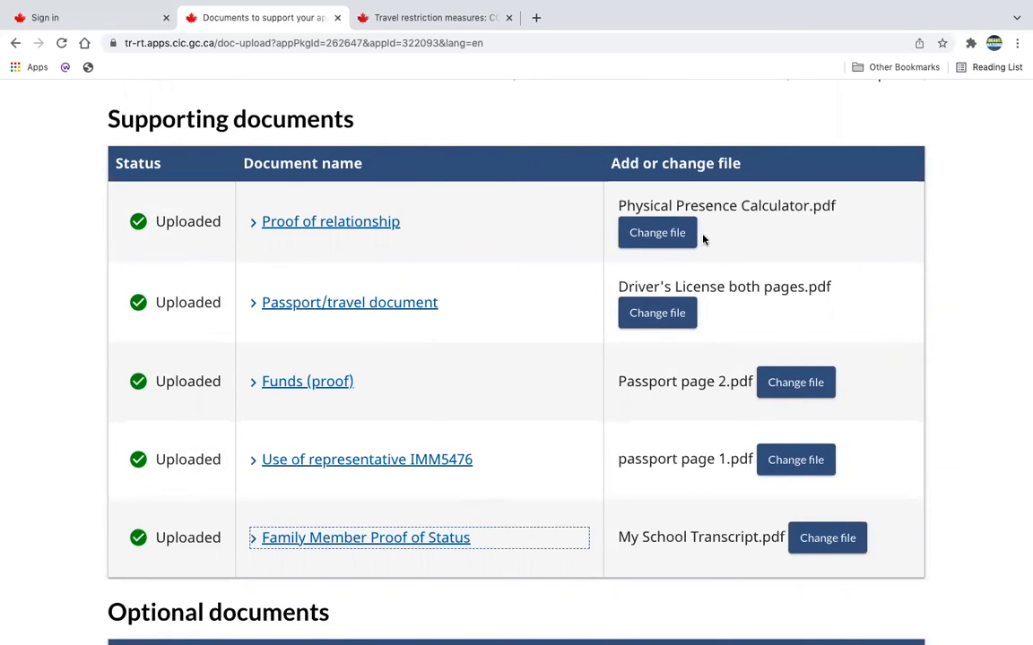
{"action": "scroll", "coordinate": [693, 325], "scroll_direction": "down", "scroll_amount": 7}
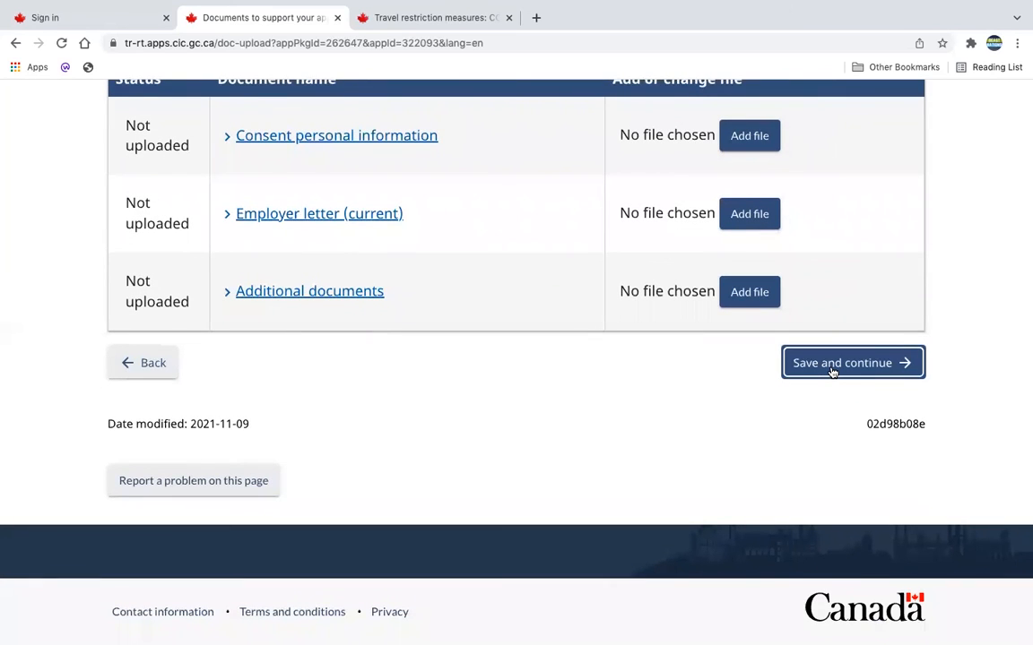
{"action": "left_click", "coordinate": [832, 363]}
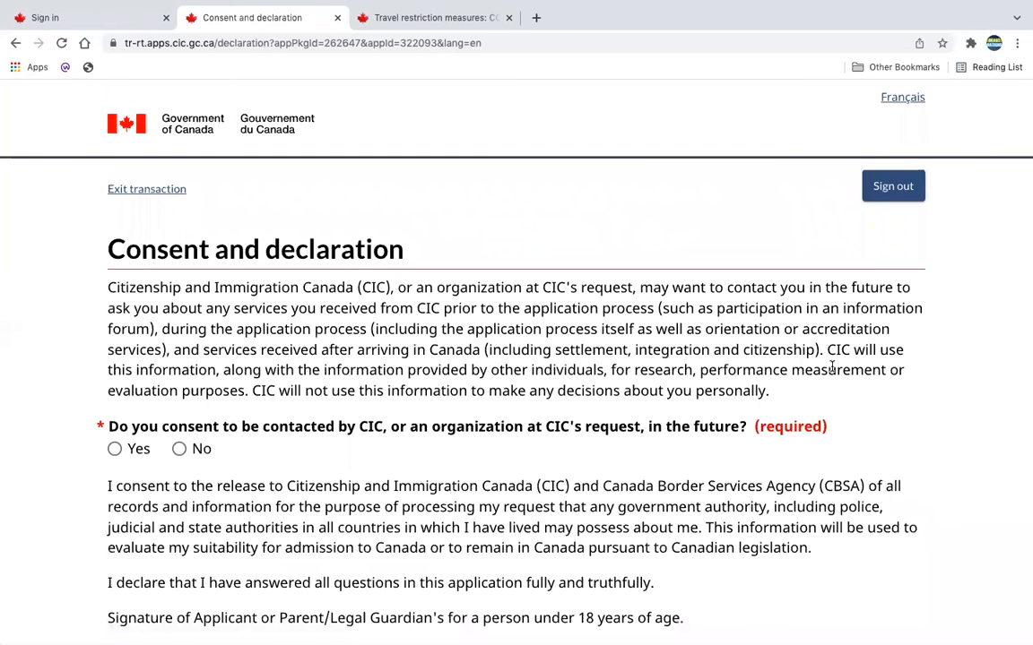
Consent to being contacted by CIC in the future and sign the declaration with the applicant's surname.
{"action": "scroll", "coordinate": [832, 366], "scroll_direction": "down", "scroll_amount": 1}
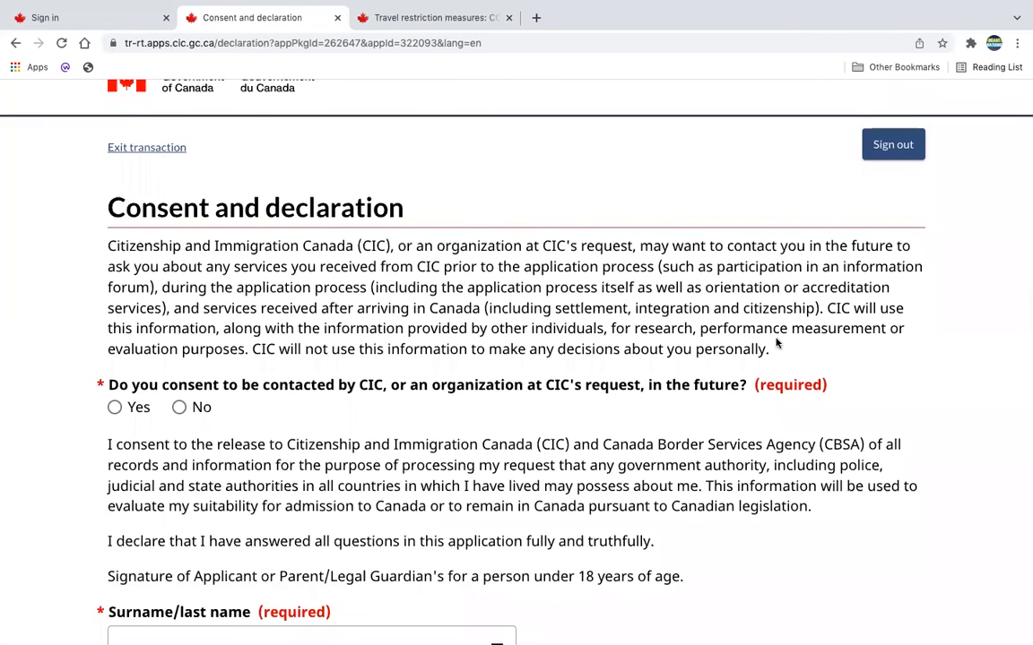
{"action": "scroll", "coordinate": [777, 344], "scroll_direction": "down", "scroll_amount": 3}
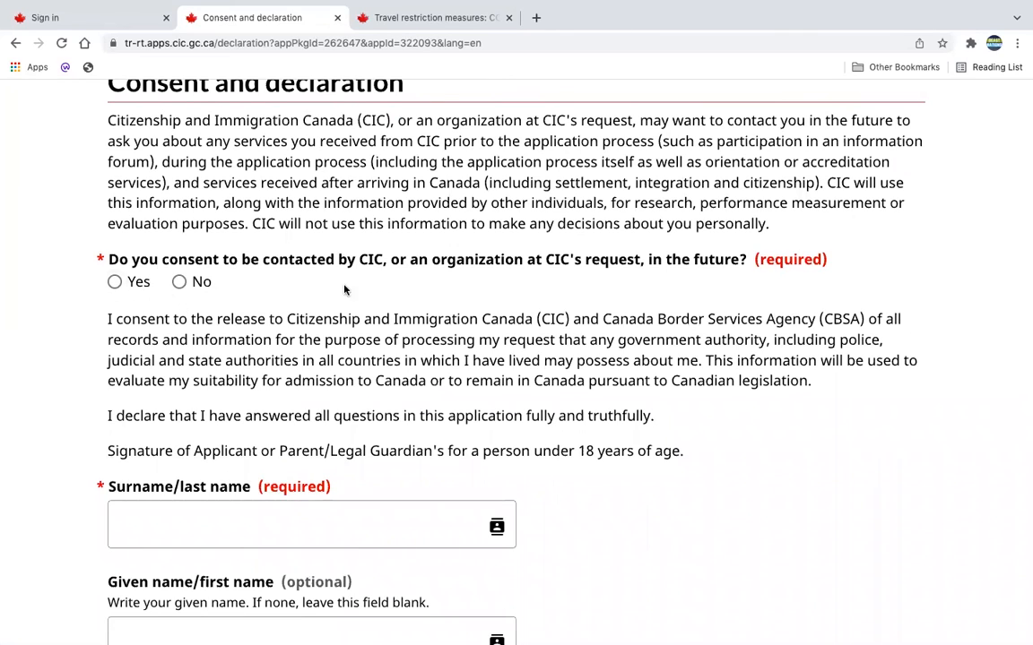
{"action": "left_click", "coordinate": [115, 283]}
{"action": "scroll", "coordinate": [252, 479], "scroll_direction": "down", "scroll_amount": 2}
{"action": "left_click", "coordinate": [203, 437]}
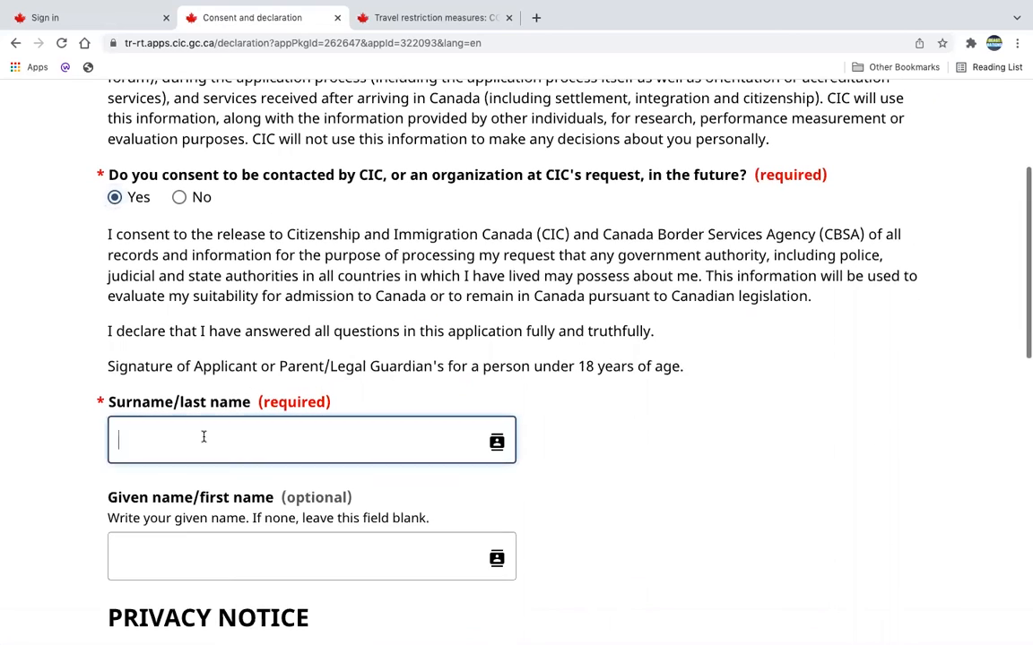
{"action": "type", "text": "Ibeto"}
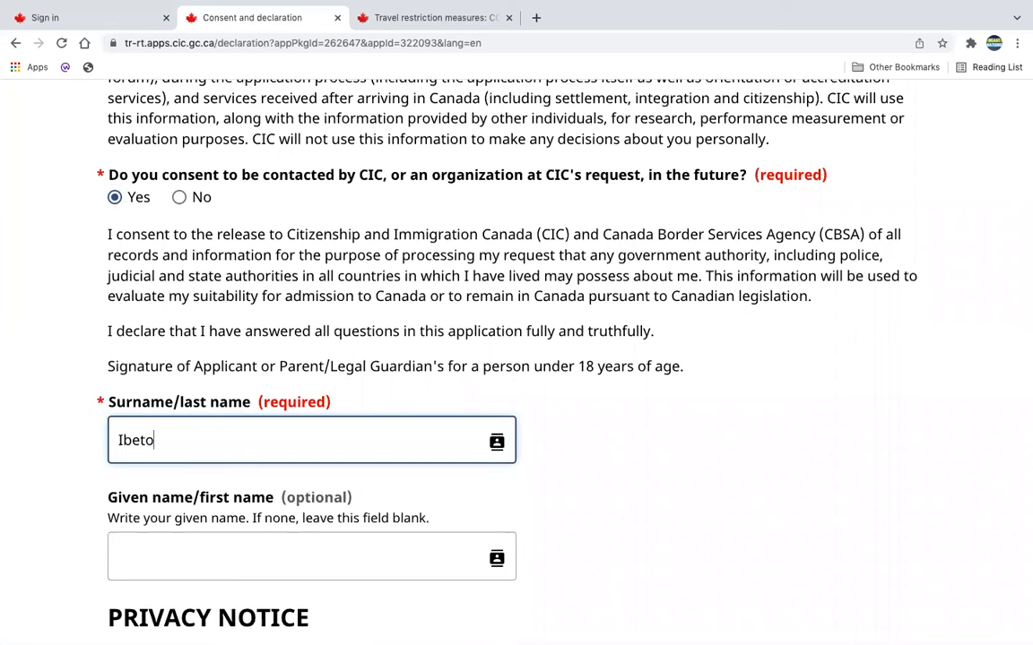
{"action": "left_click", "coordinate": [583, 492]}
Save the declaration with the given name left blank, then review the visitor visa and biometrics fees and continue.
{"action": "scroll", "coordinate": [493, 404], "scroll_direction": "down", "scroll_amount": 5}
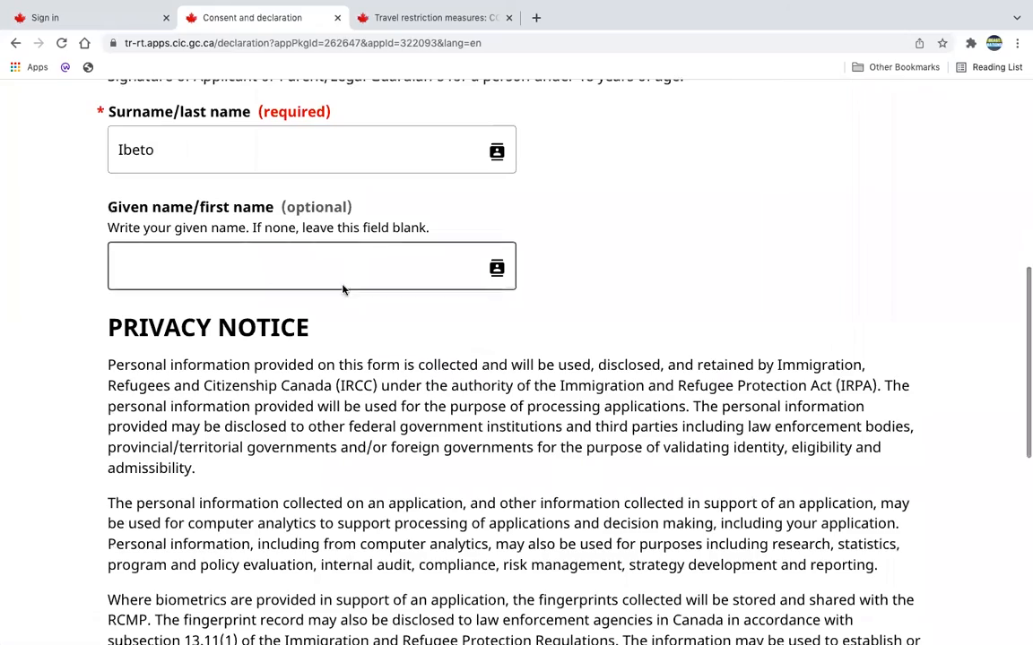
{"action": "scroll", "coordinate": [428, 345], "scroll_direction": "down", "scroll_amount": 6}
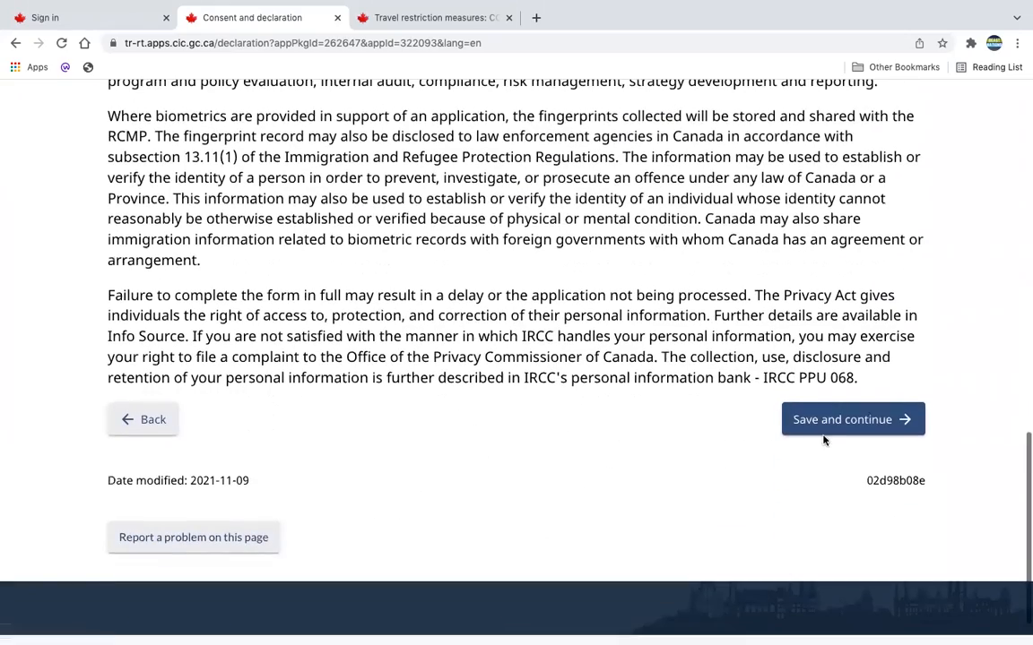
{"action": "left_click", "coordinate": [830, 428]}
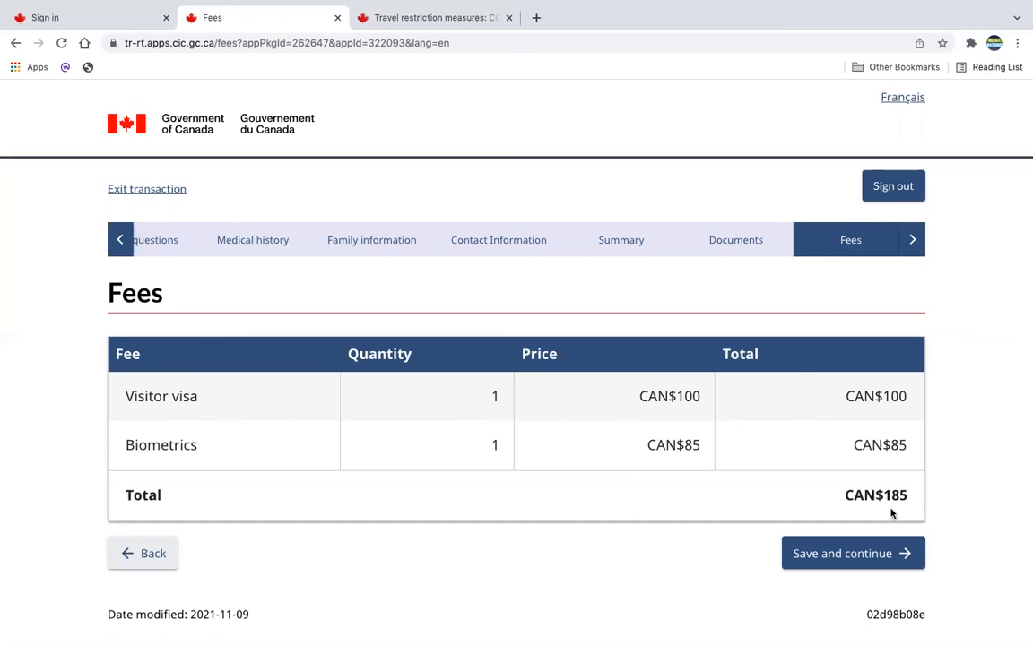
{"action": "scroll", "coordinate": [937, 514], "scroll_direction": "down", "scroll_amount": 3}
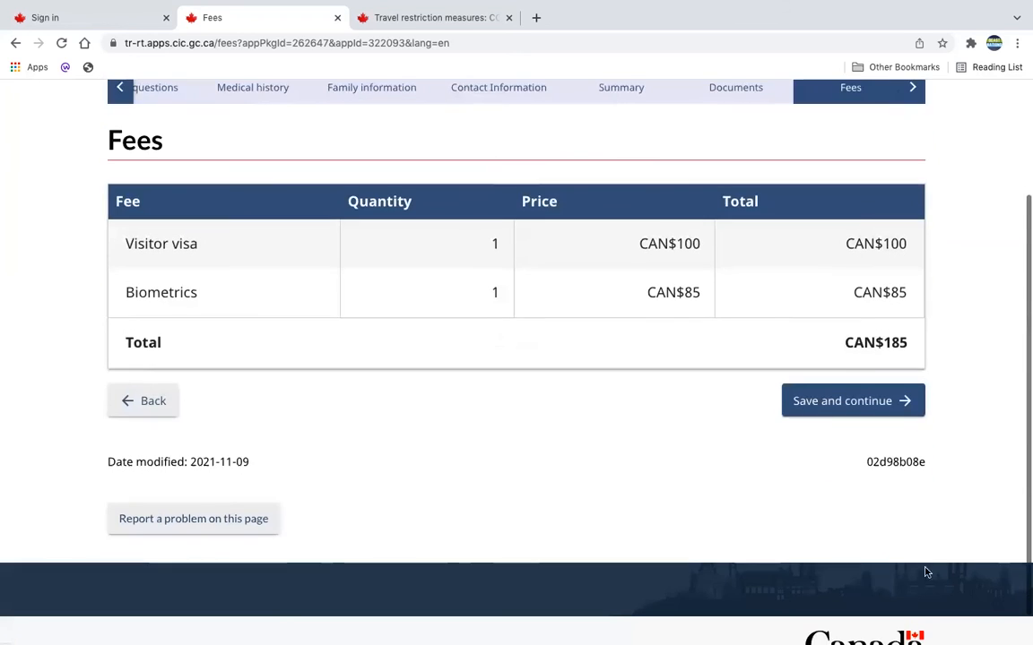
{"action": "left_click", "coordinate": [849, 404]}
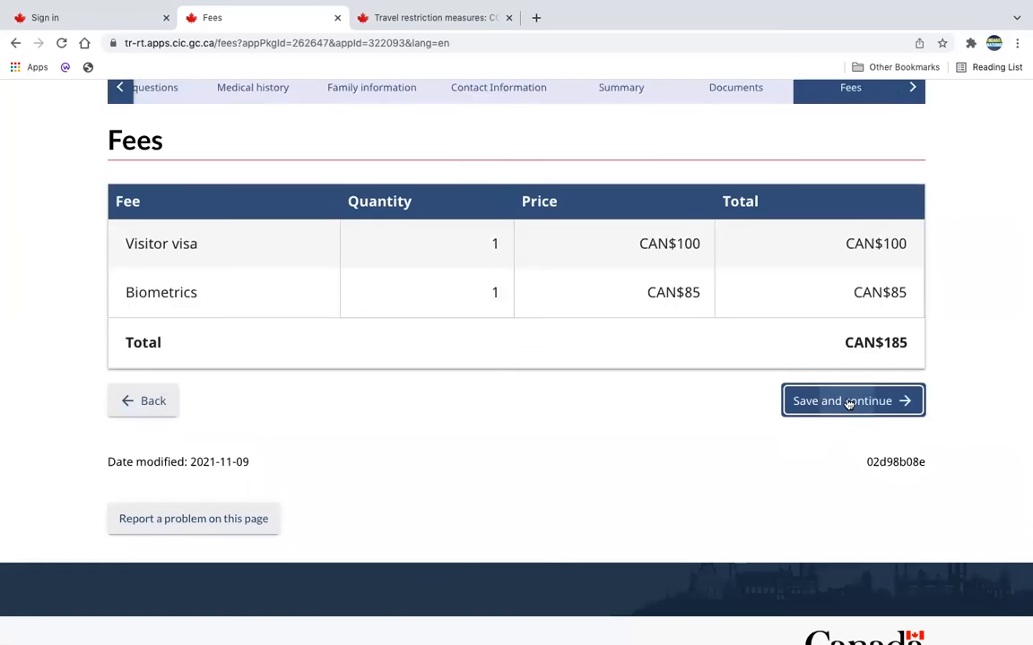